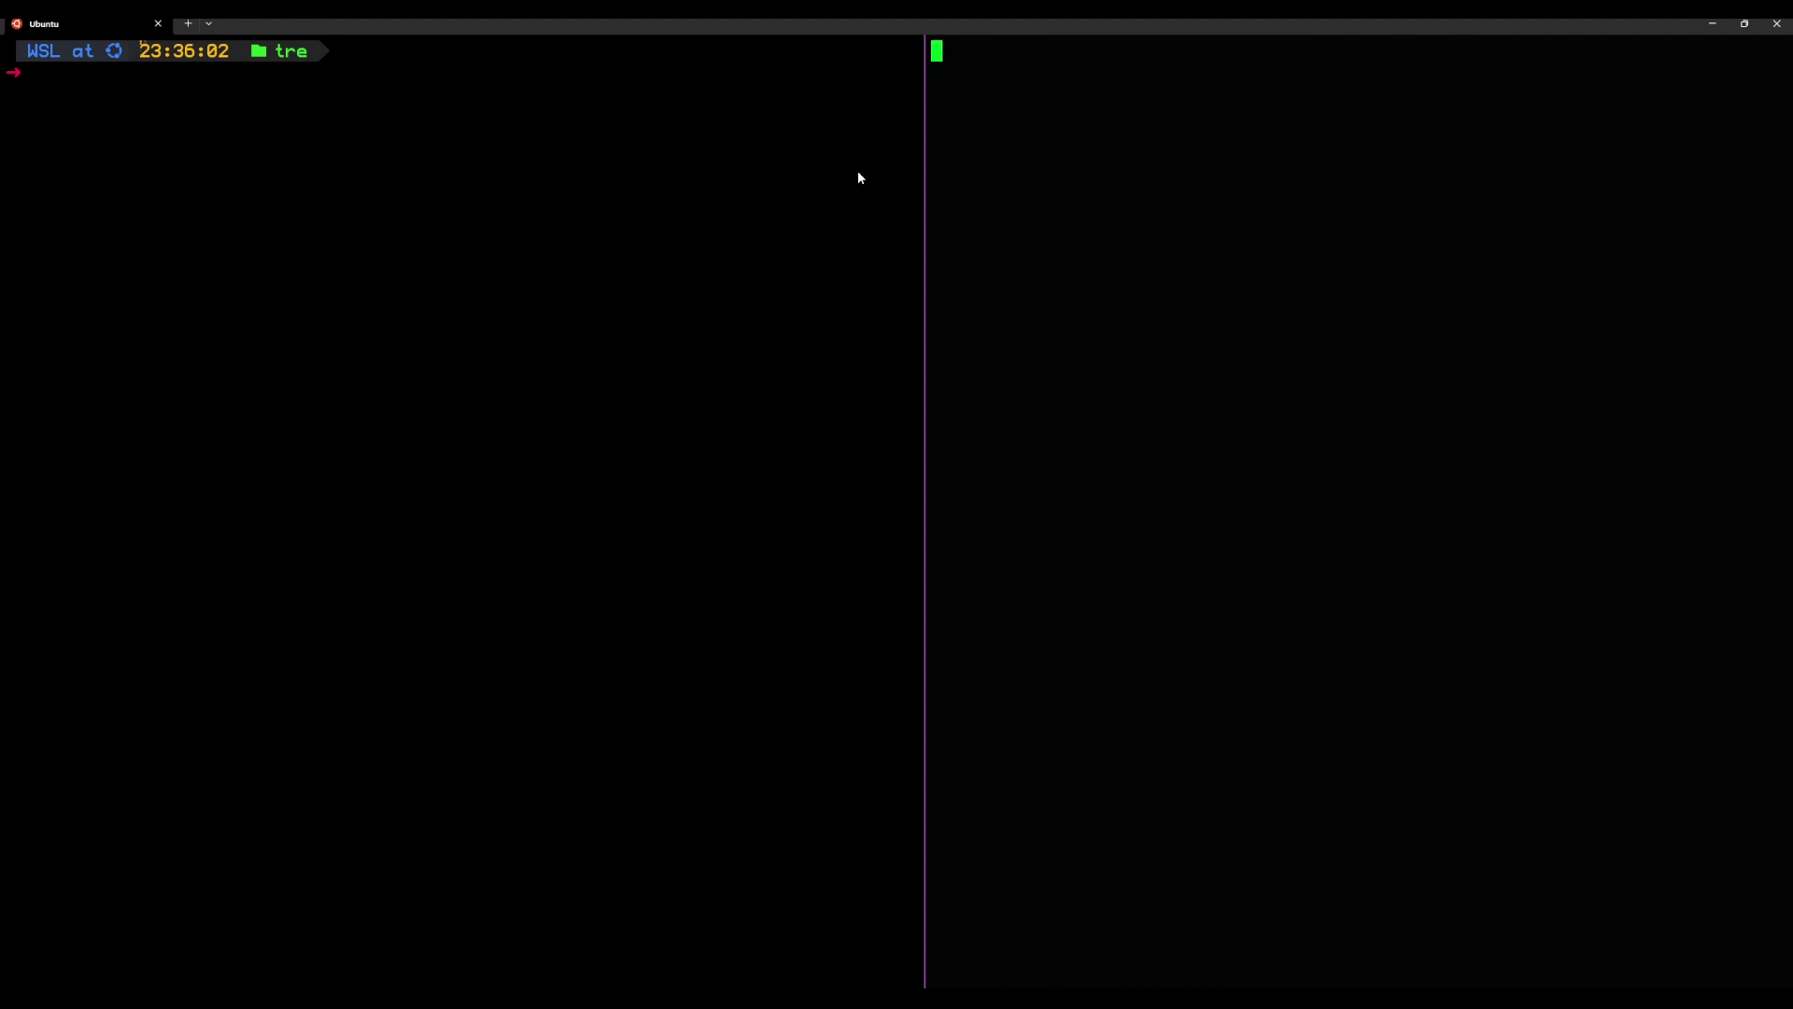
# Step: Split the Ubuntu window into a four-pane grid and focus the top-left pane
pyautogui.hotkey('alt', 'shift', '-')
pyautogui.click(528, 664)
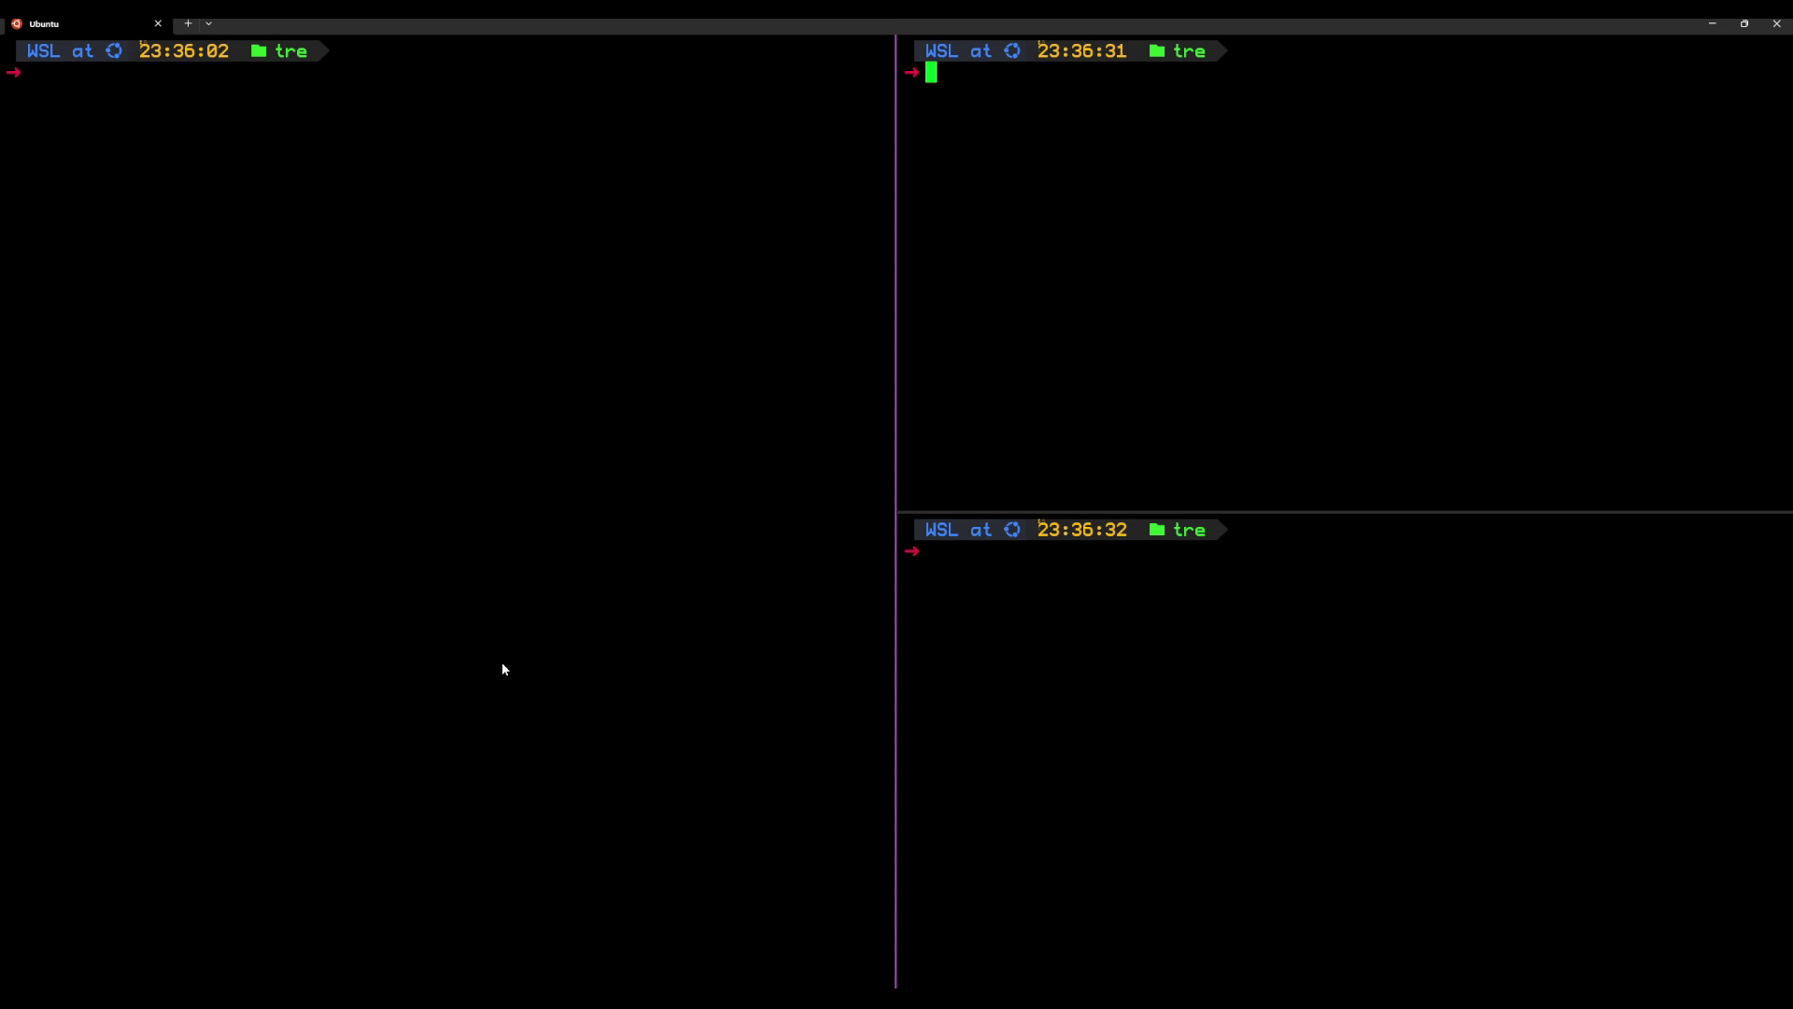
pyautogui.hotkey('alt', 'shift', '-')
pyautogui.click(535, 471)
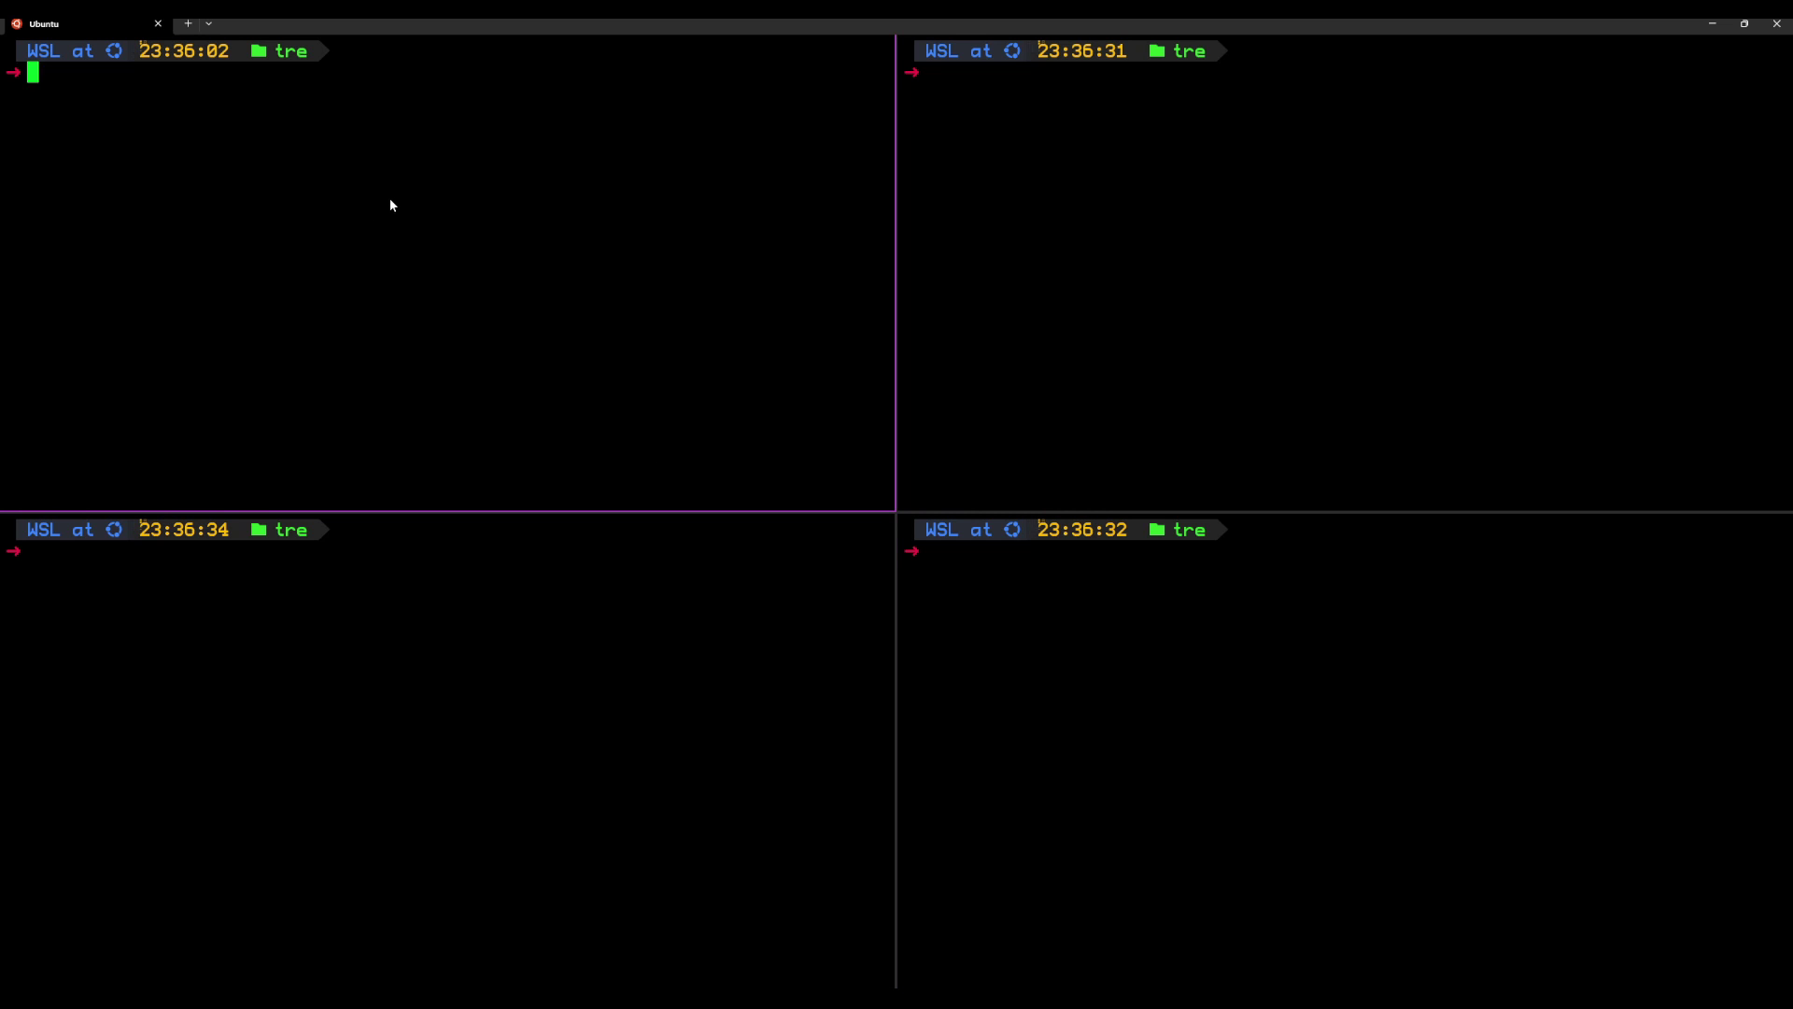
pyautogui.write('top')
# Step: Run top in the top-left pane with smaller text to show COMMAND, then quit and clear
pyautogui.press('Return')
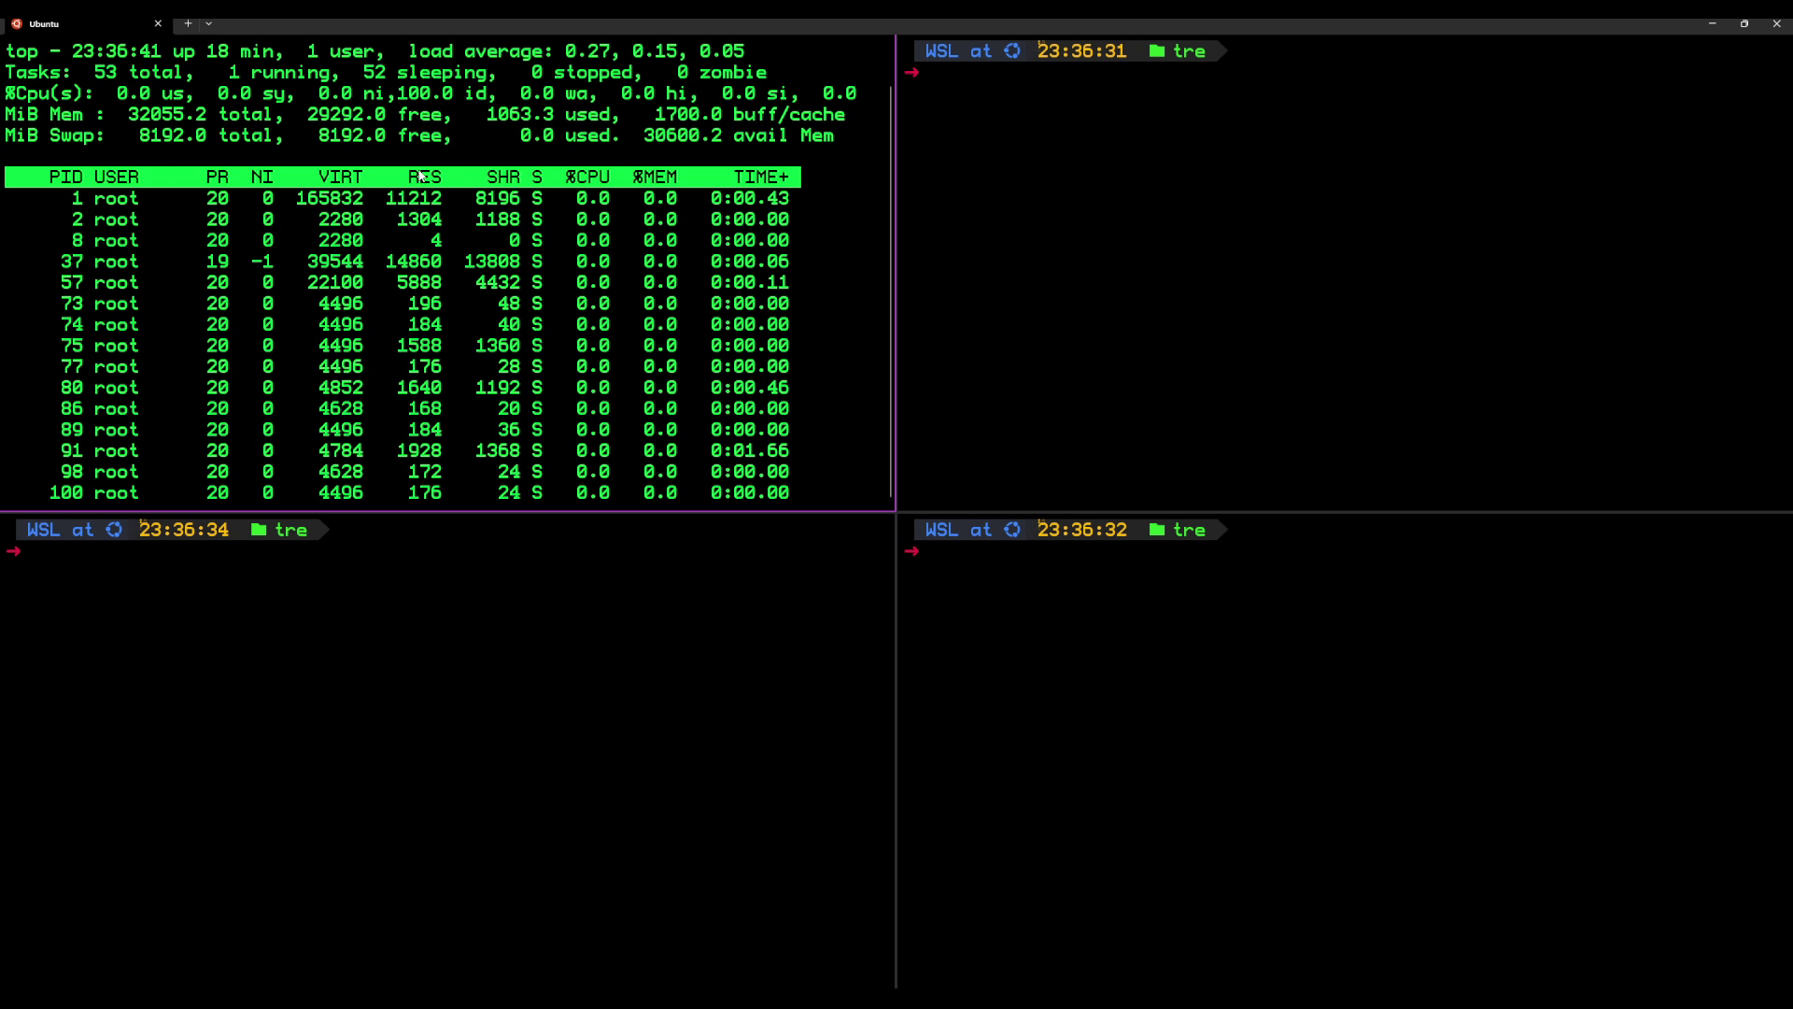
pyautogui.hotkey('ctrl', '-')
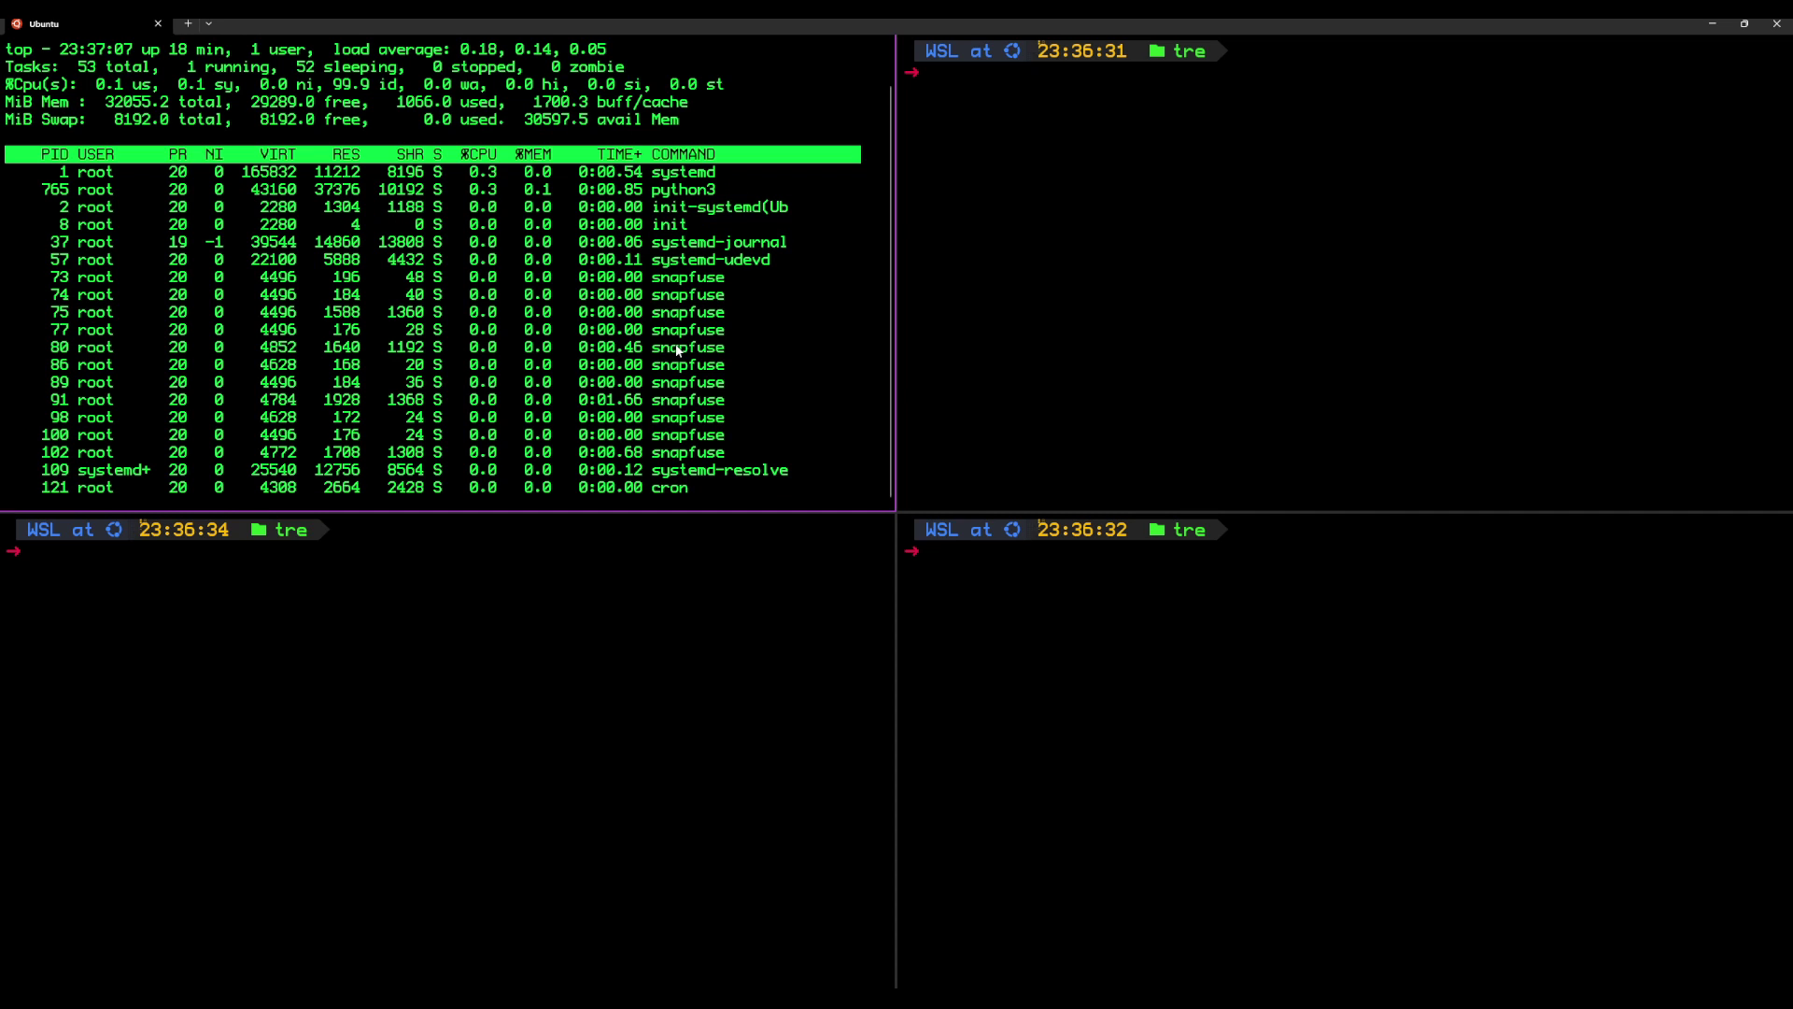
pyautogui.hotkey('ctrl', 'c')
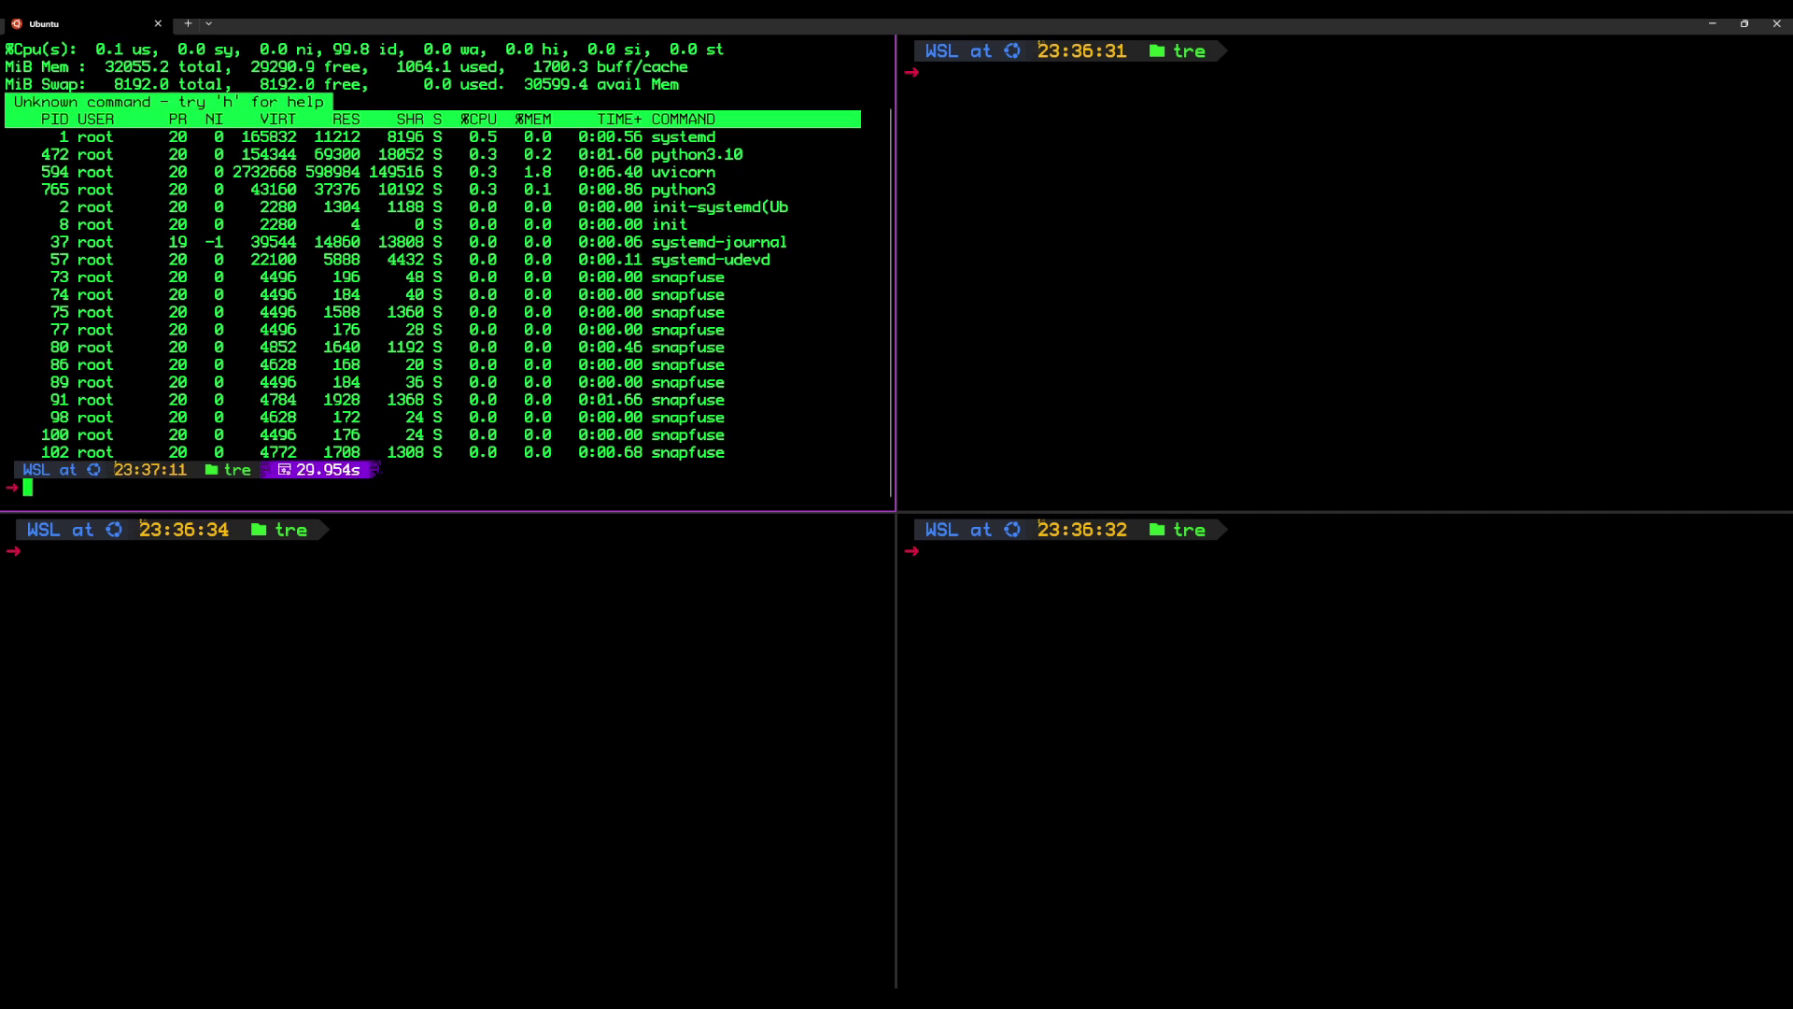
pyautogui.hotkey('ctrl', 'l')
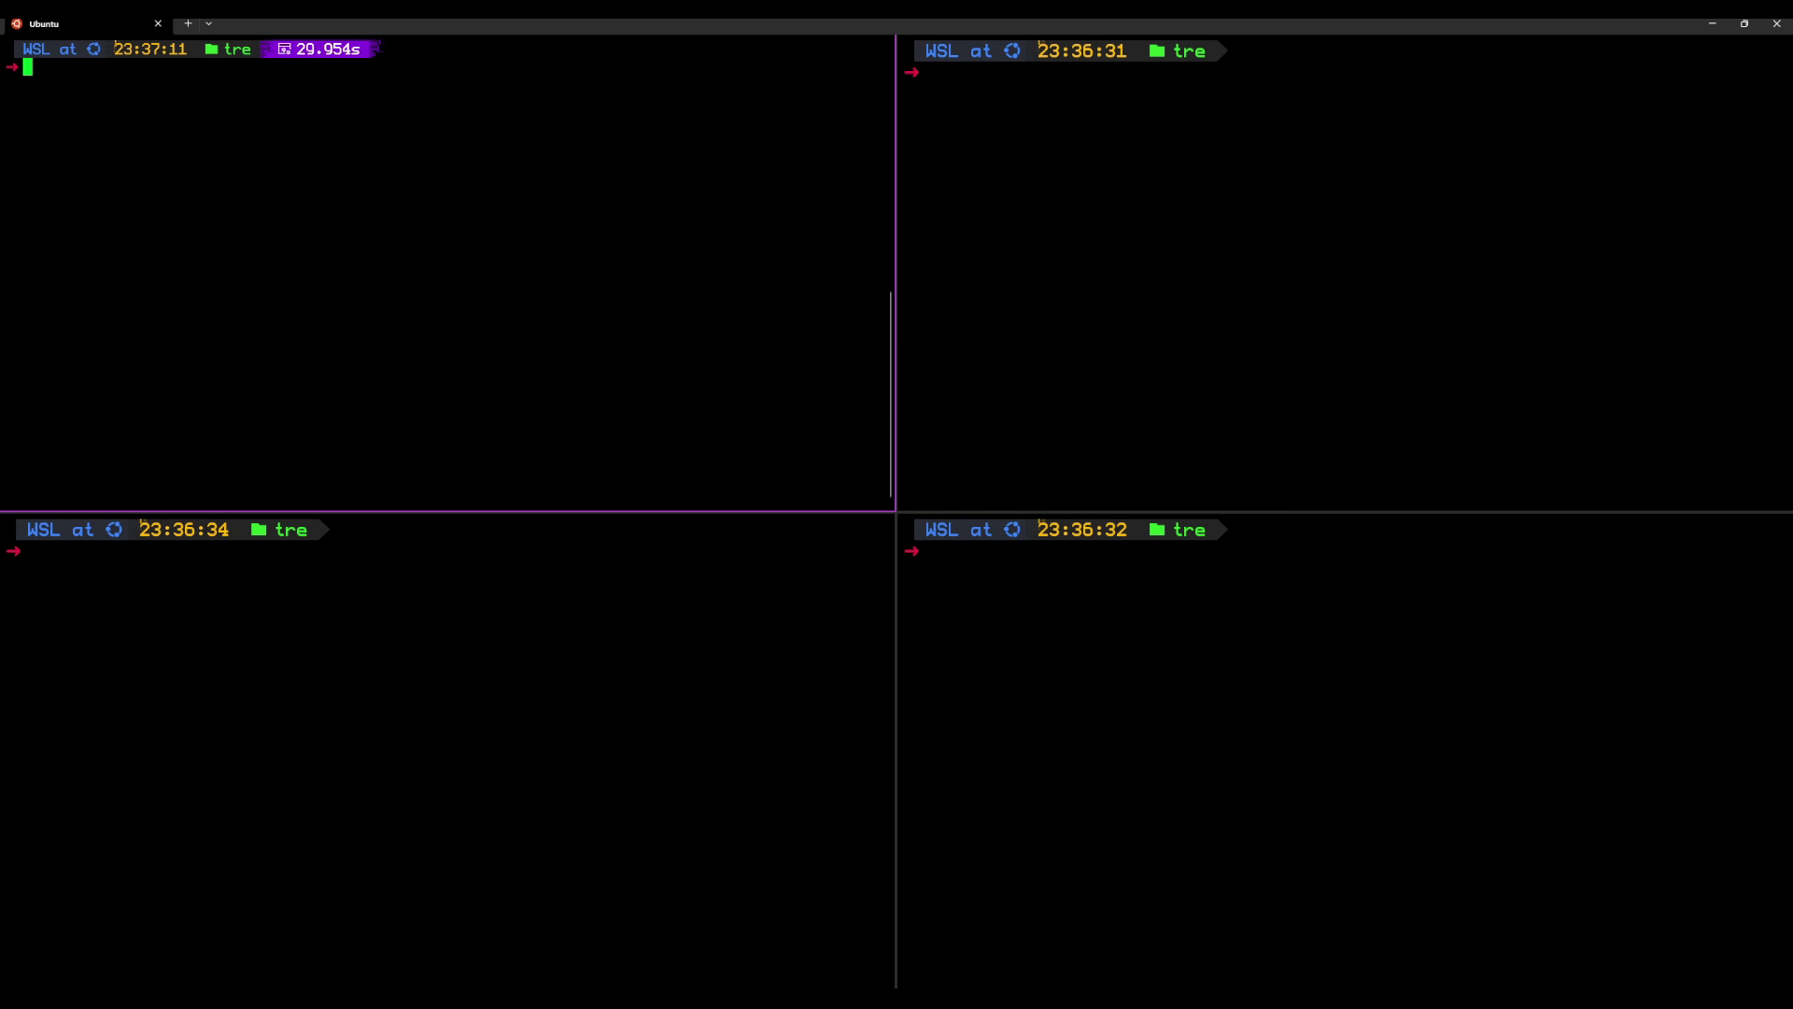
pyautogui.write('top -u ')
pyautogui.write('ubuntu')
# Step: Run top -u ubuntu in the top-left pane, then focus the bottom-left pane
pyautogui.press('Return')
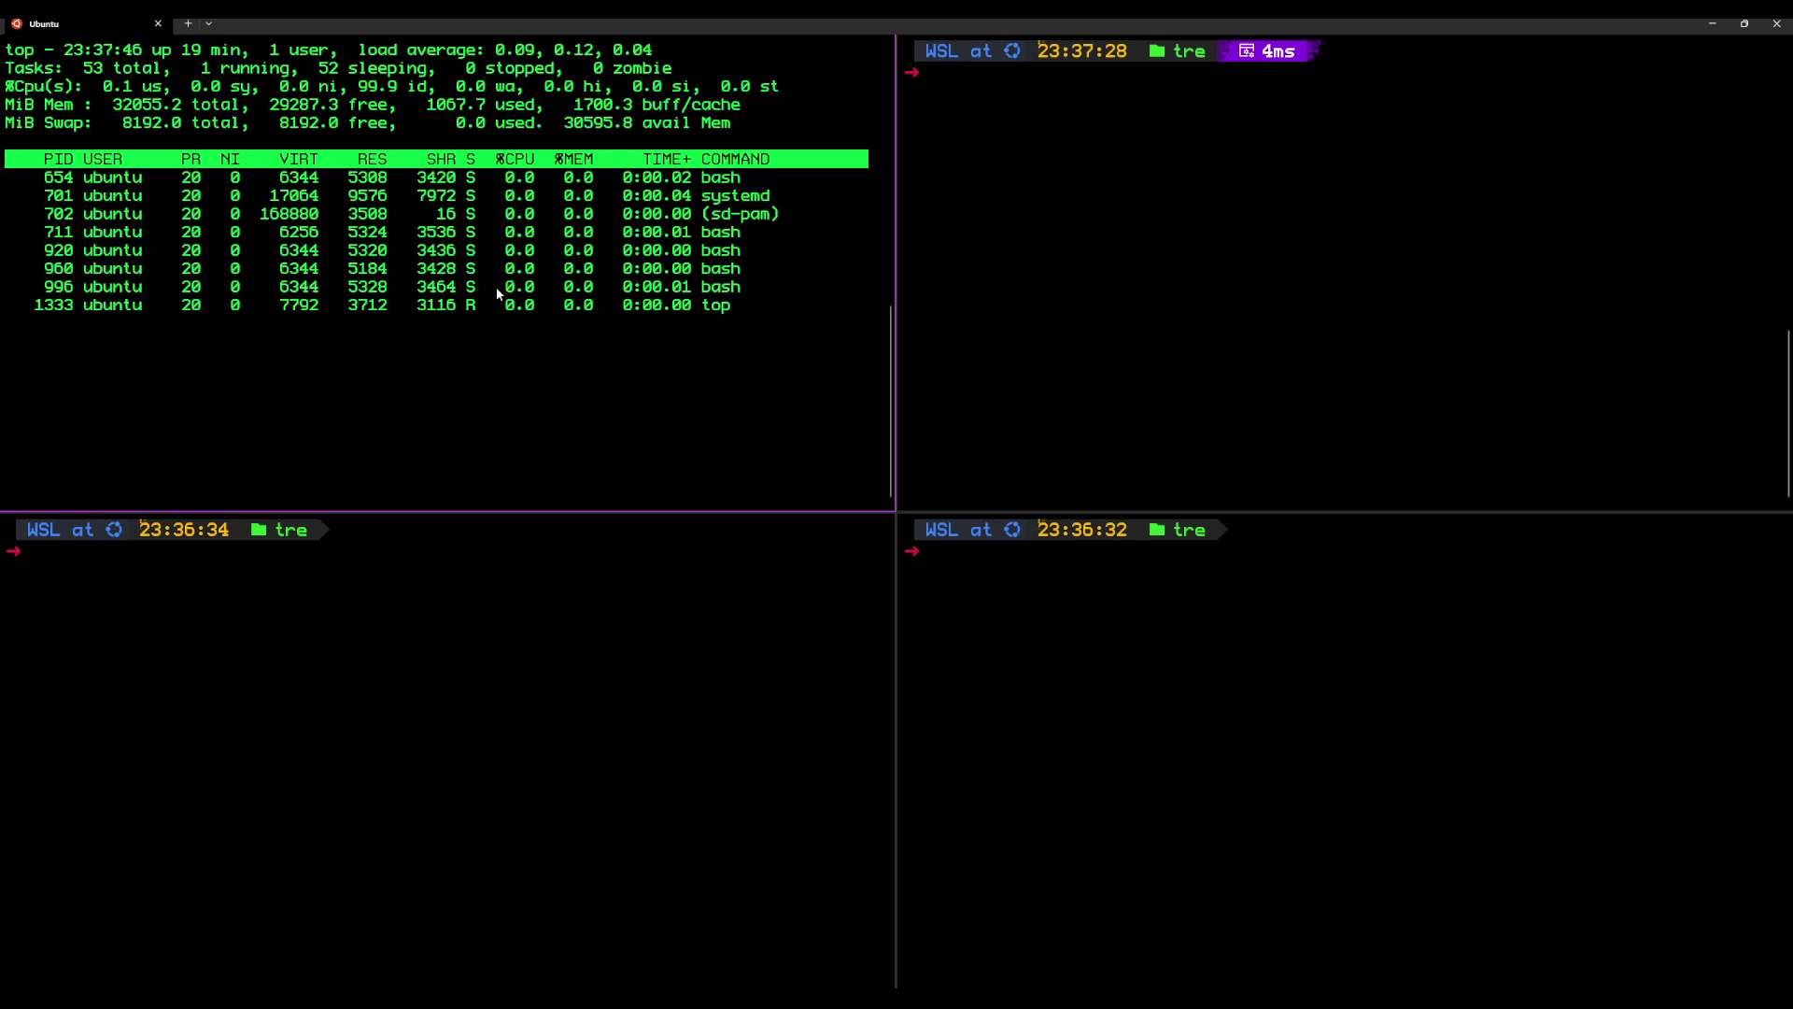
pyautogui.click(378, 756)
pyautogui.click(1641, 741)
pyautogui.click(630, 776)
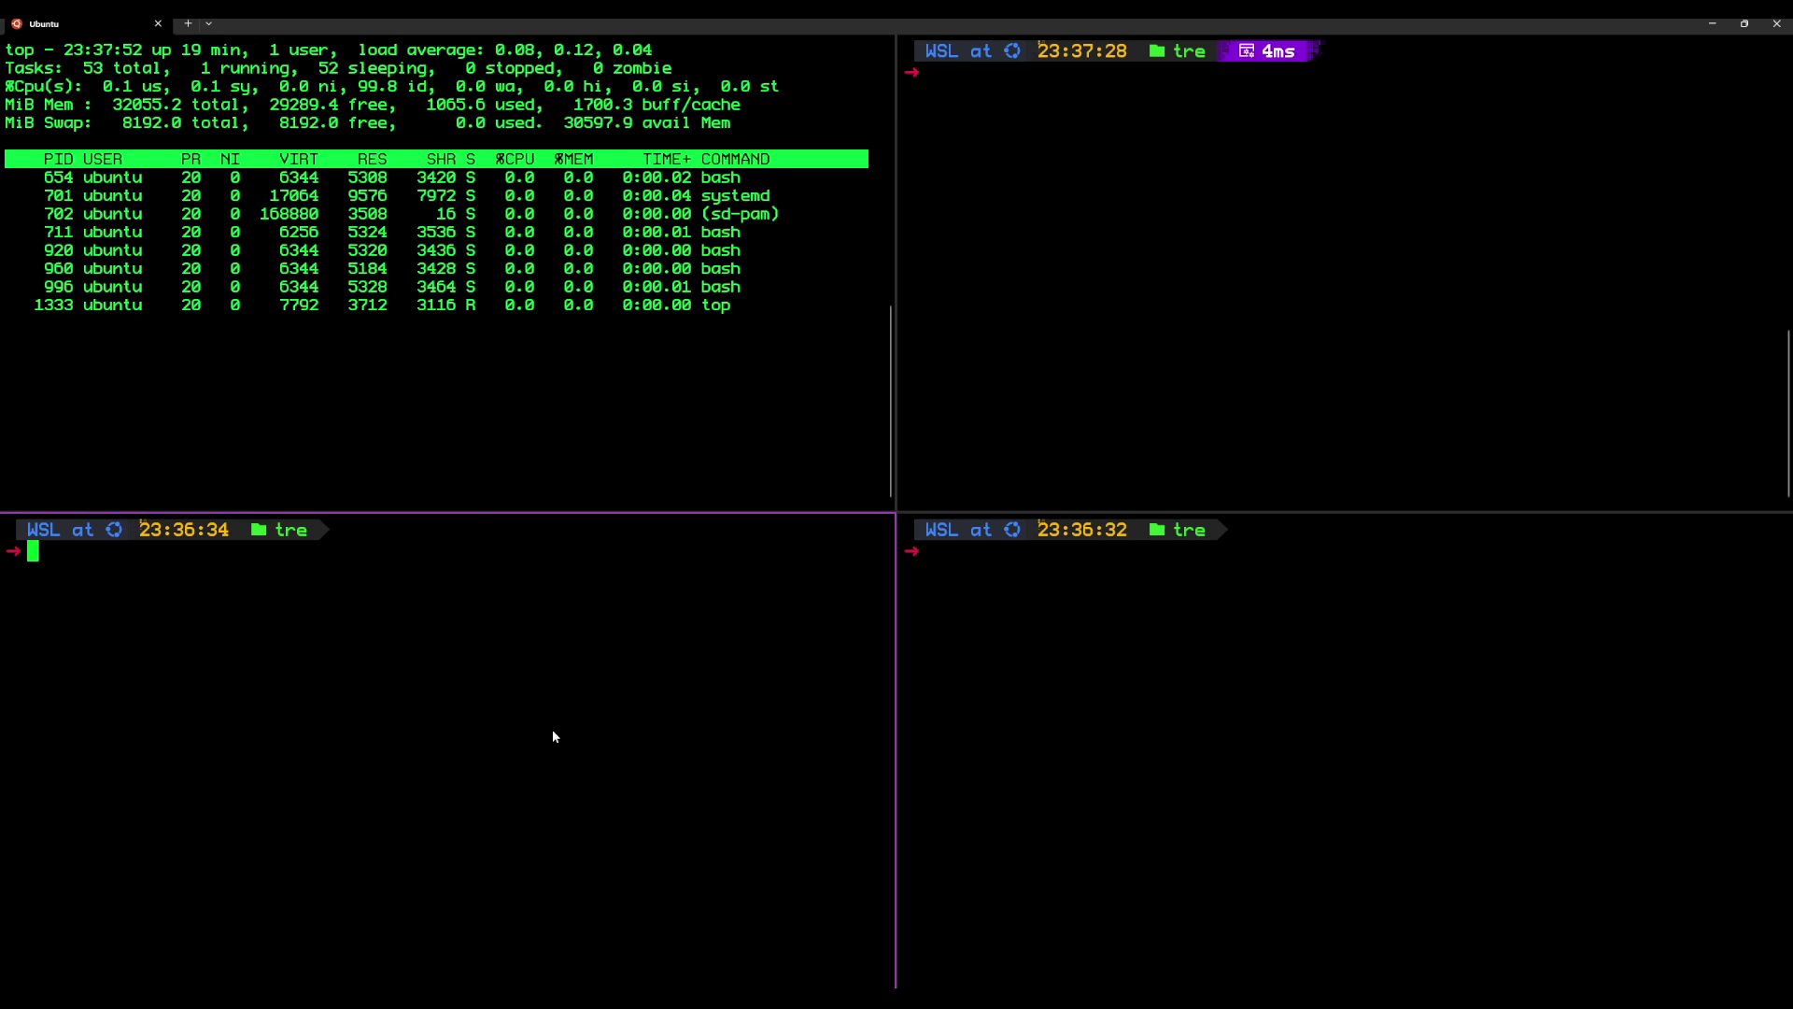
pyautogui.write('ping localhost')
# Step: Ping localhost in the bottom-left pane, confirm it appears in top, then stop it
pyautogui.press('Return')
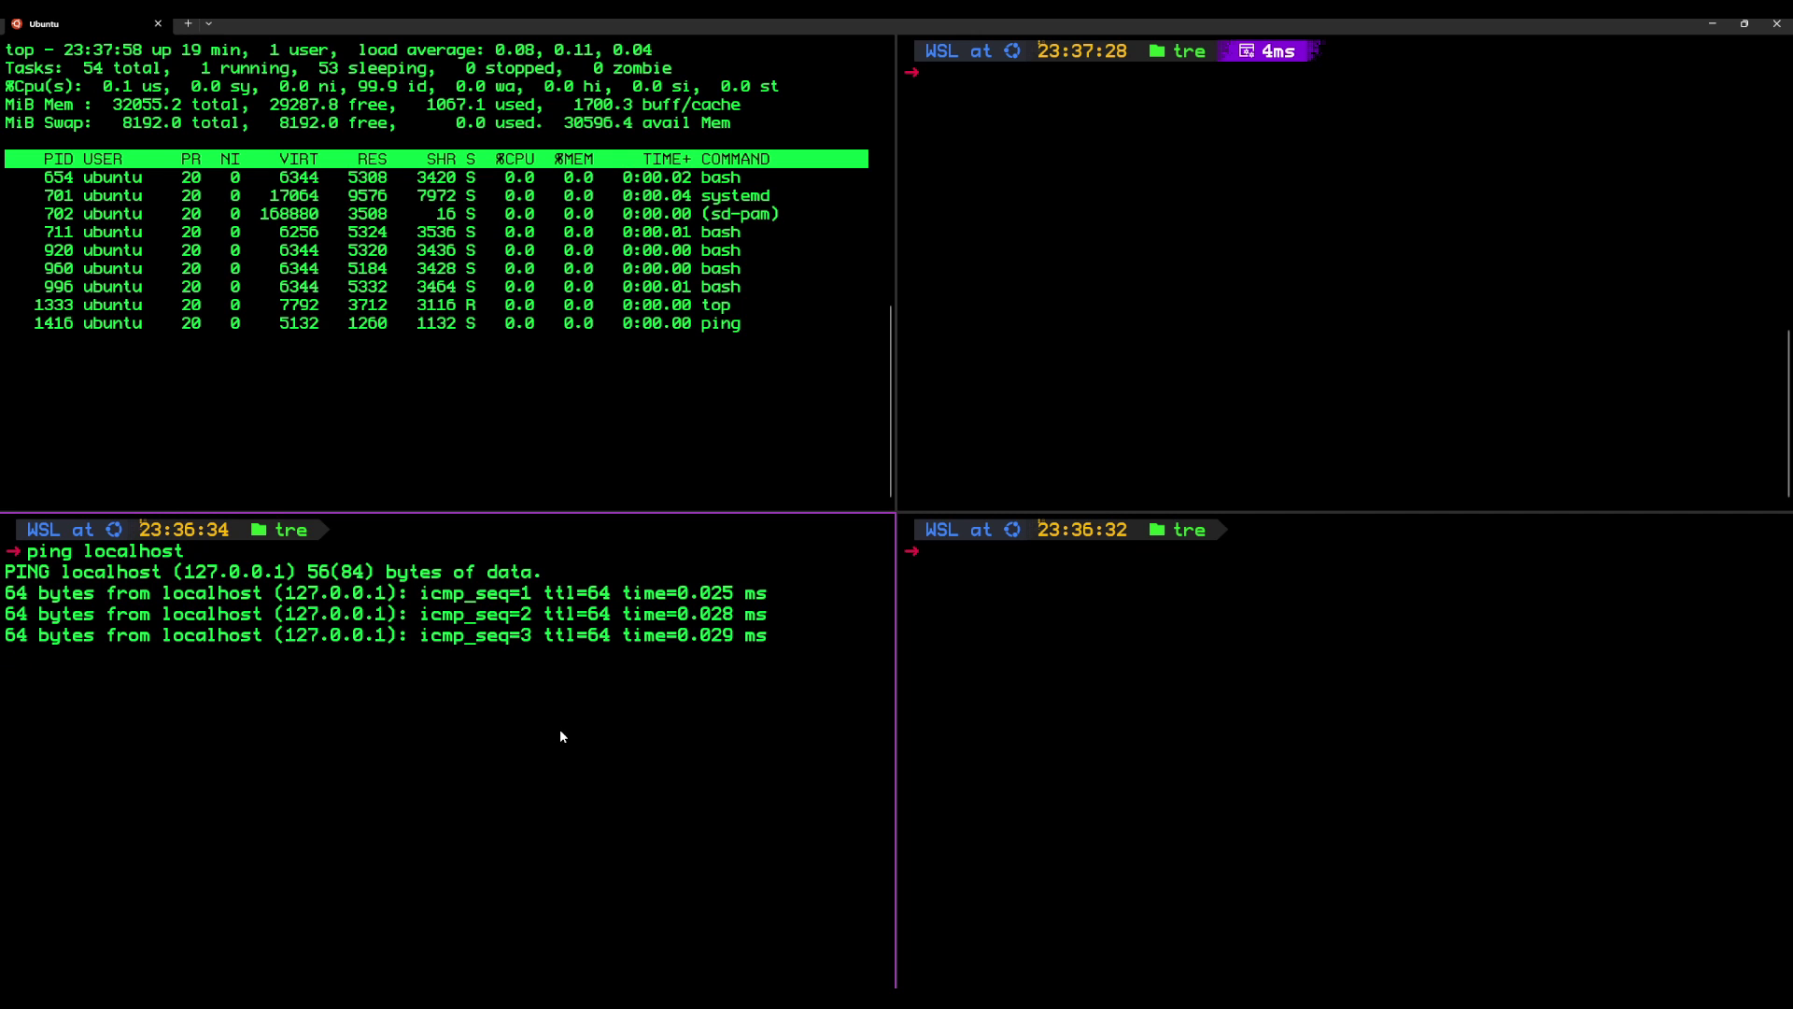
pyautogui.click(689, 479)
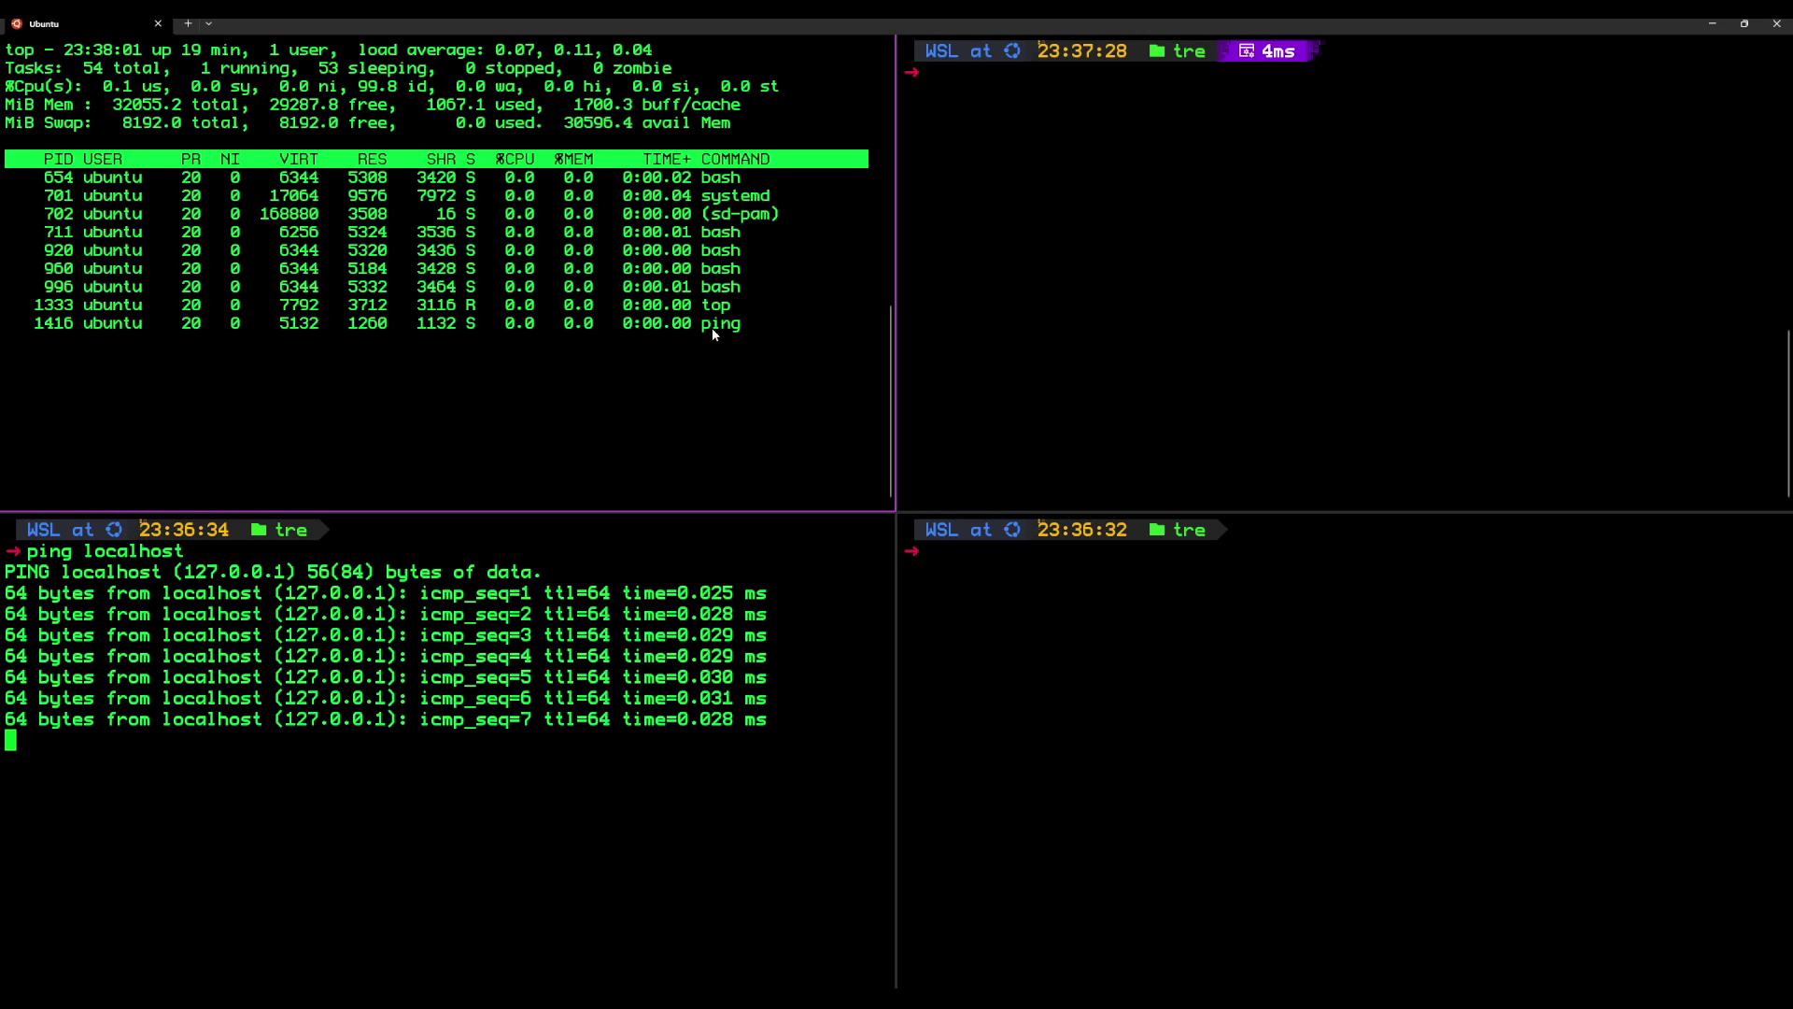
pyautogui.click(546, 702)
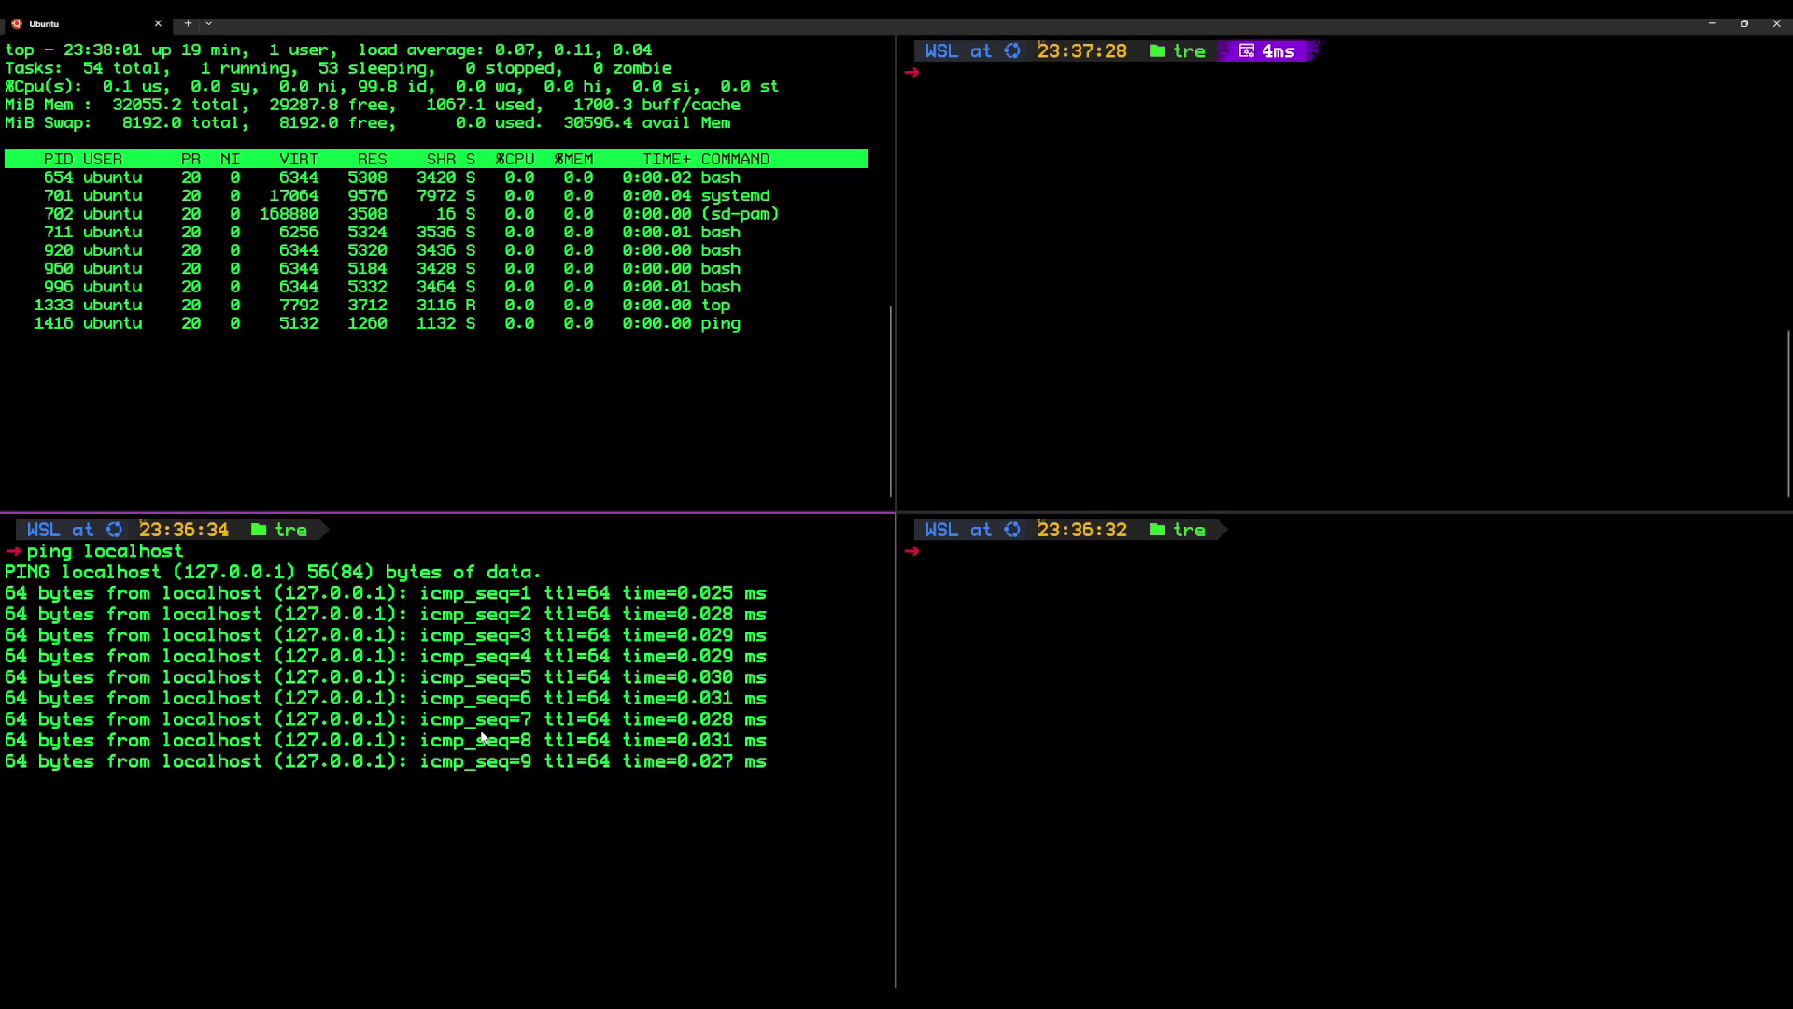
pyautogui.click(482, 477)
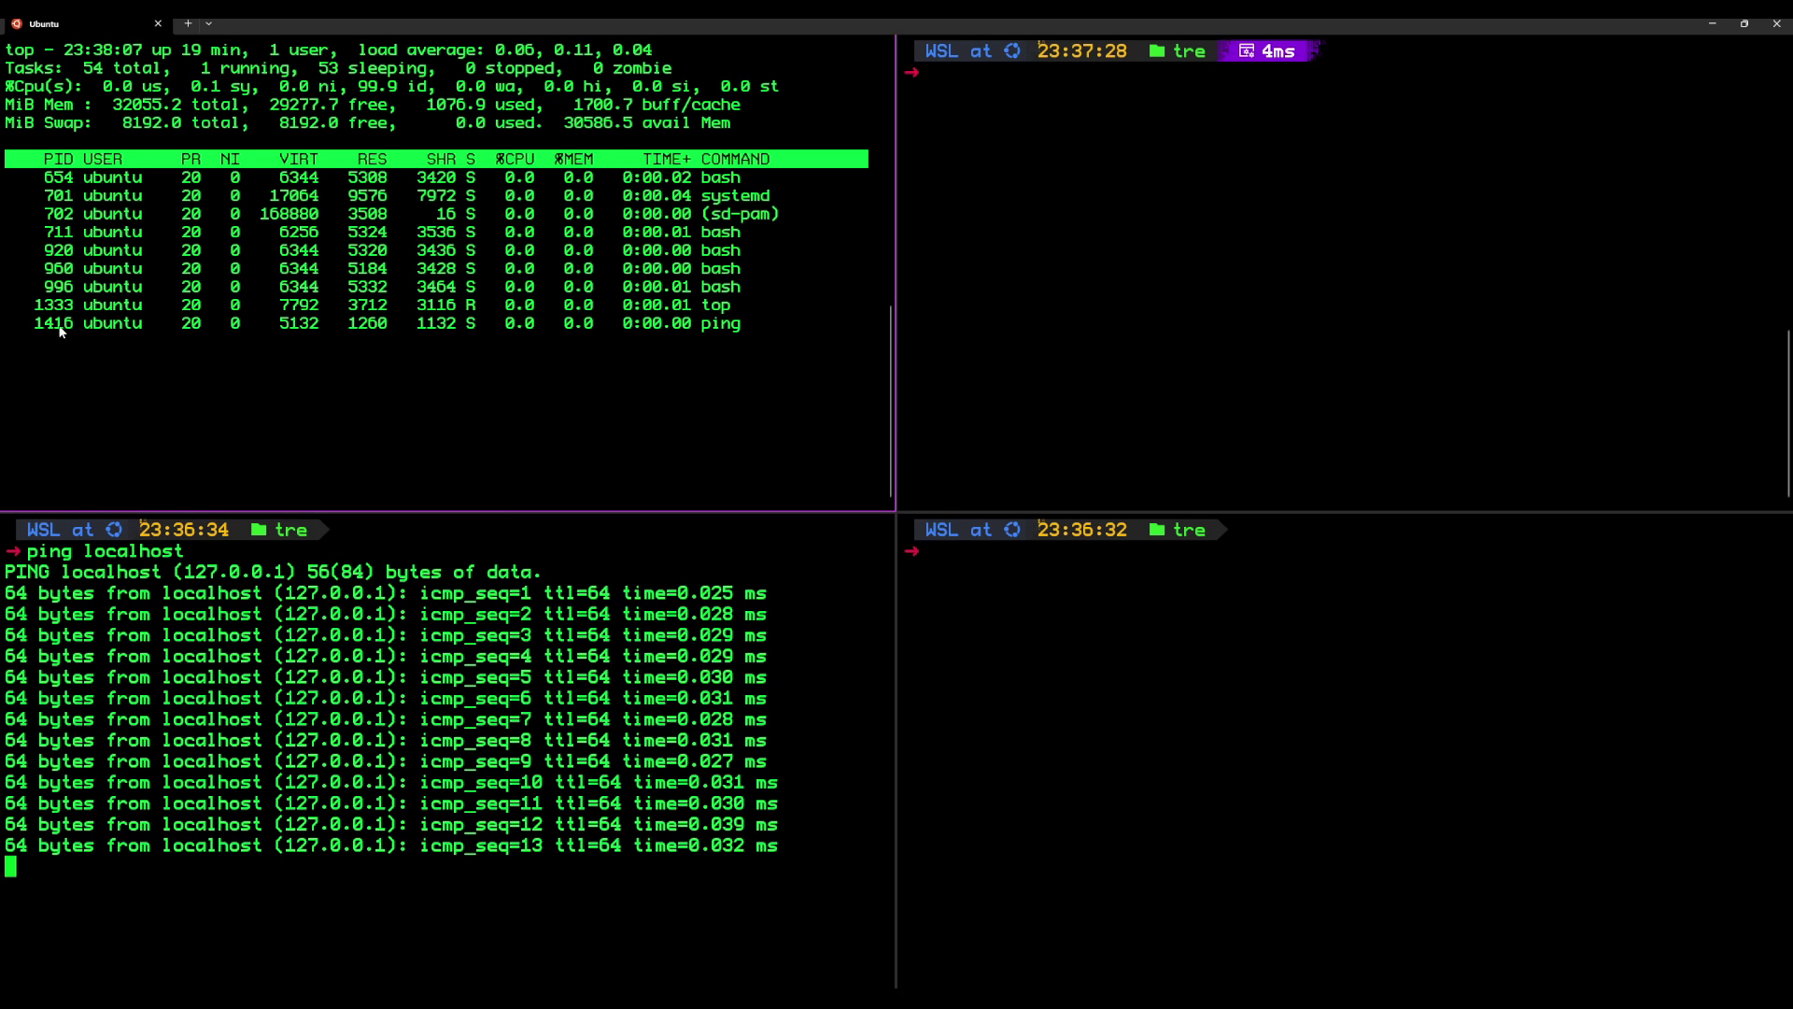
pyautogui.click(474, 811)
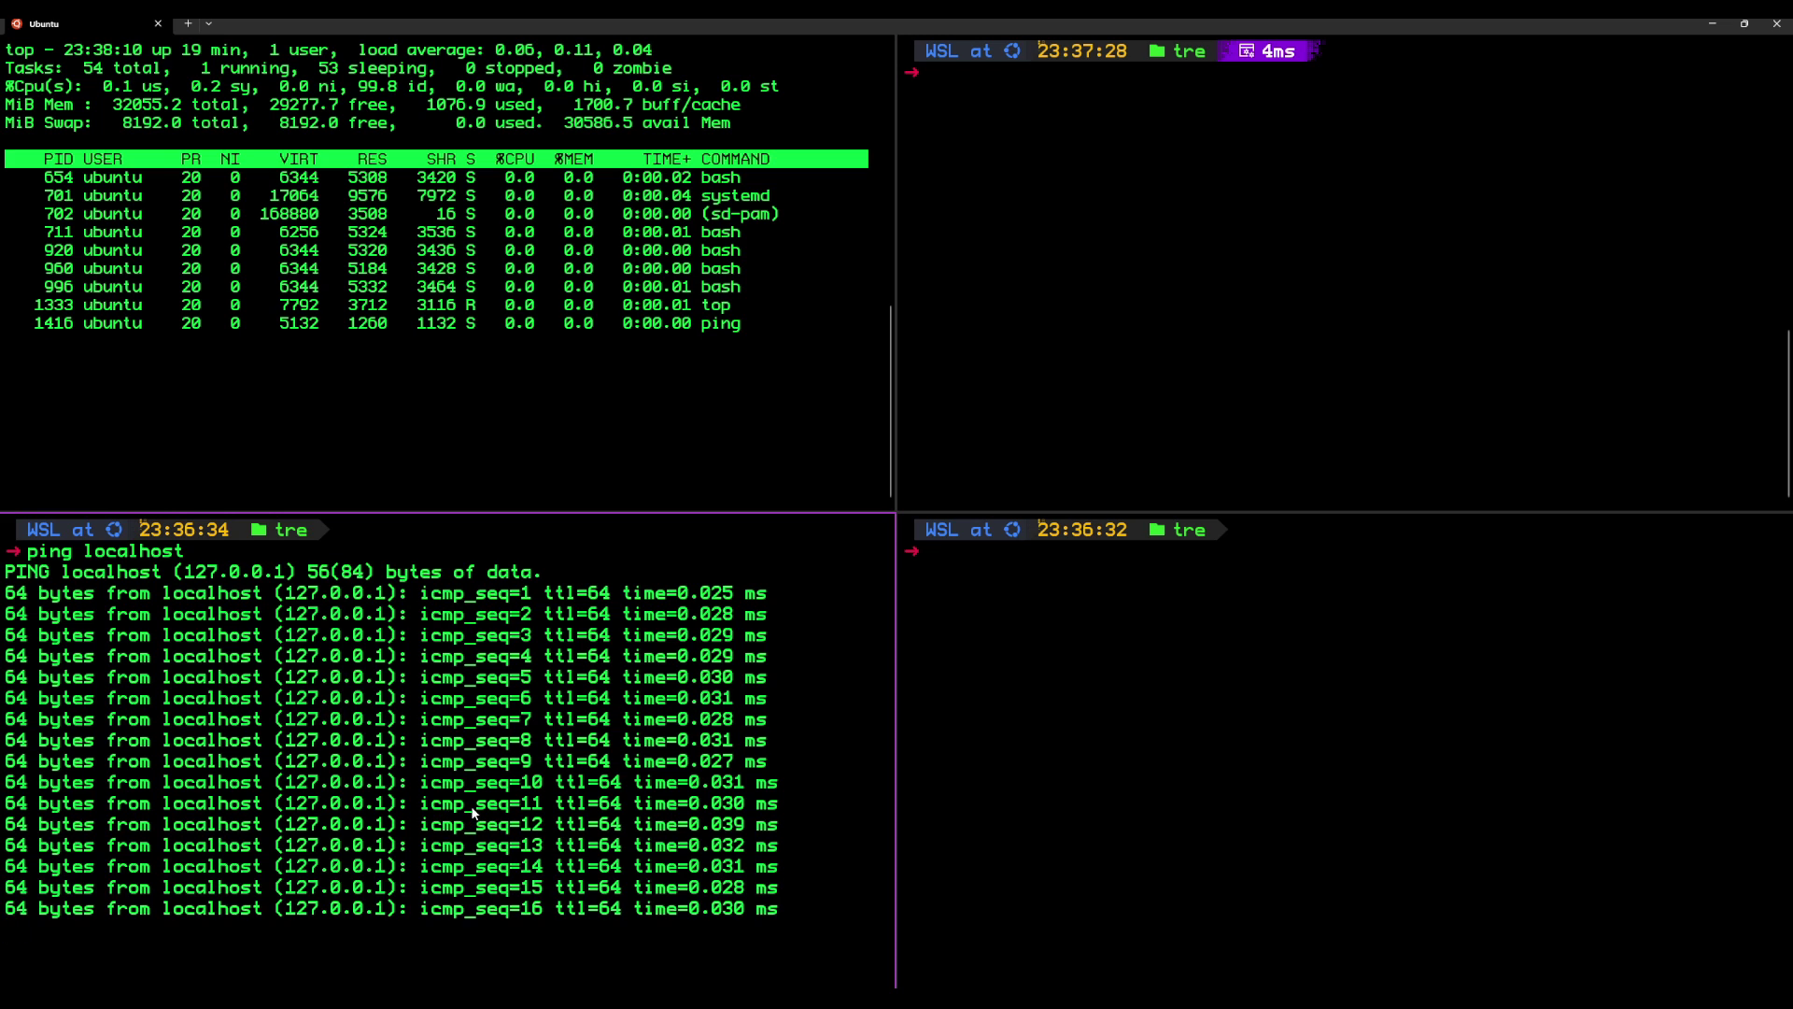
pyautogui.hotkey('ctrl', 'c')
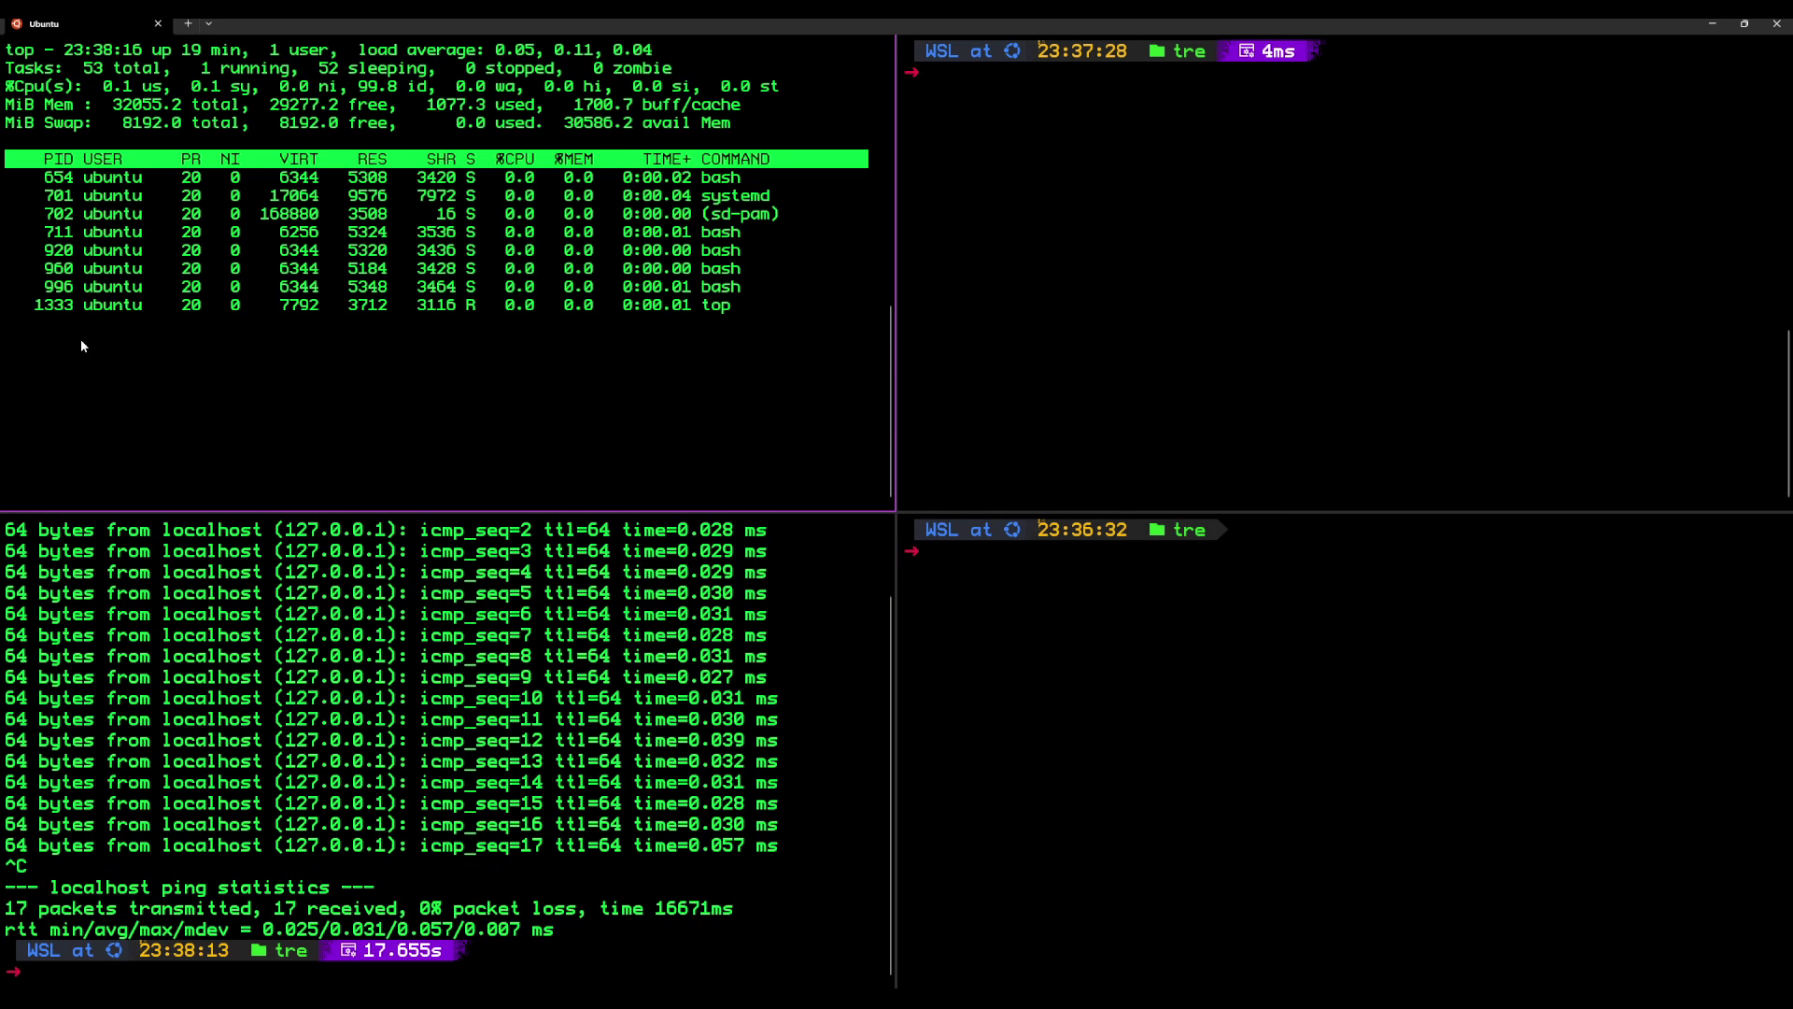
# Step: Clear the bottom-left pane and run ping localhost there and in the bottom-right pane
pyautogui.press('Up')
pyautogui.hotkey('ctrl', 'l')
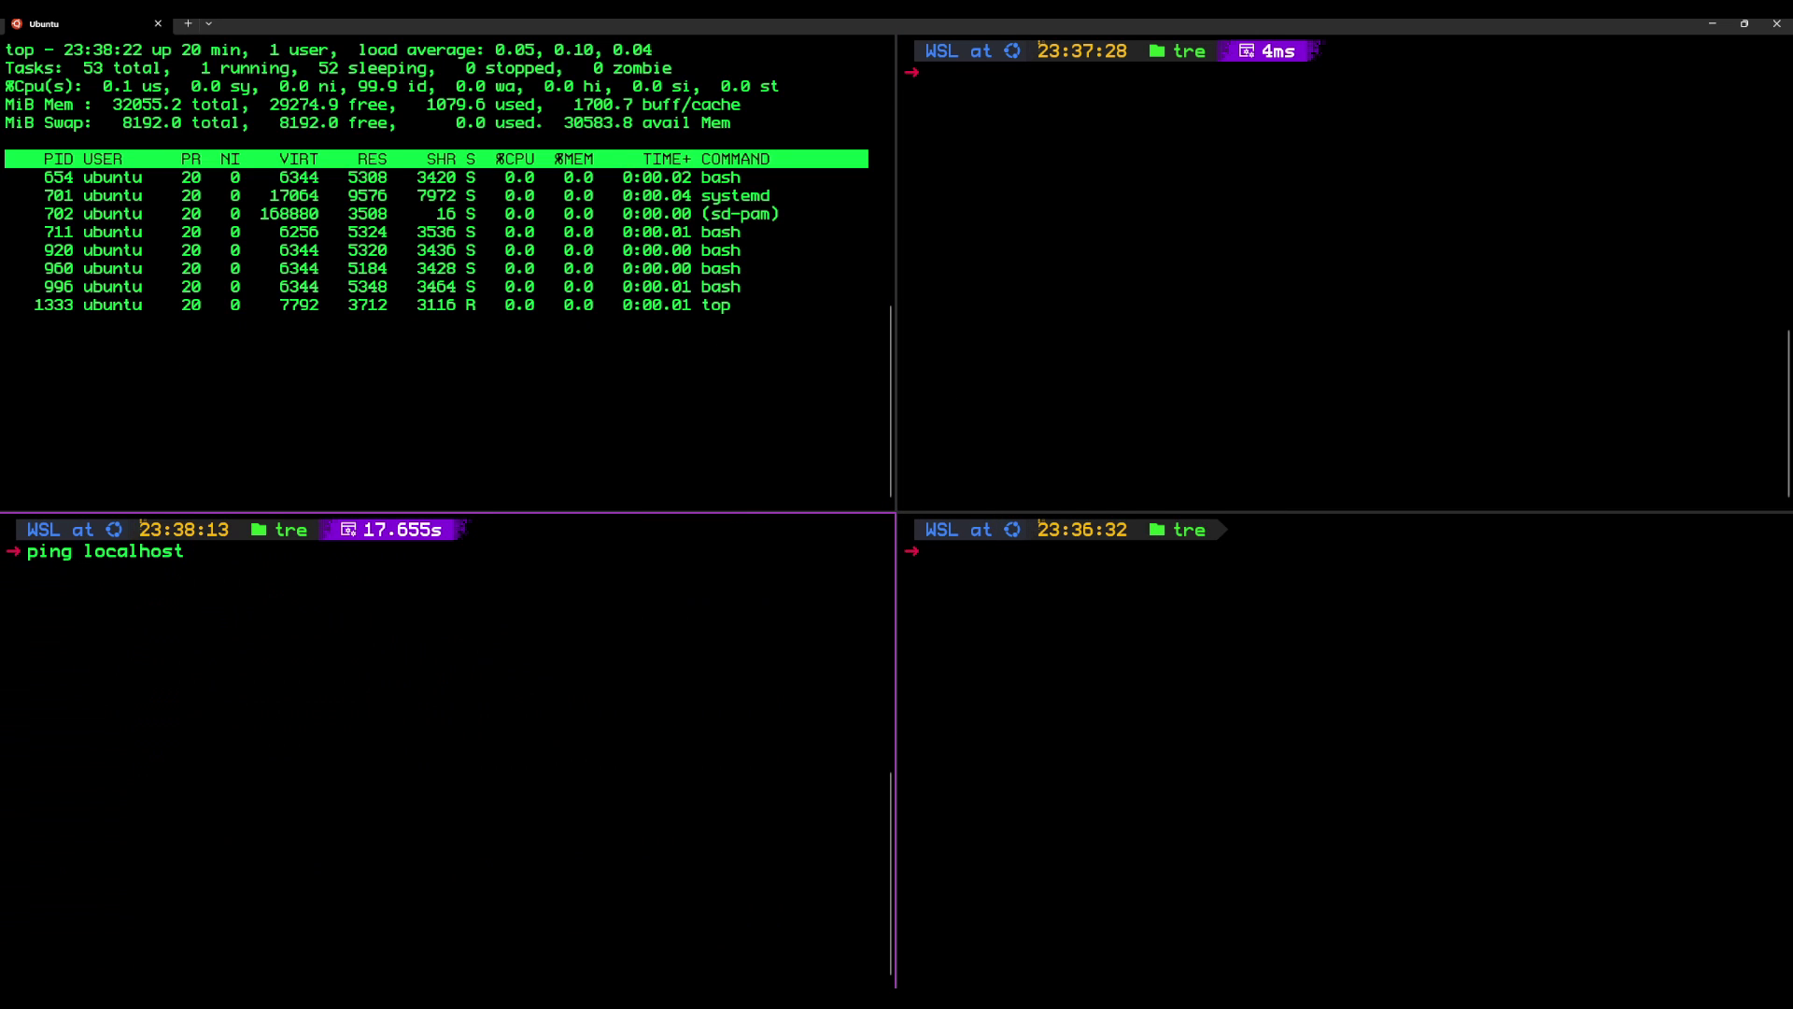
pyautogui.press('Return')
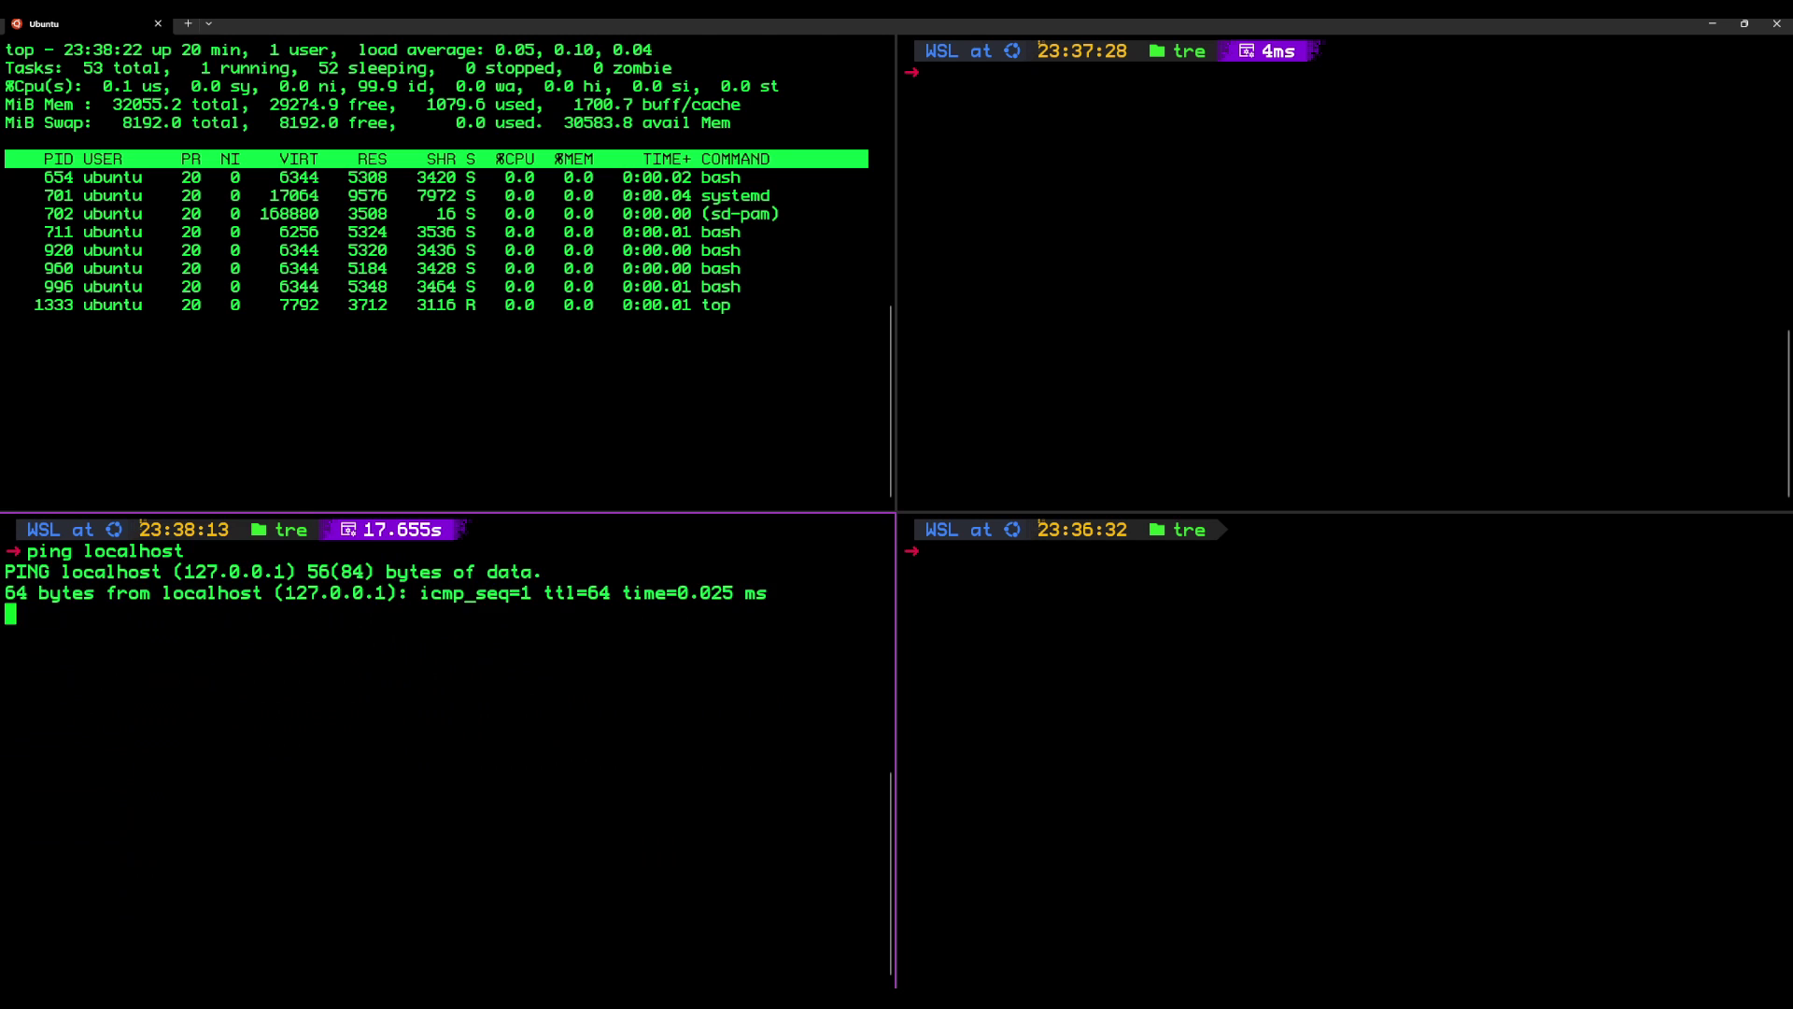
pyautogui.click(1177, 691)
pyautogui.write('ping ')
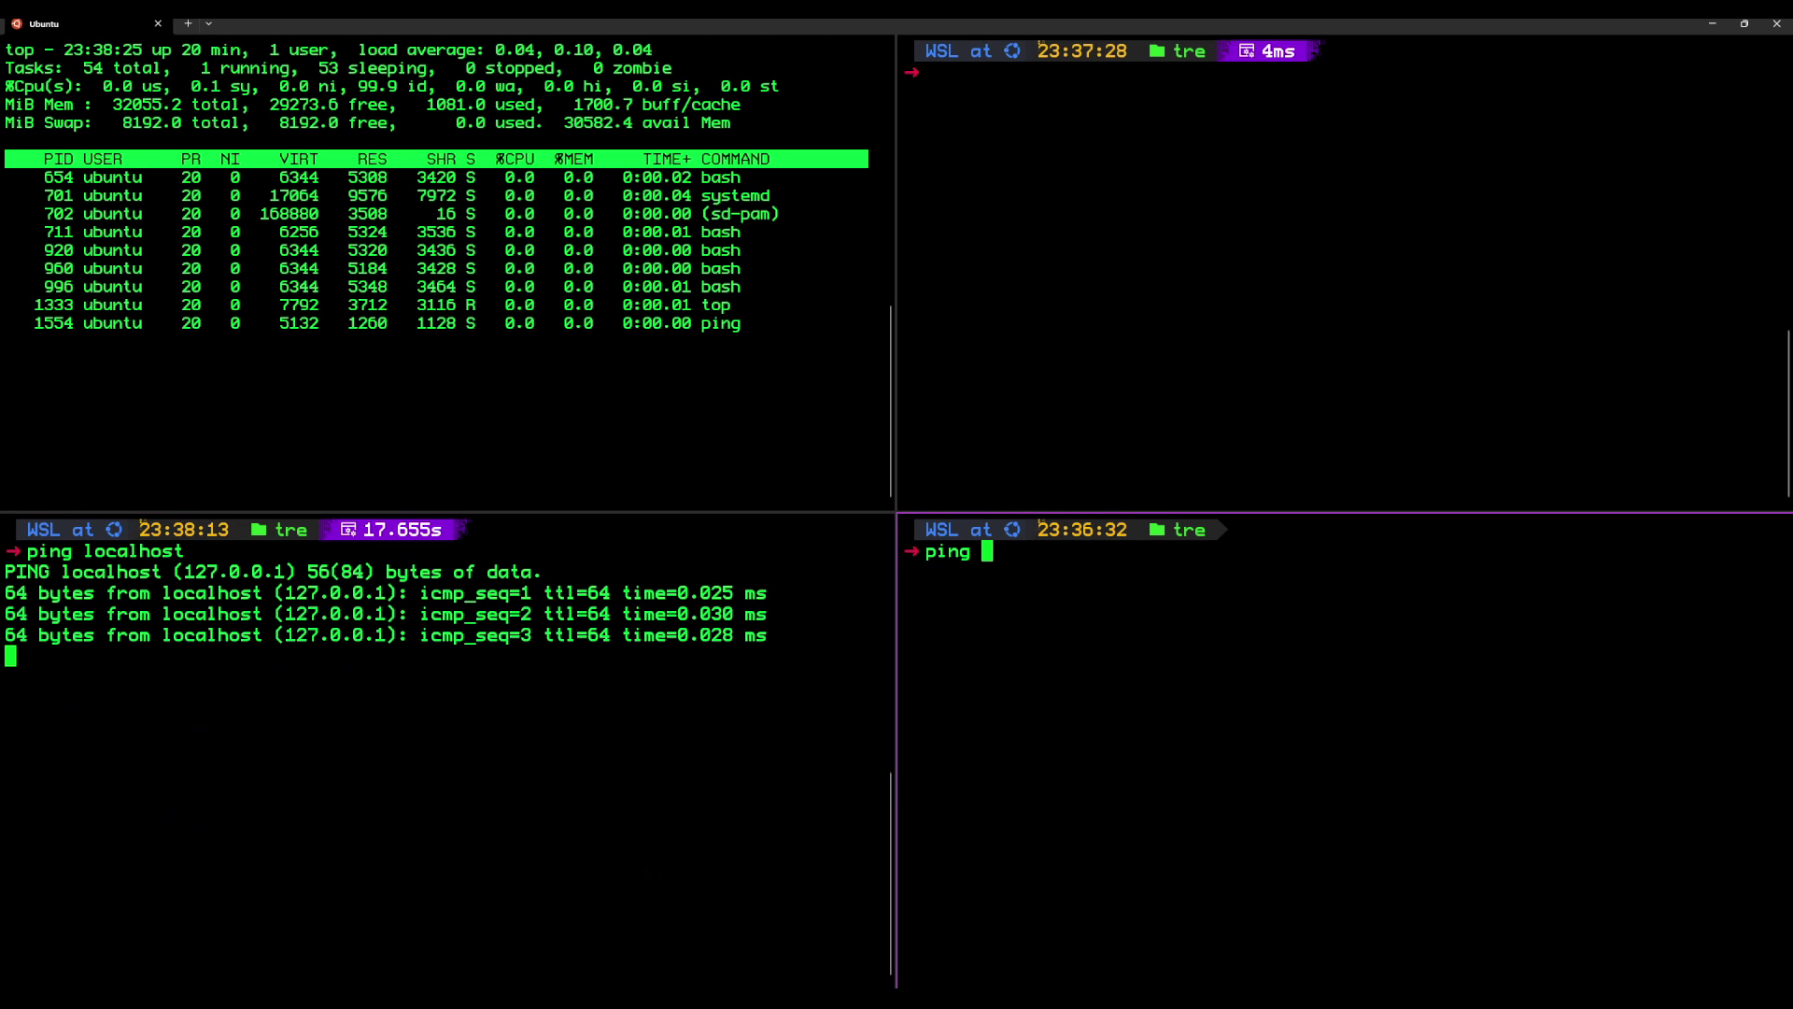
pyautogui.write('localhost')
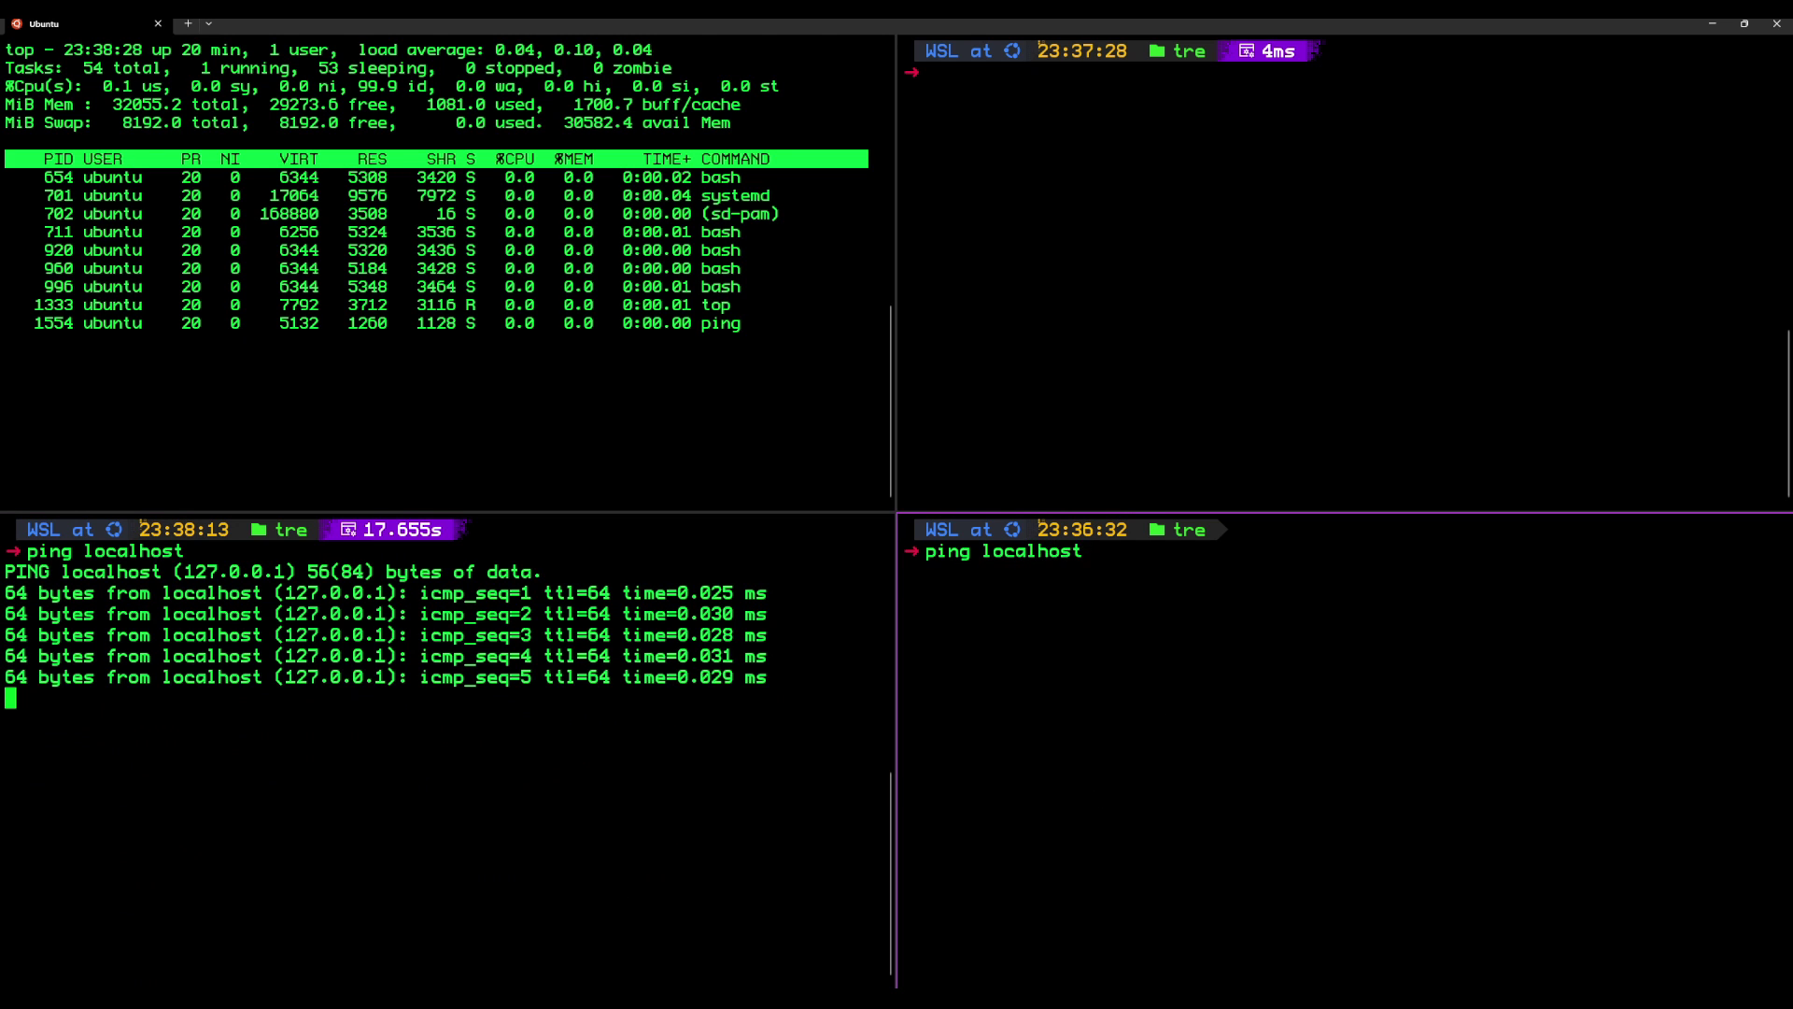
pyautogui.press('Return')
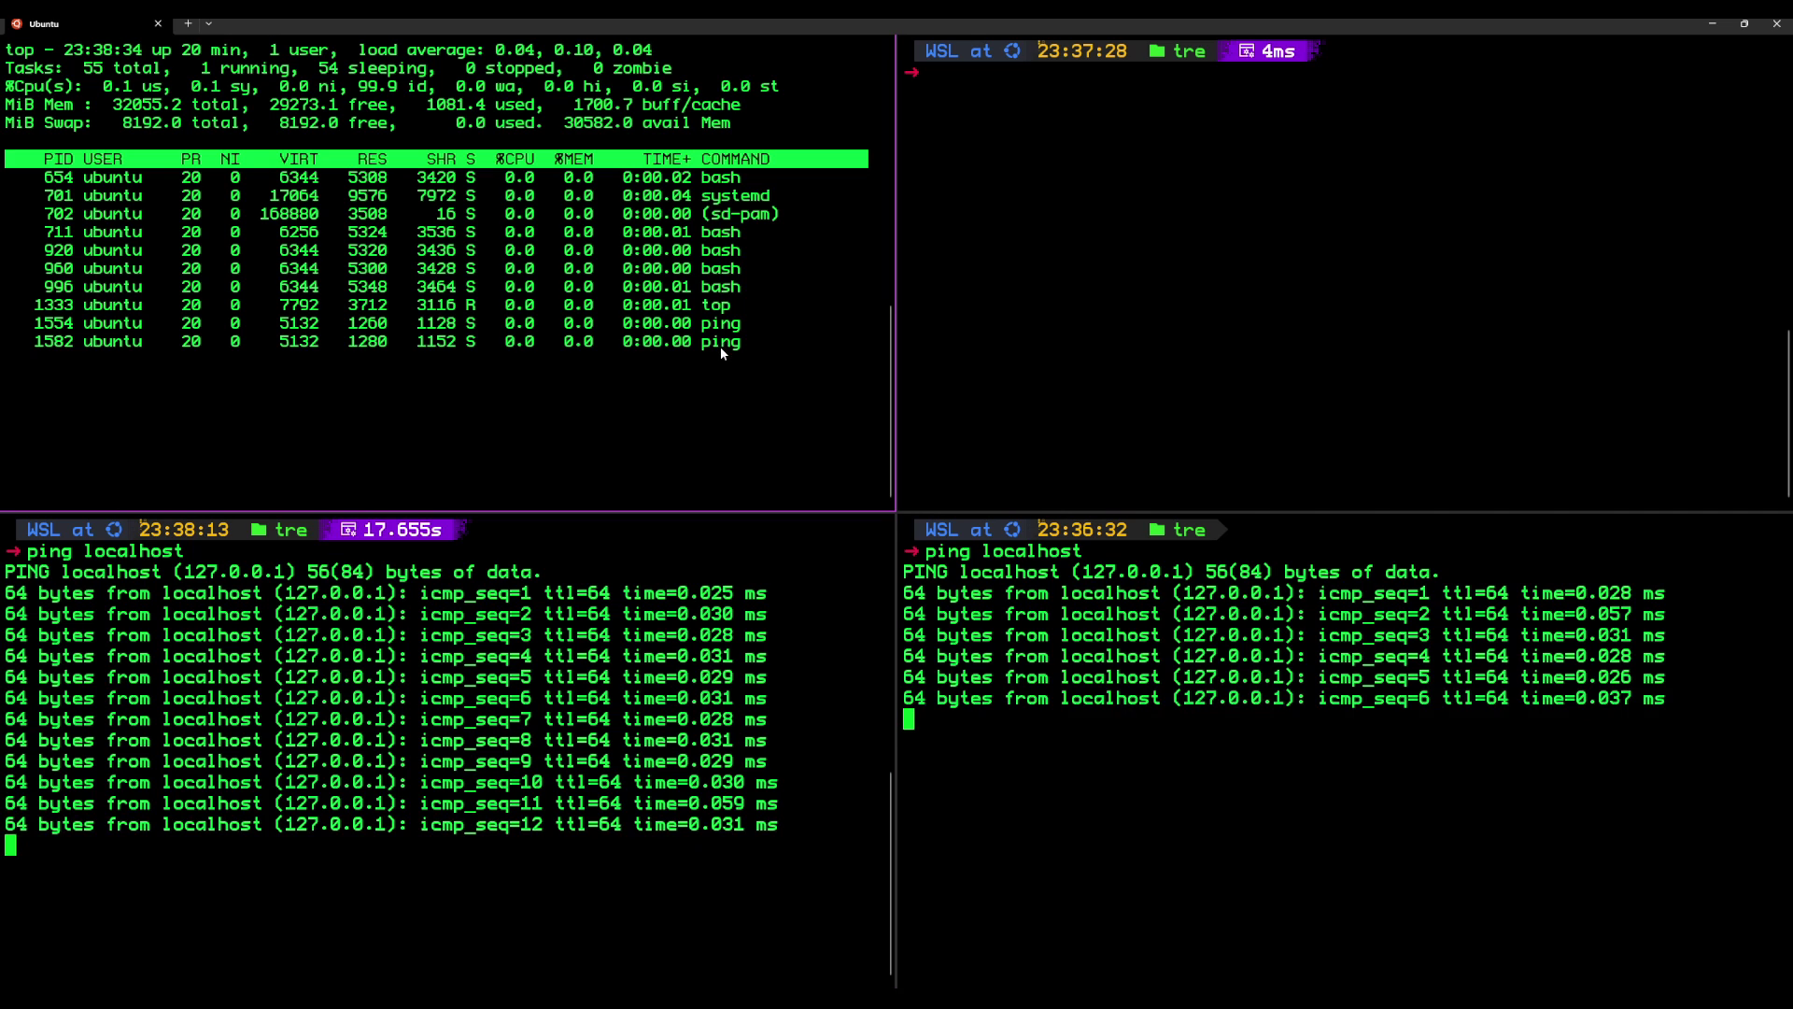
# Step: Stop both pings together, clear both panes, and restart ping localhost in each
pyautogui.click(1098, 855)
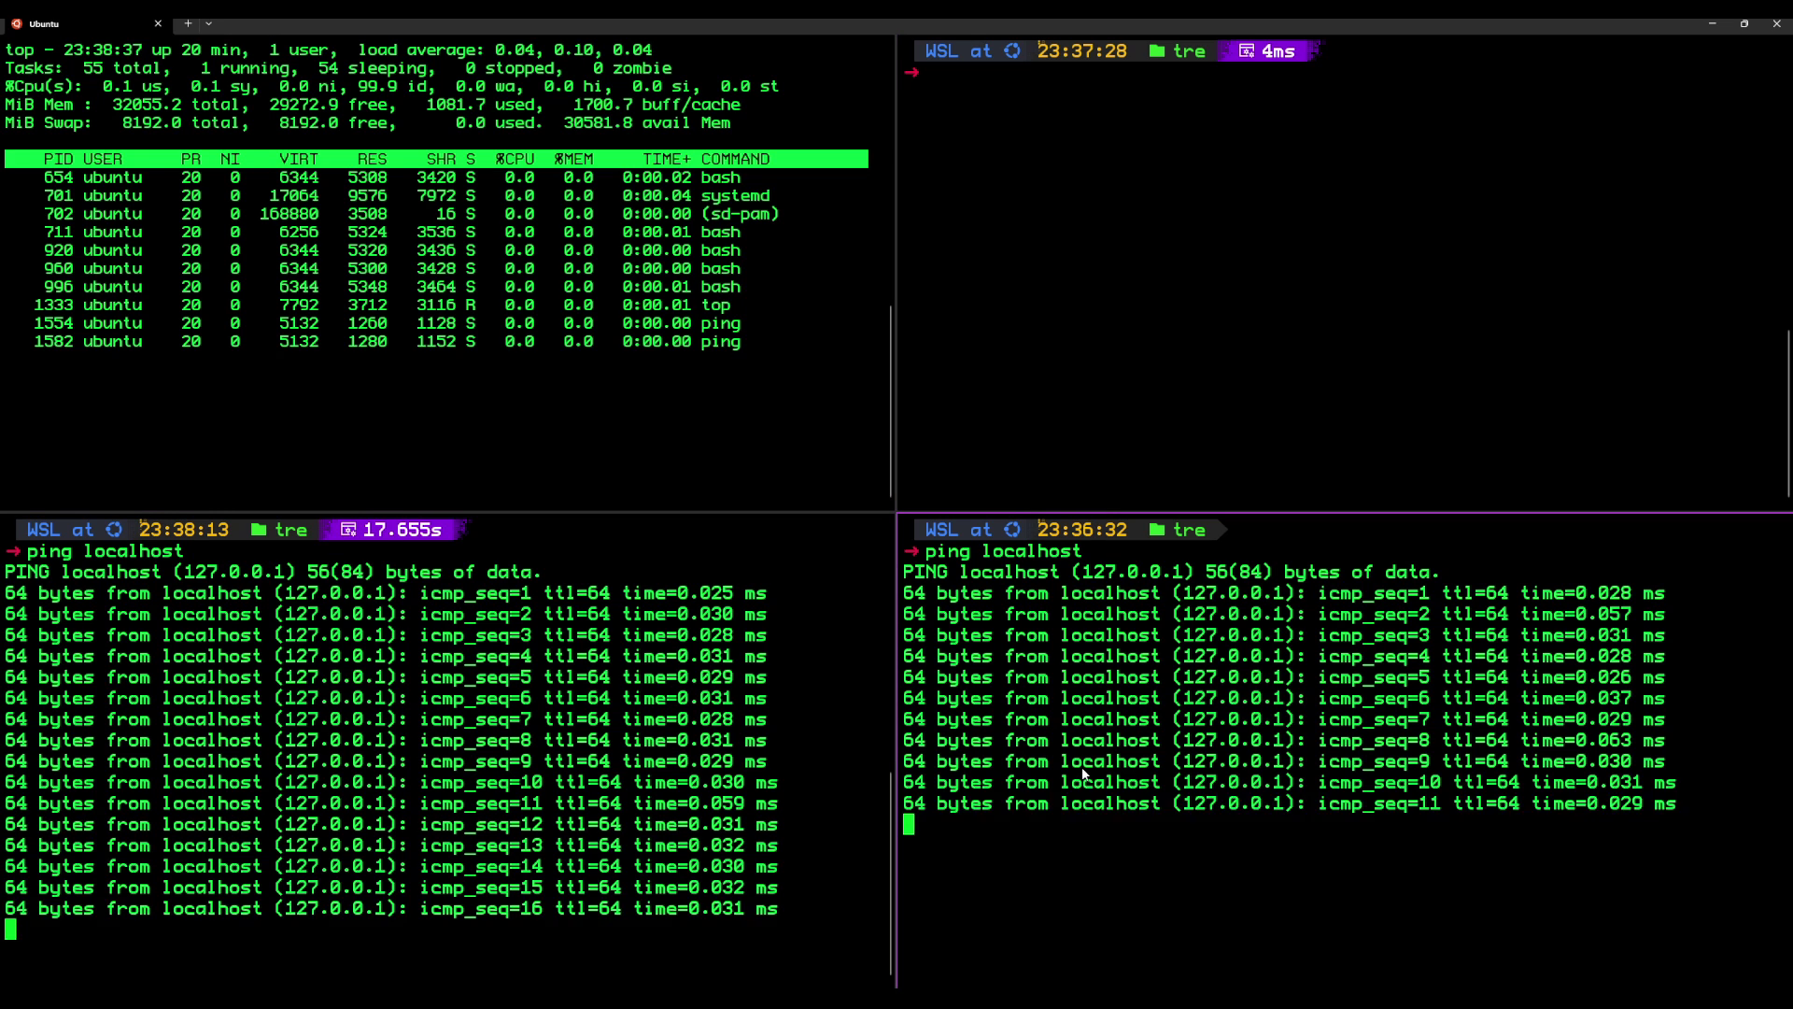
pyautogui.hotkey('ctrl', 'c')
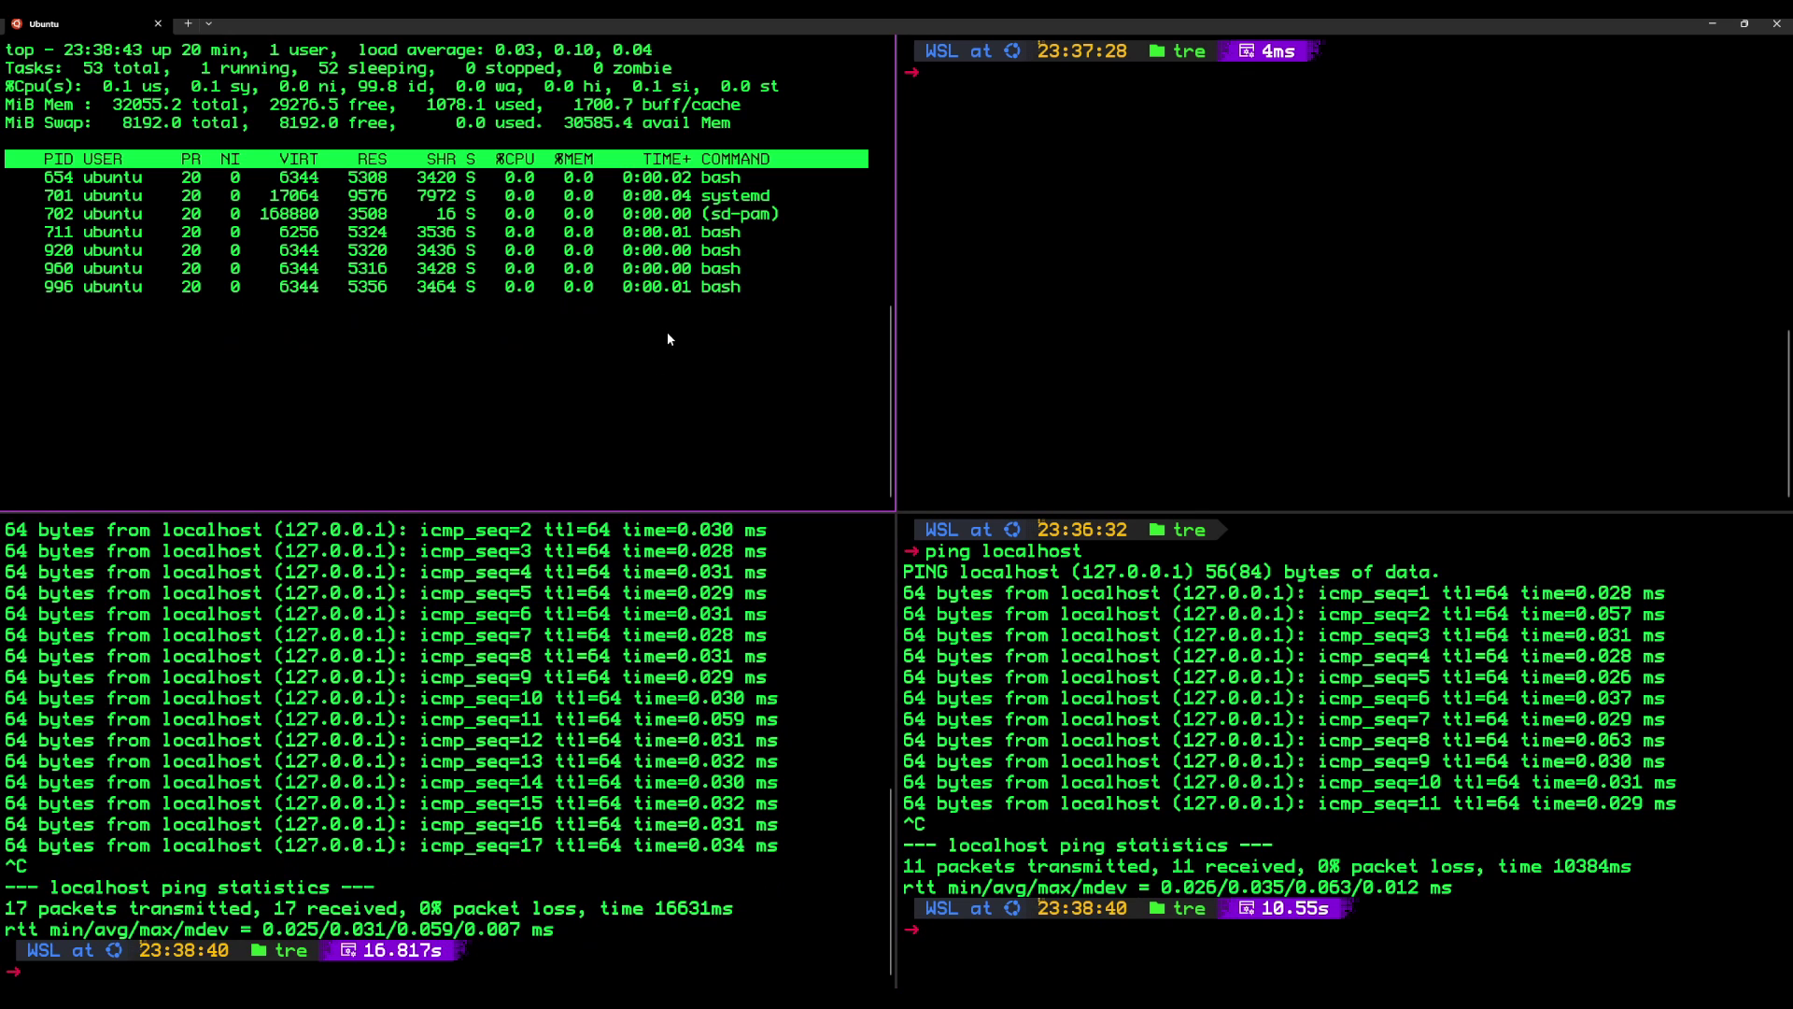
pyautogui.hotkey('ctrl', 'l')
pyautogui.write('ping localhost')
pyautogui.press('Return')
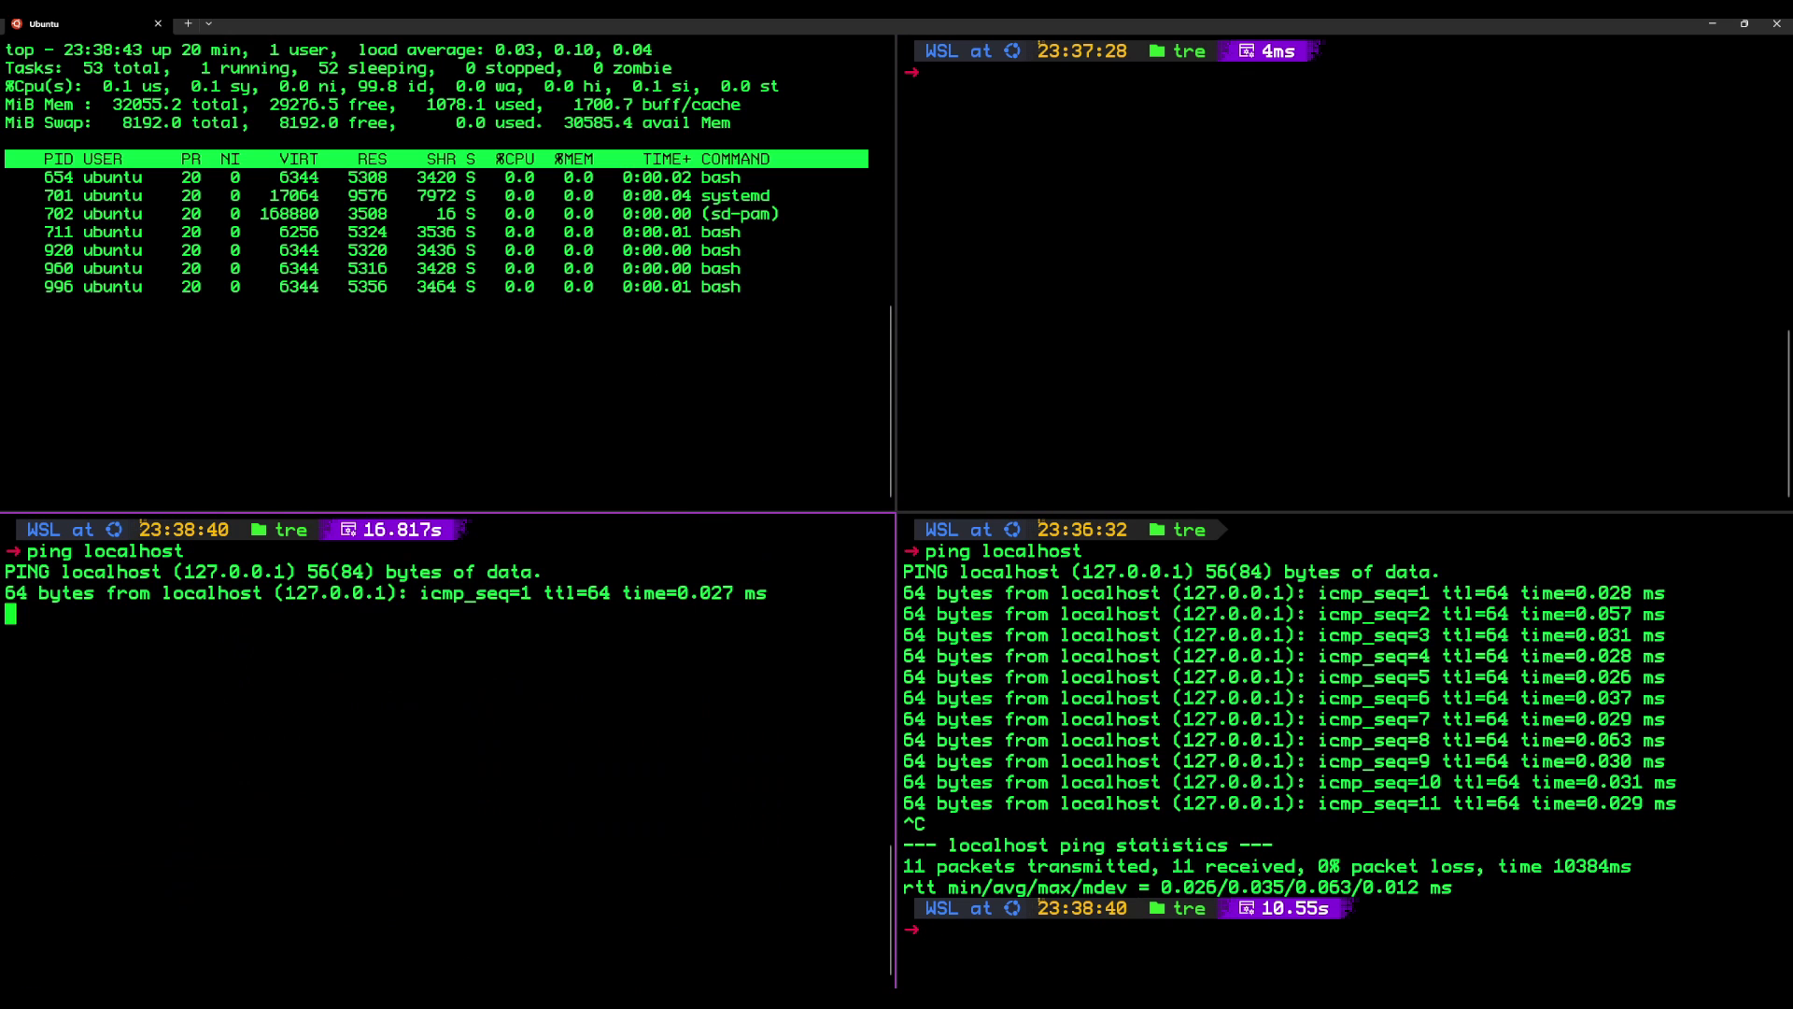
pyautogui.hotkey('ctrl', 'l')
pyautogui.write('ping localhost')
pyautogui.press('Return')
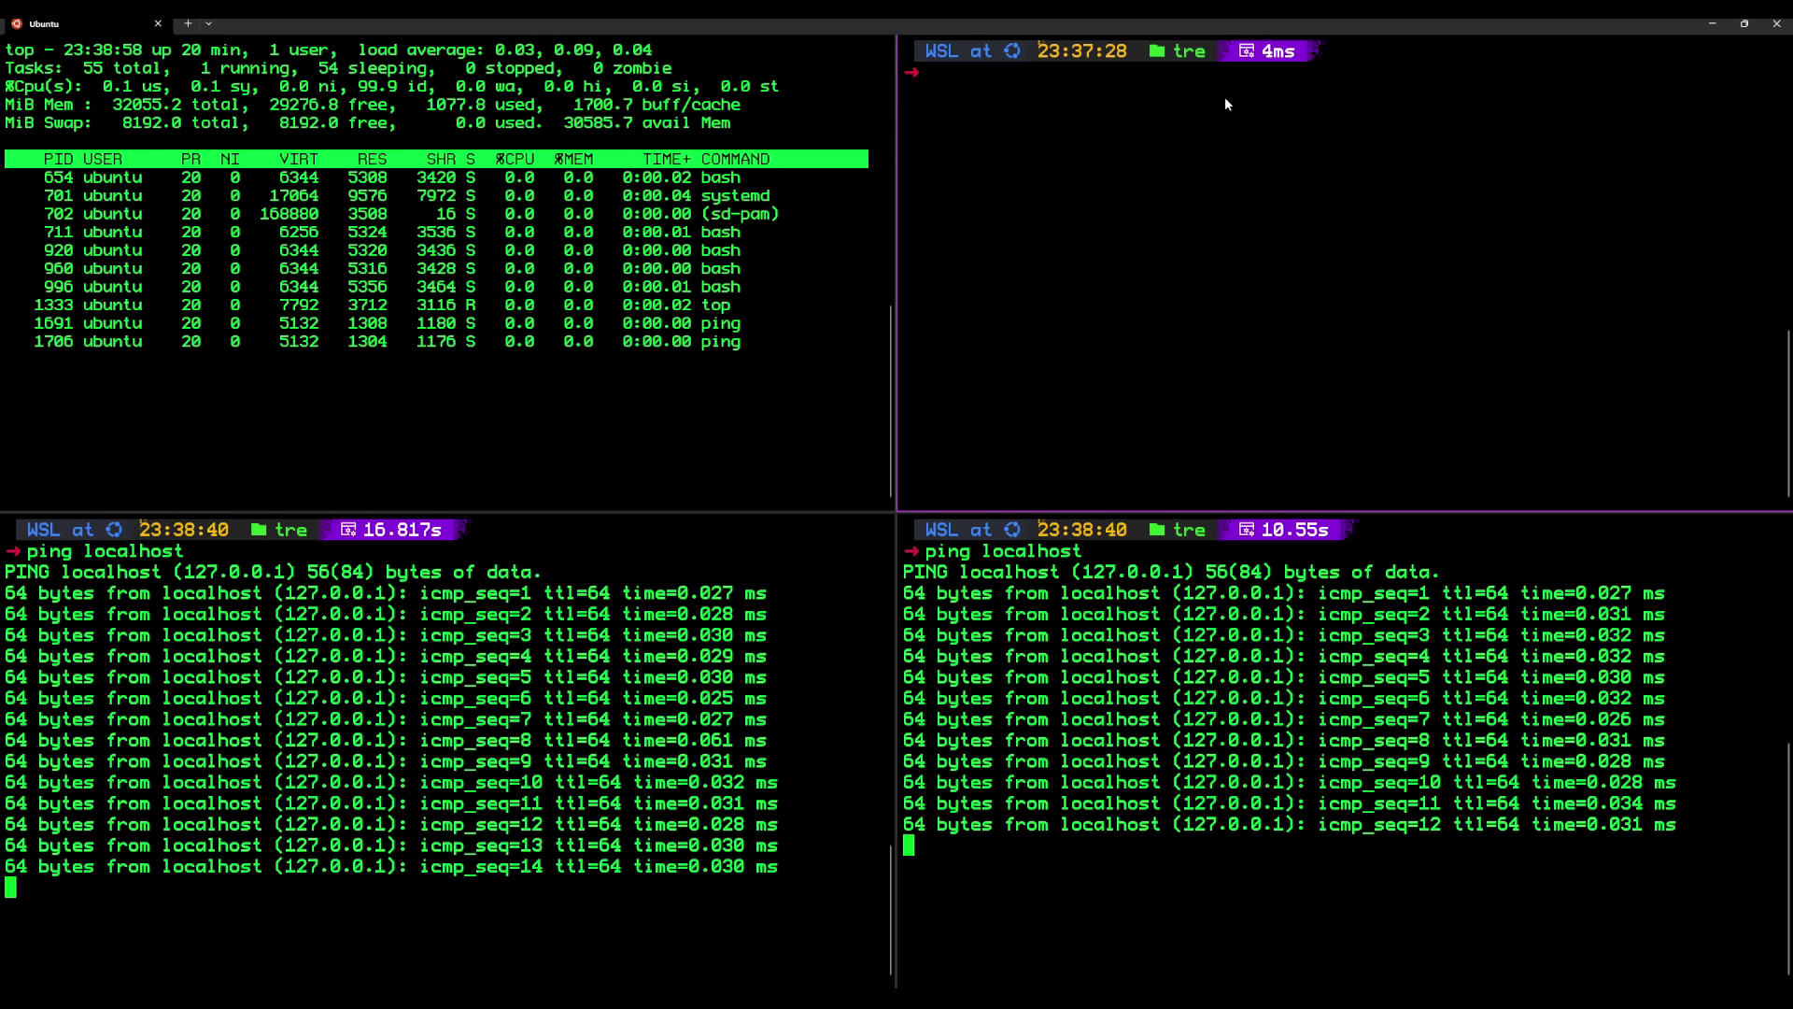
pyautogui.write('kill')
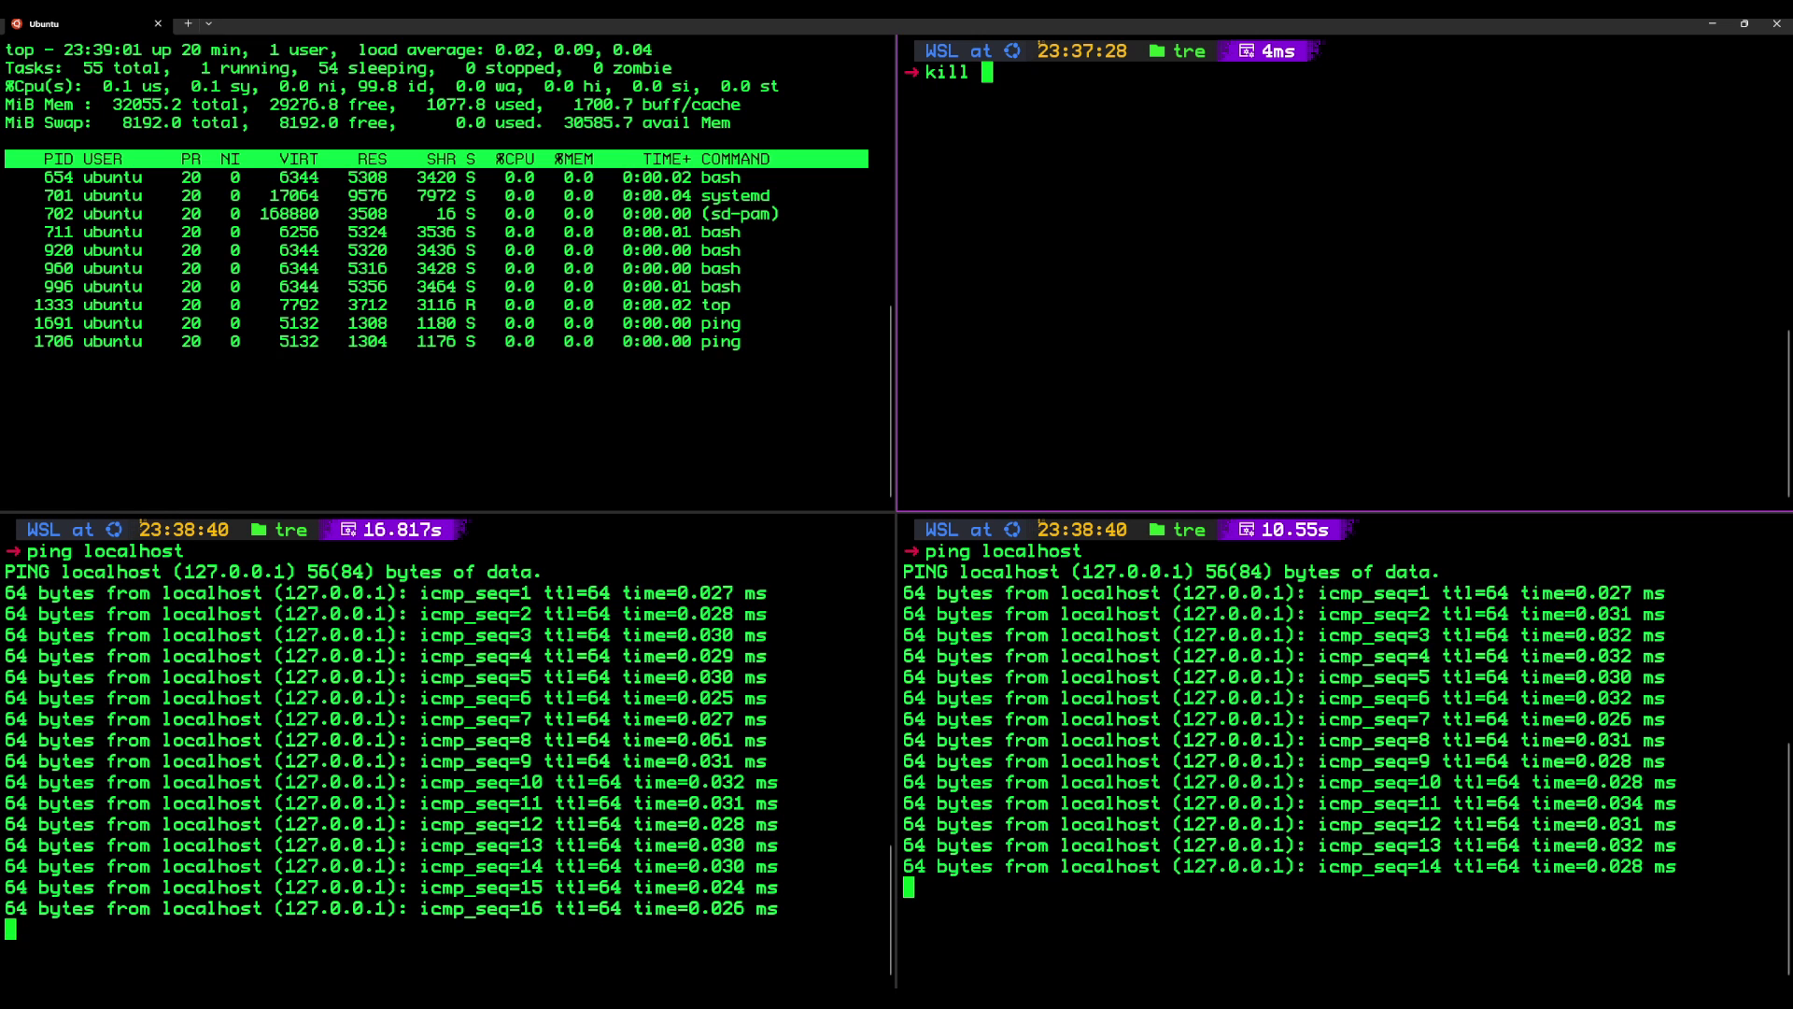
pyautogui.write(' 1706')
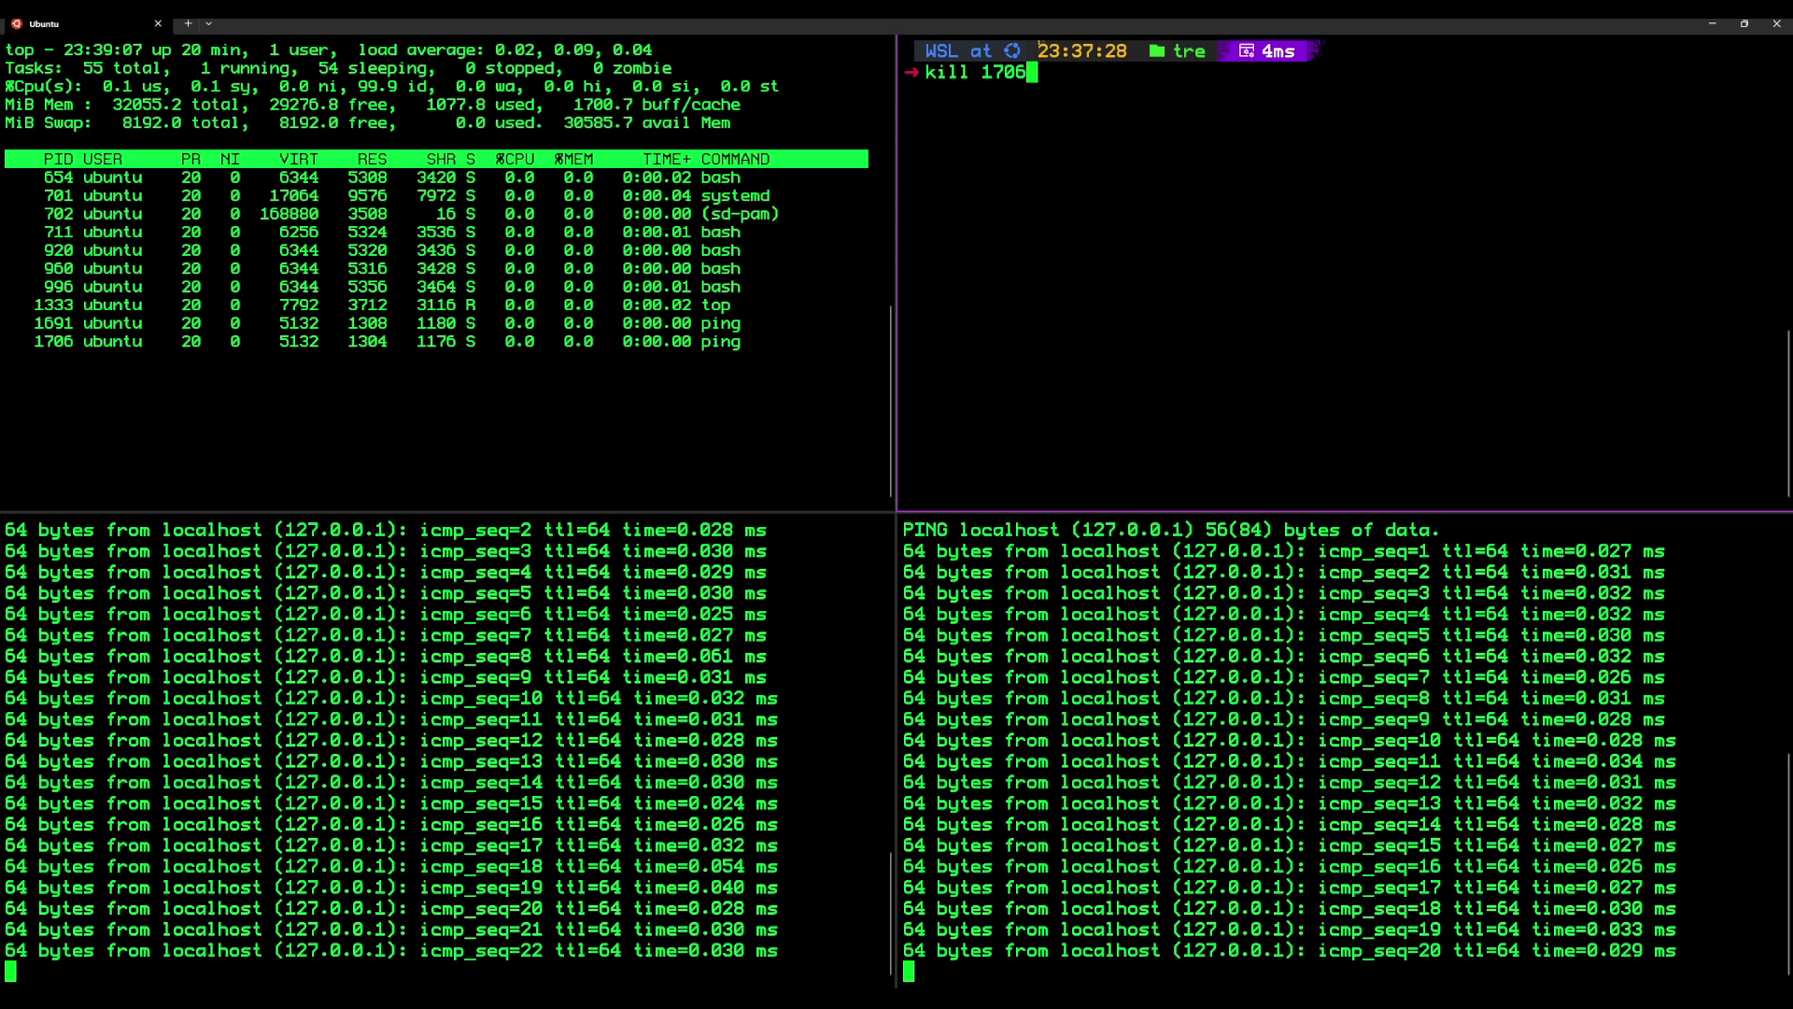
# Step: Kill ping processes 1706 and 1691 from the top-right pane, then focus the bottom-left pane
pyautogui.press('Return')
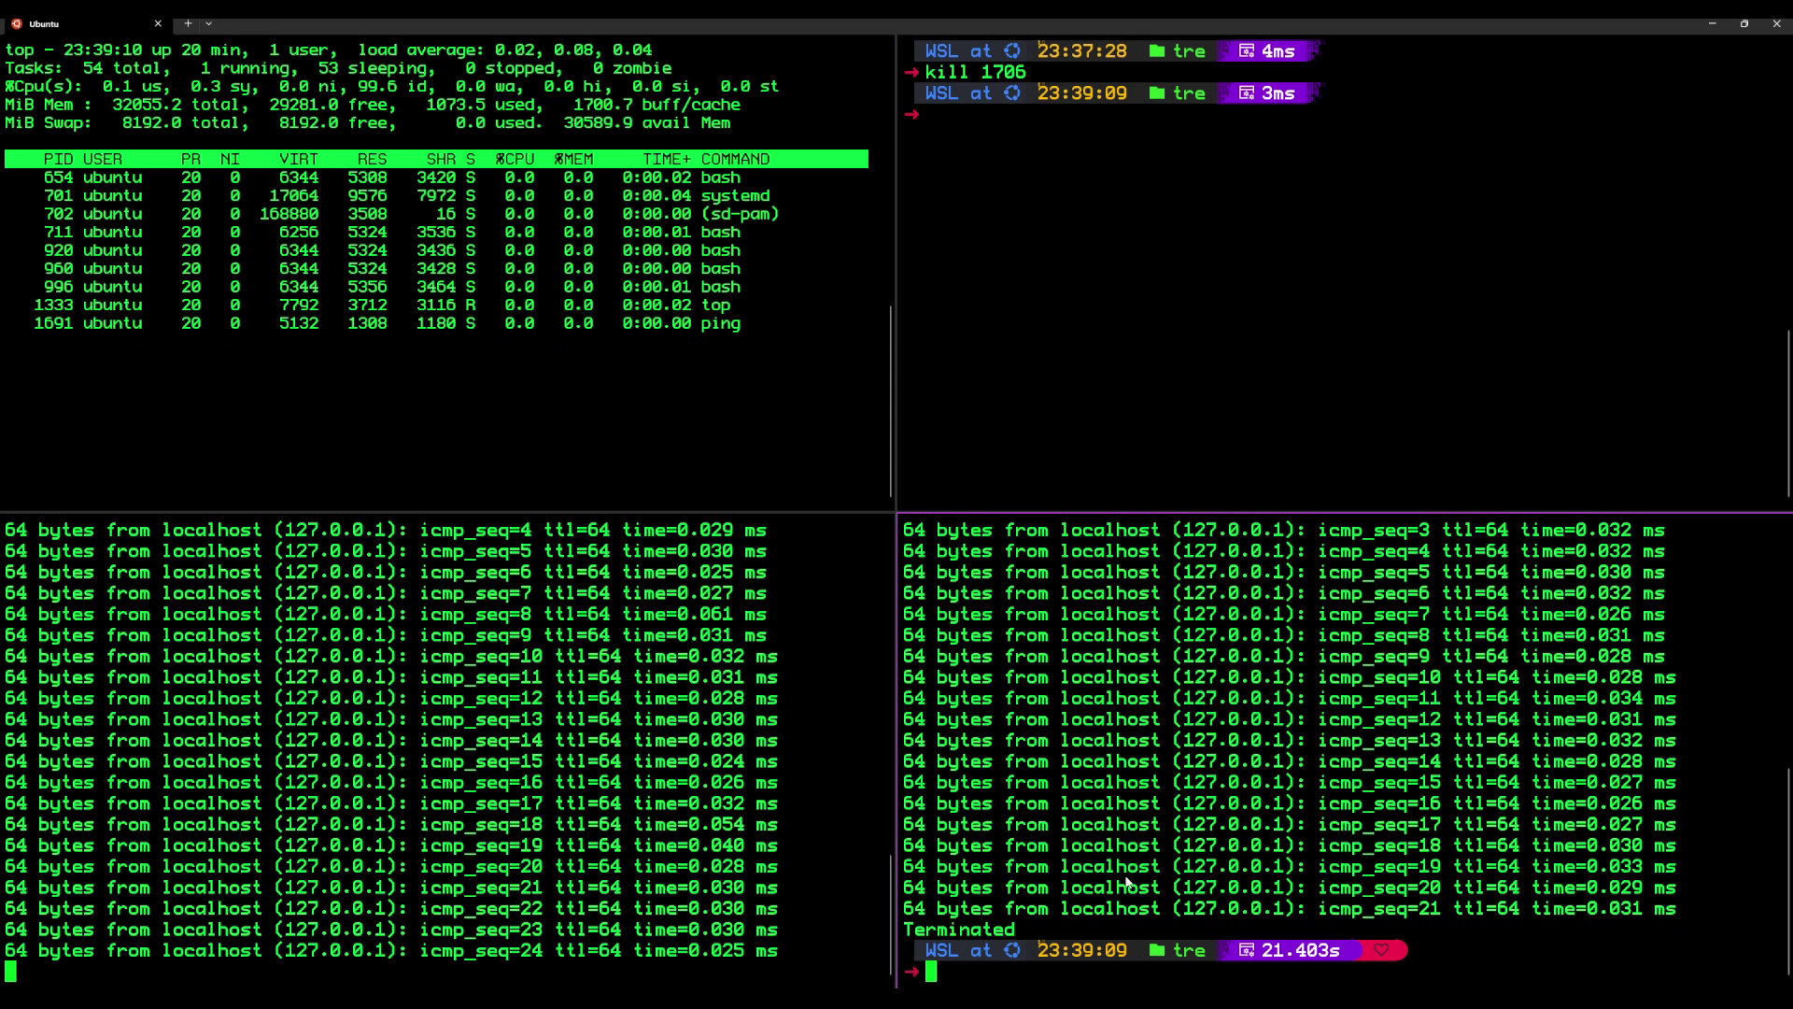
pyautogui.click(912, 473)
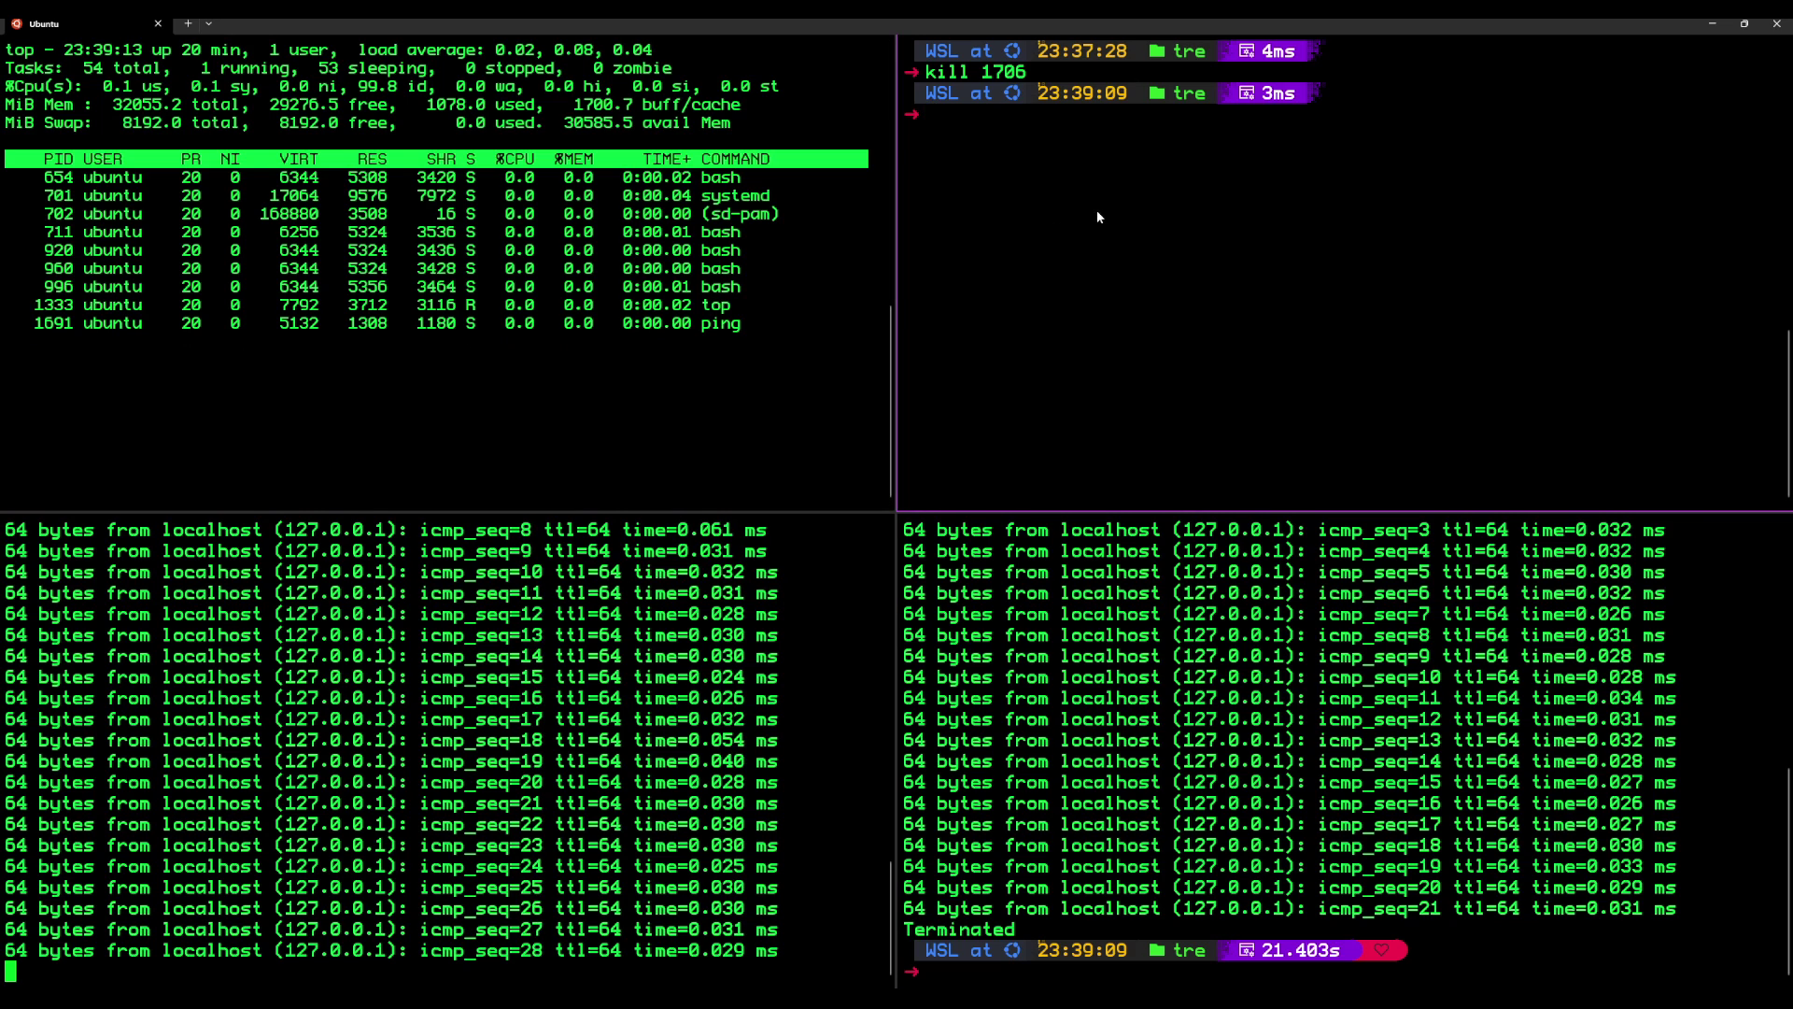
pyautogui.write('kill ')
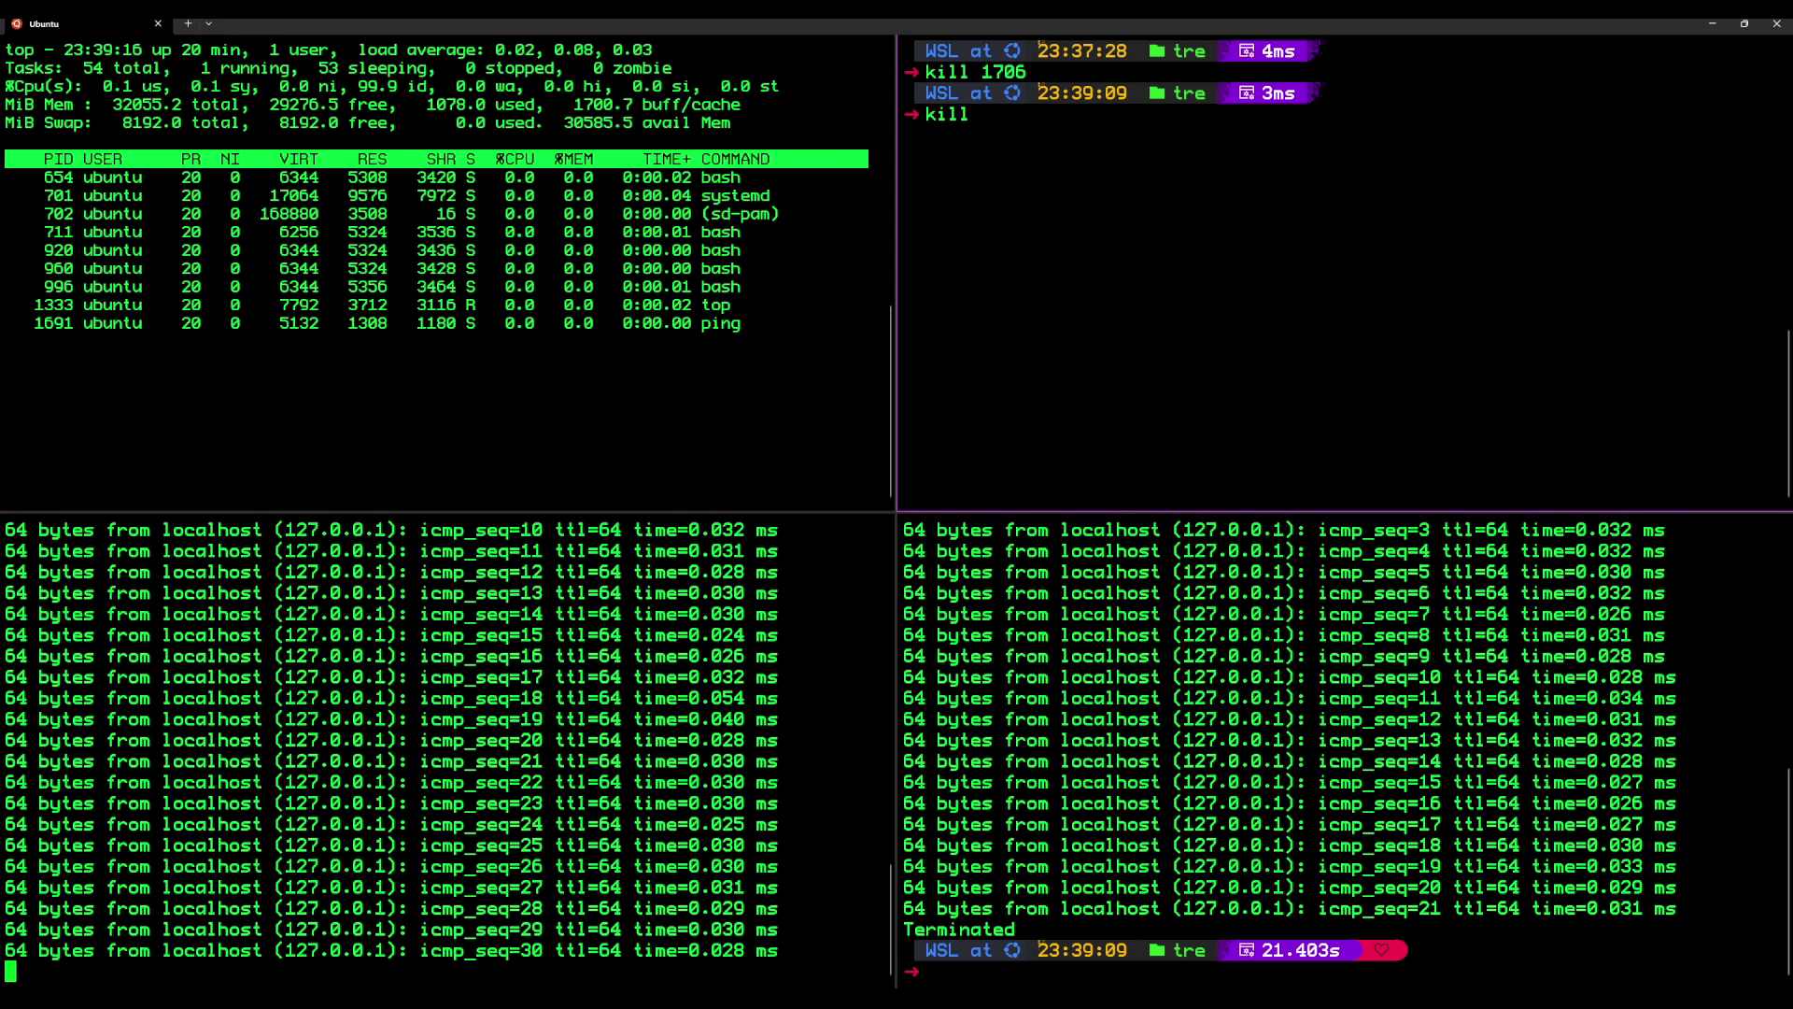
pyautogui.write('1691')
pyautogui.press('Return')
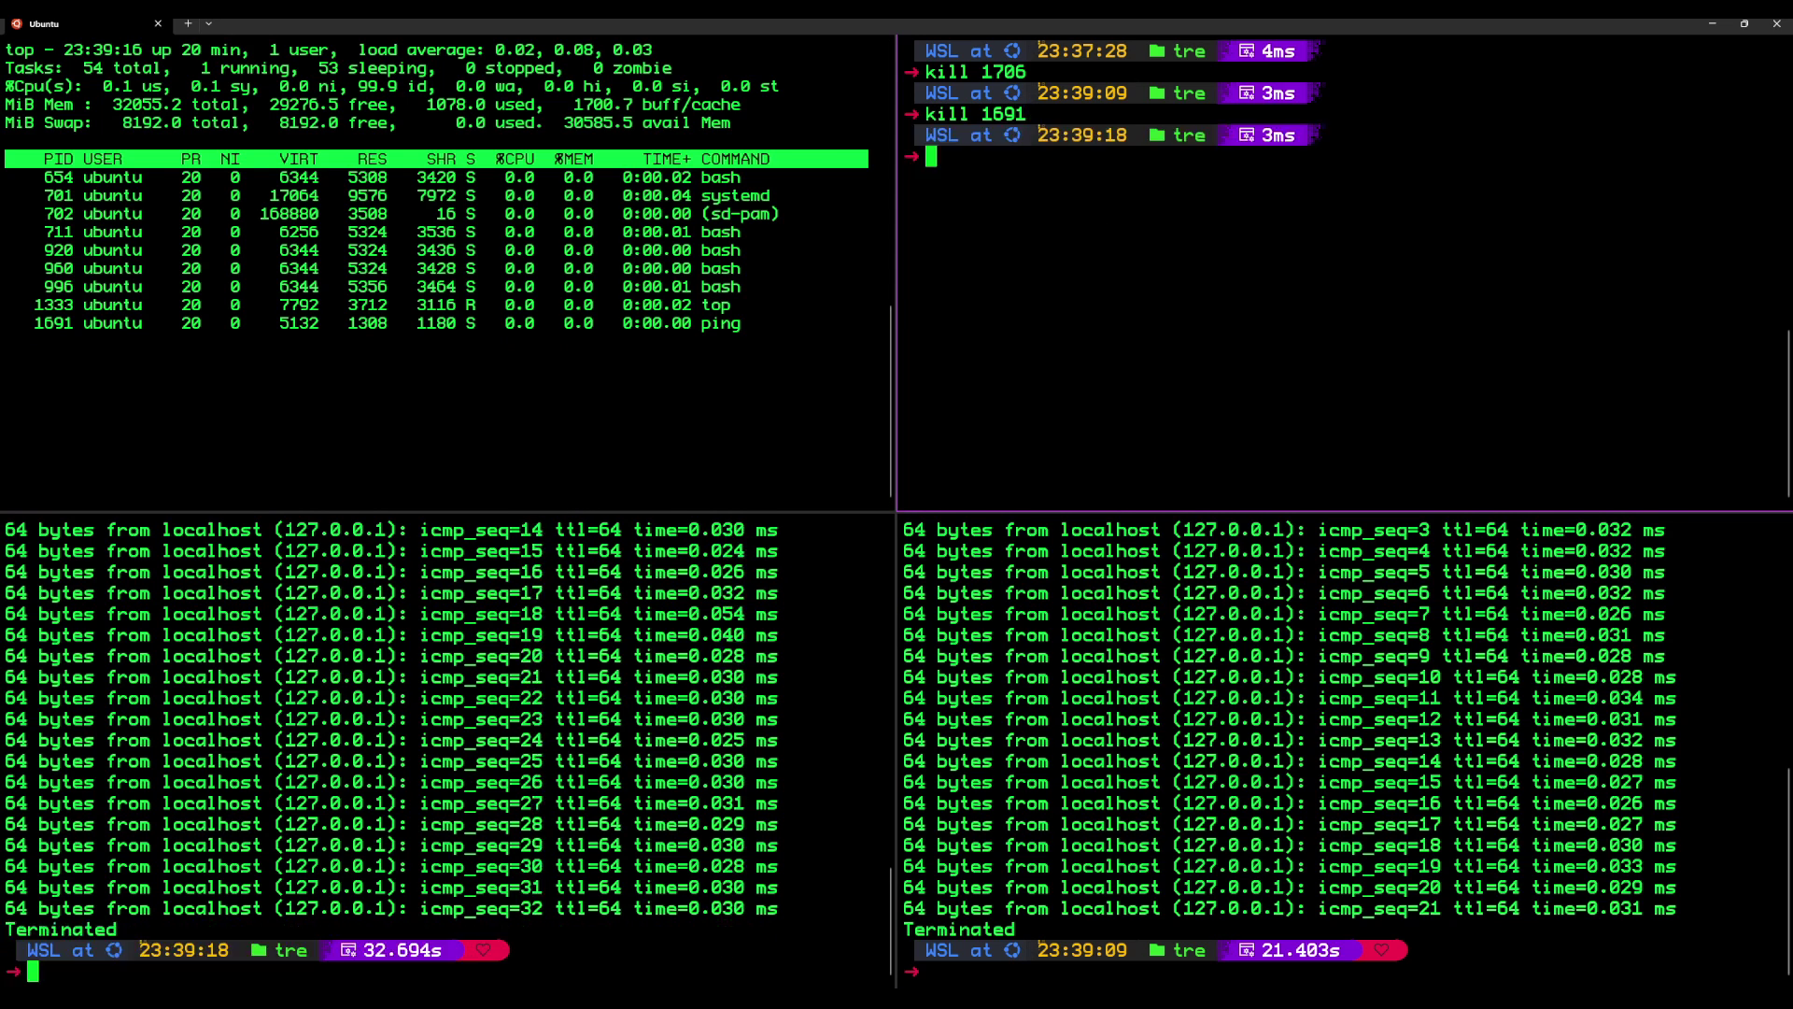
pyautogui.click(548, 758)
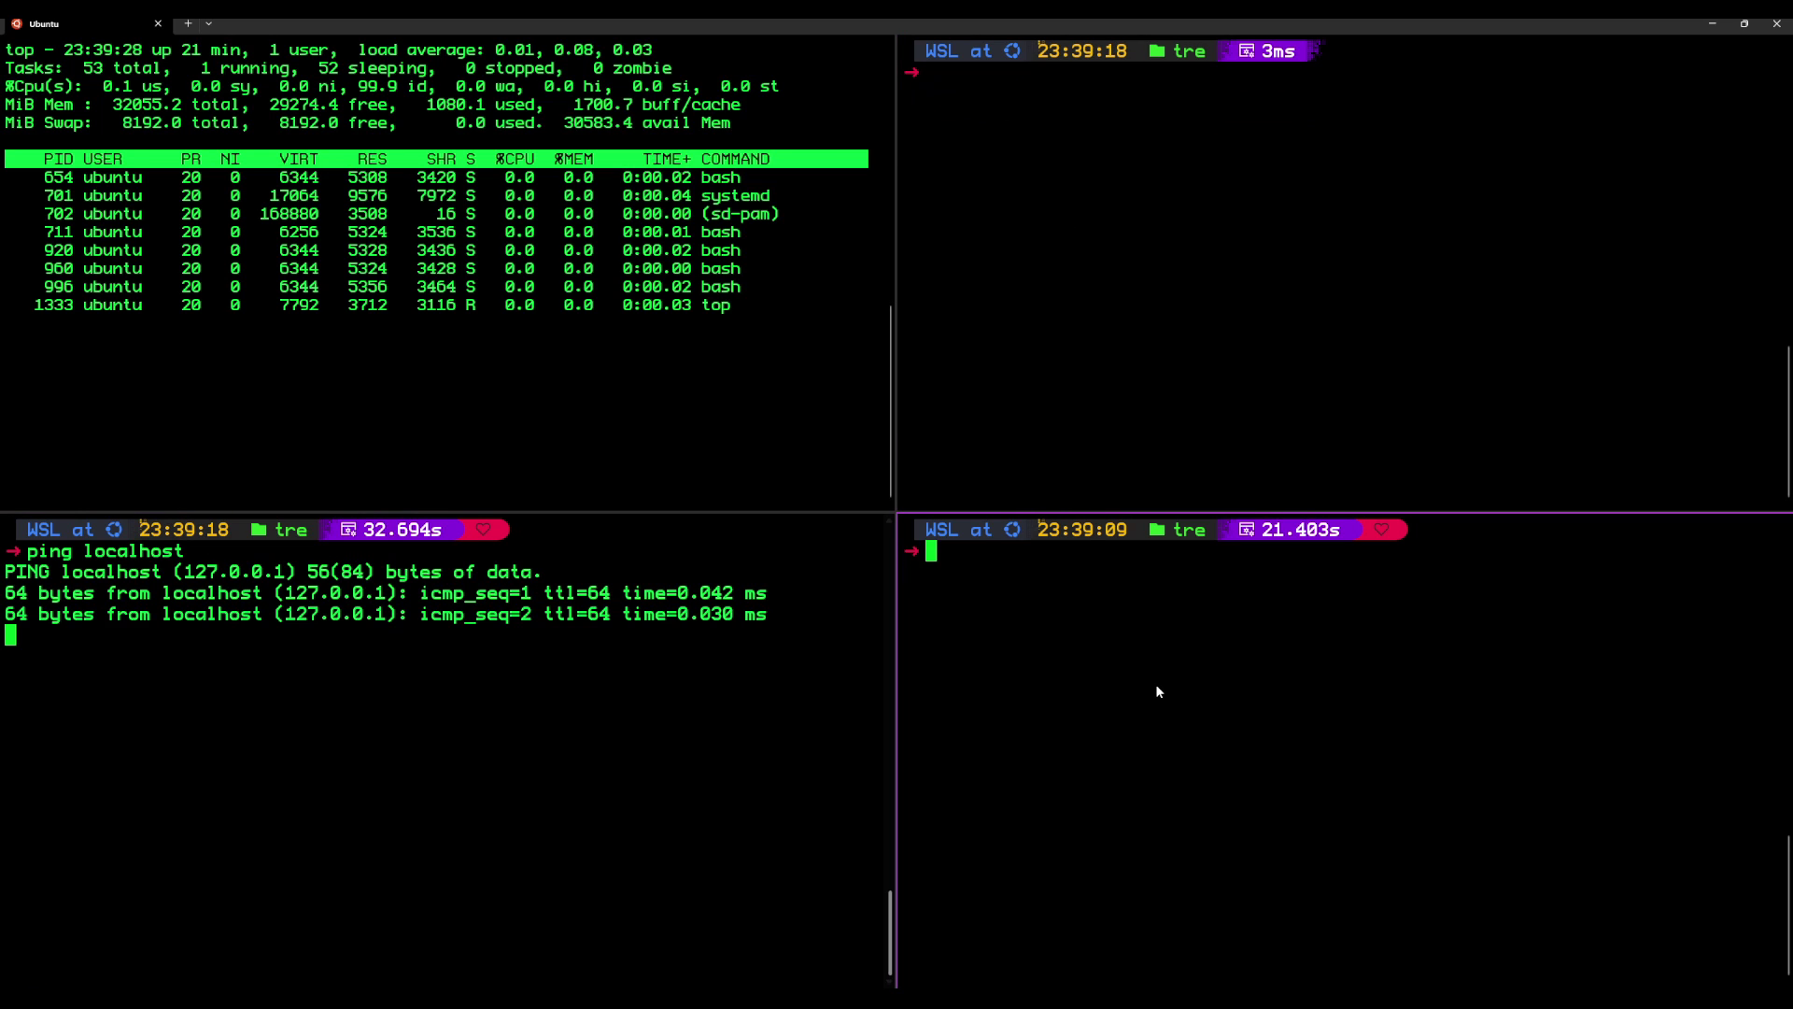
pyautogui.write('ping localhost')
# Step: Start ping localhost in the bottom-right pane and list the ping PIDs with pgrep "ping"
pyautogui.press('Return')
pyautogui.click(1258, 238)
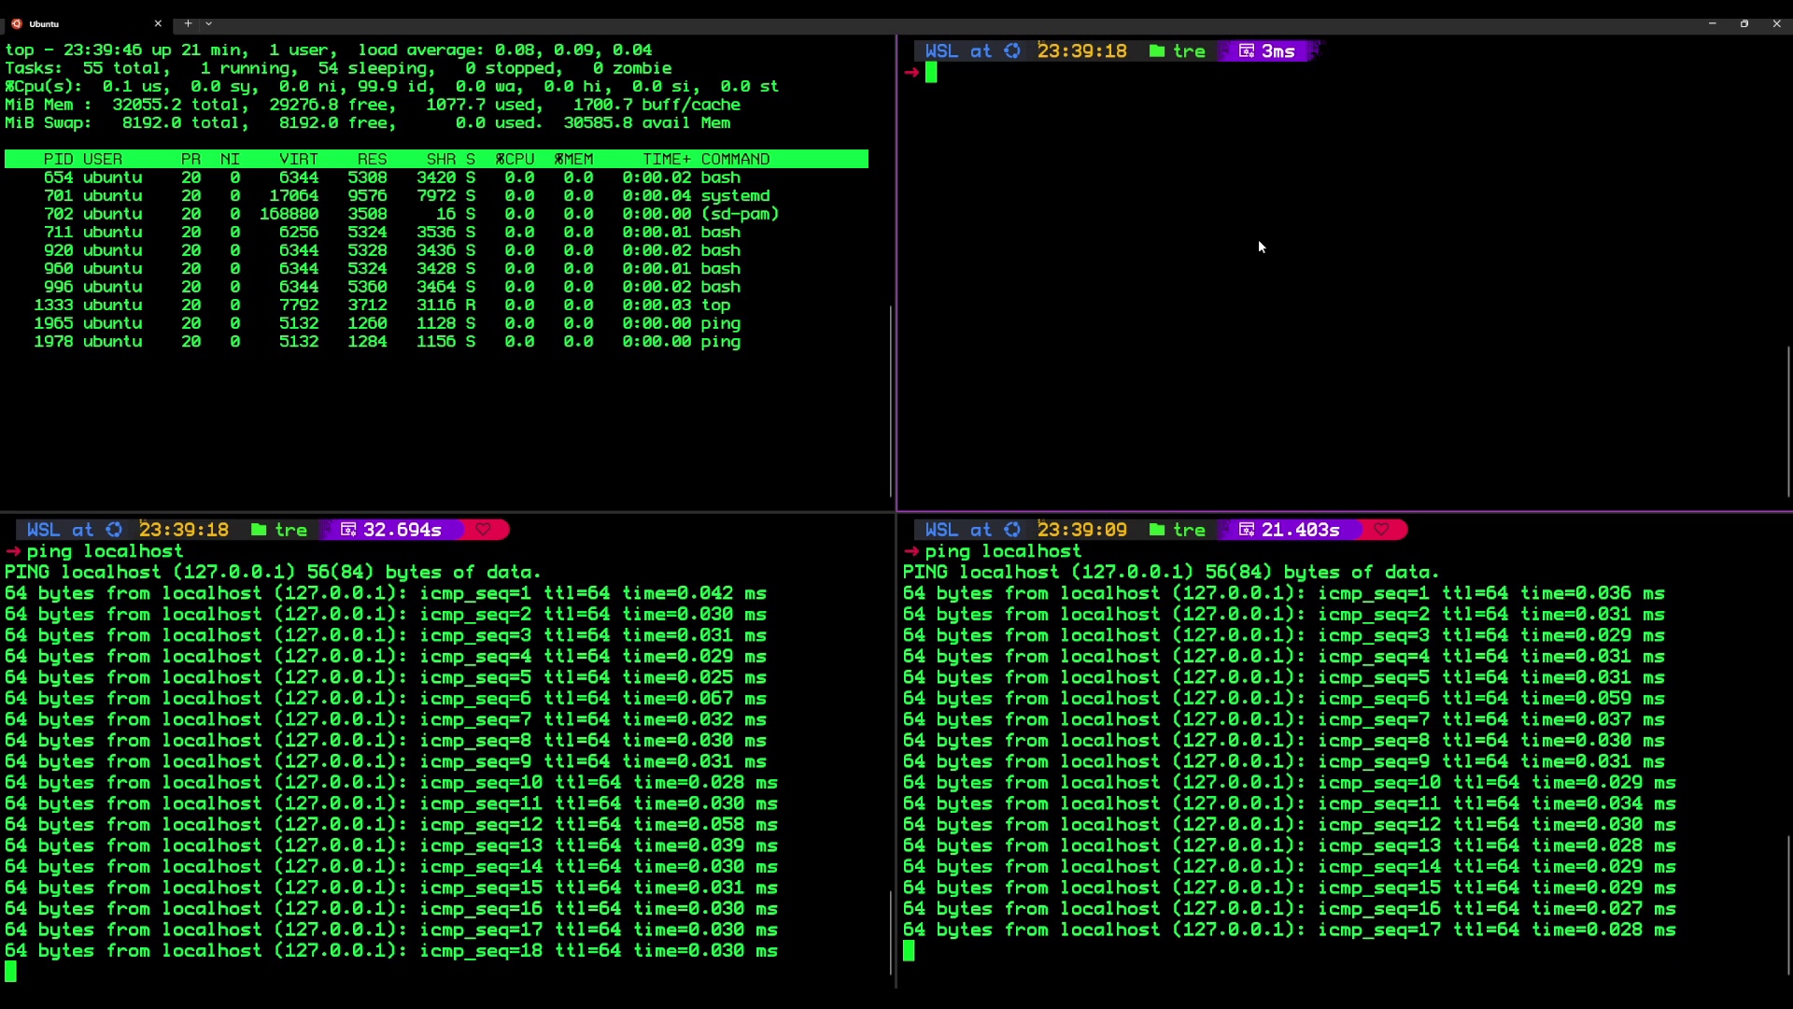
pyautogui.write('pkill')
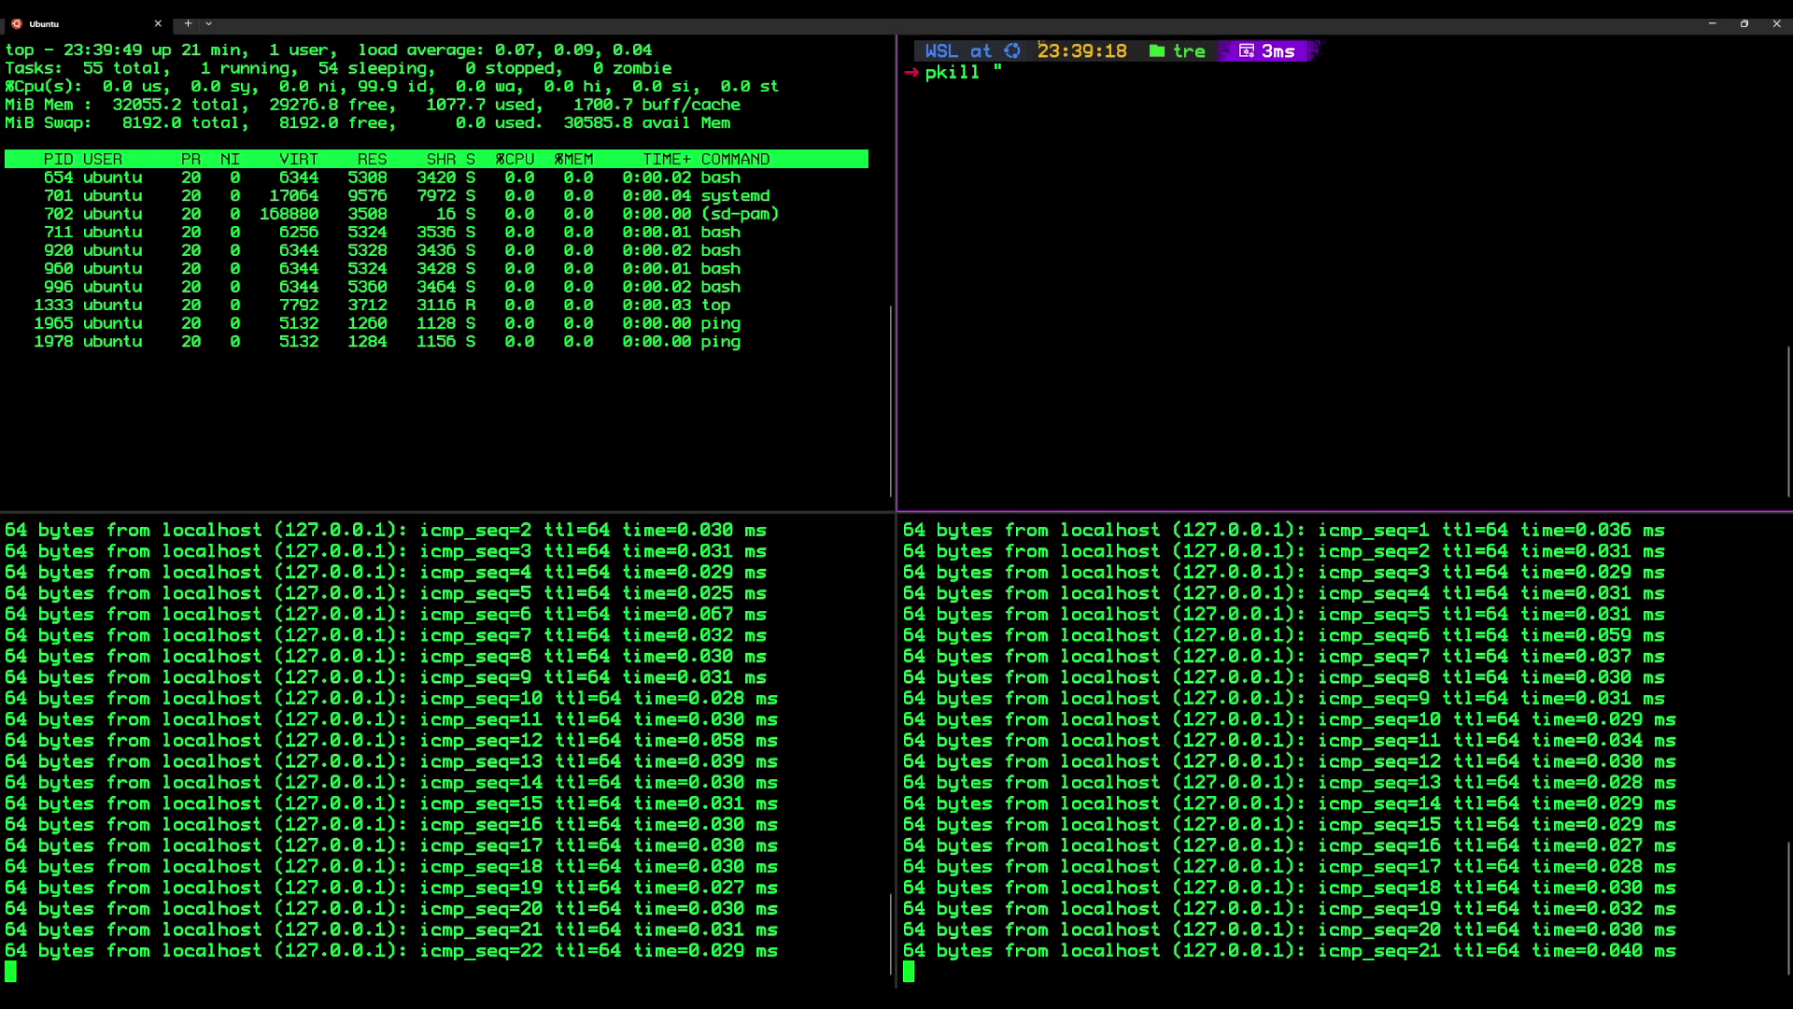
pyautogui.press('BackSpace')
pyautogui.press('BackSpace')
pyautogui.press('BackSpace')
pyautogui.write('pgrep ')
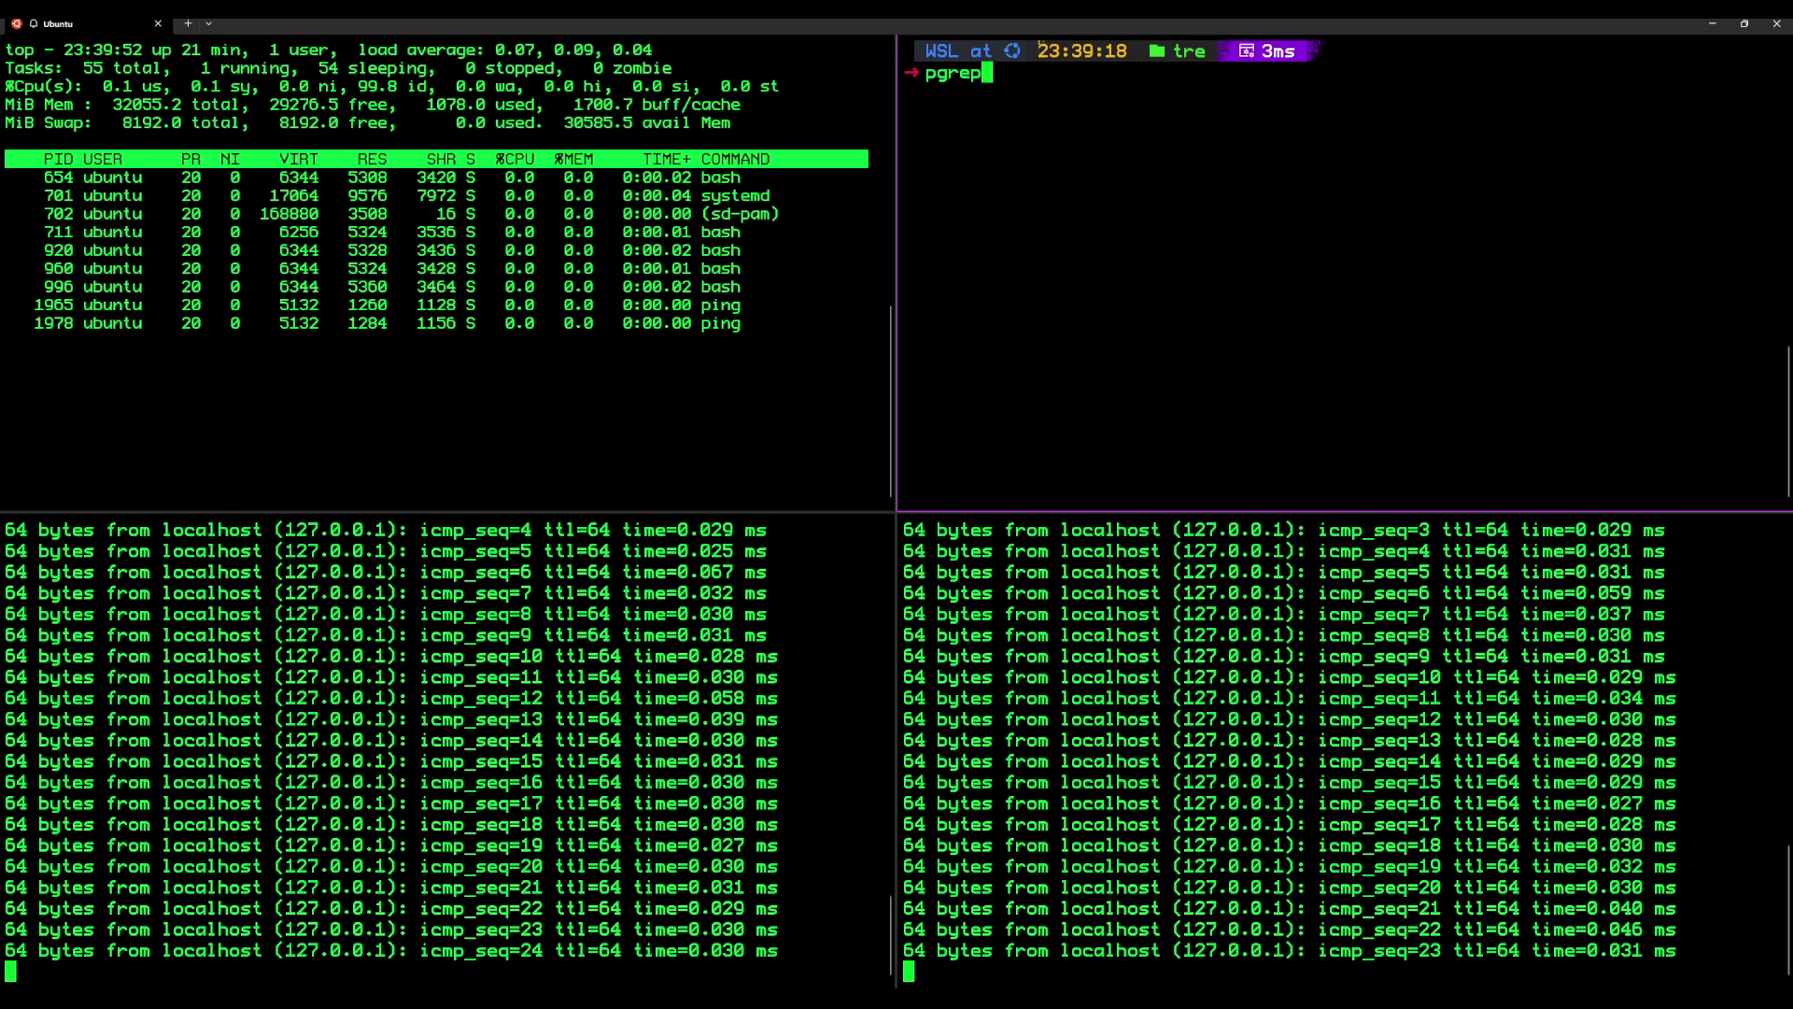
pyautogui.write('"ping"')
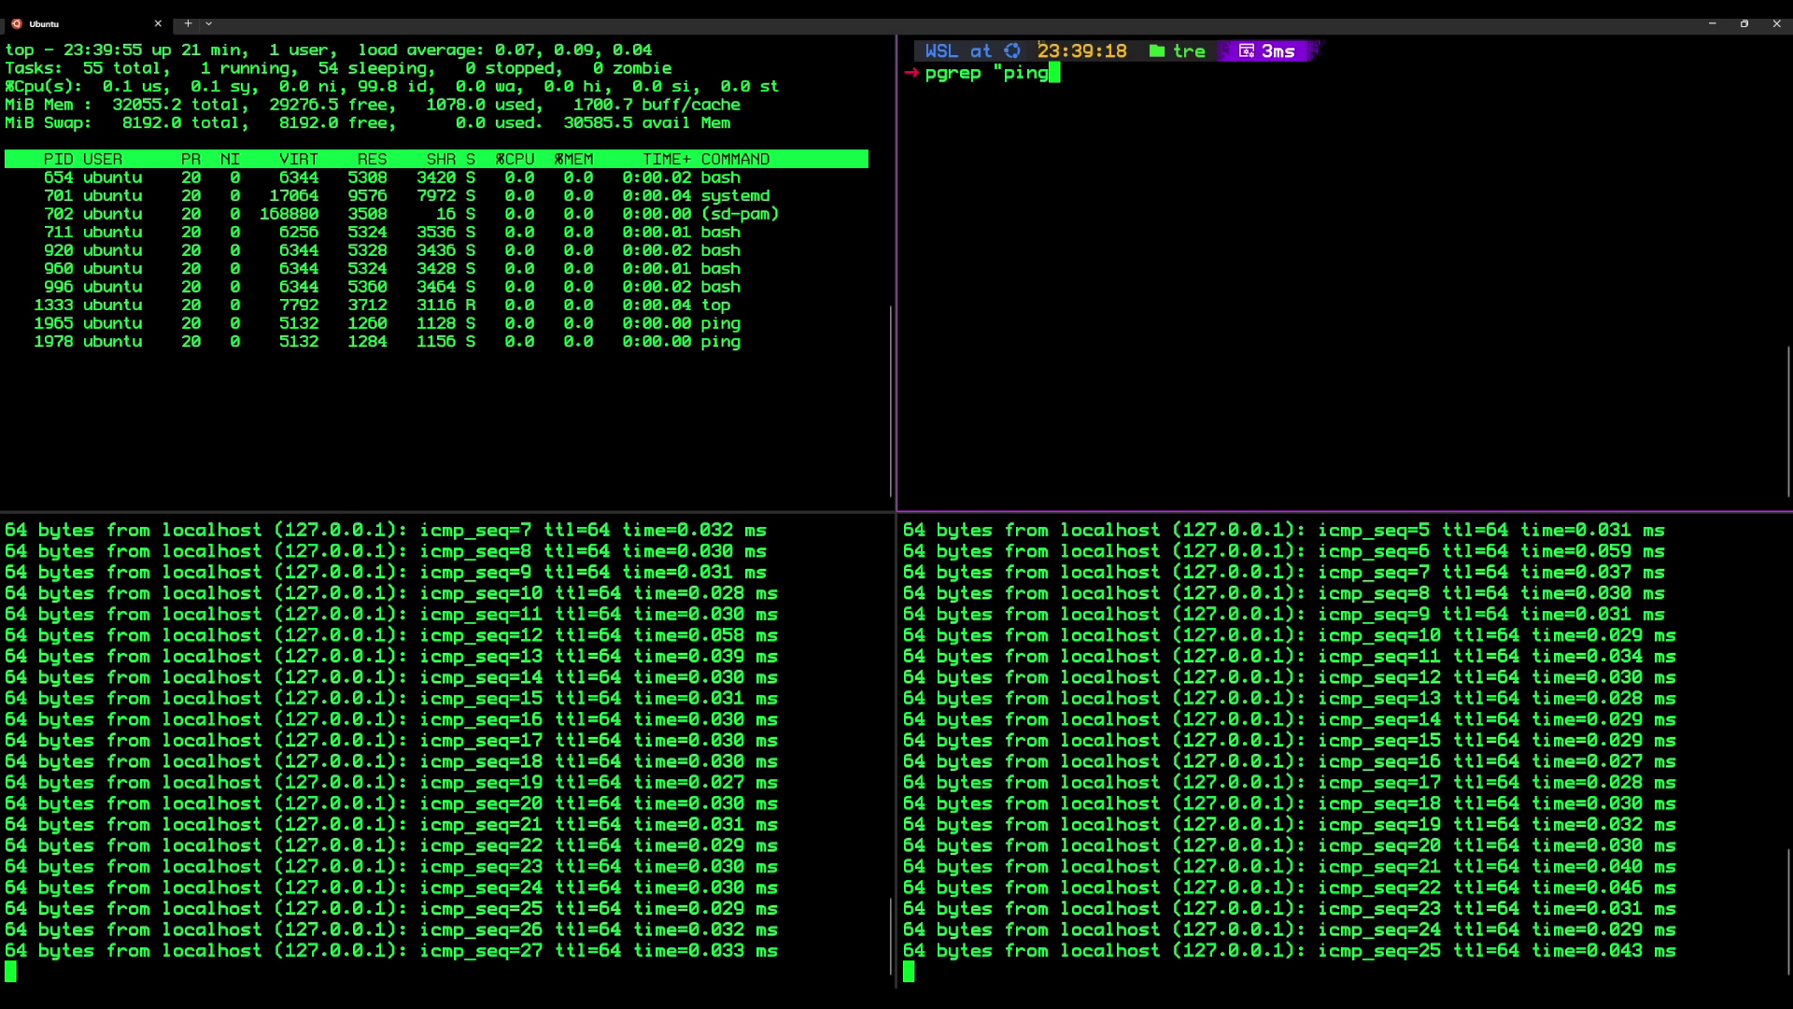
pyautogui.press('Return')
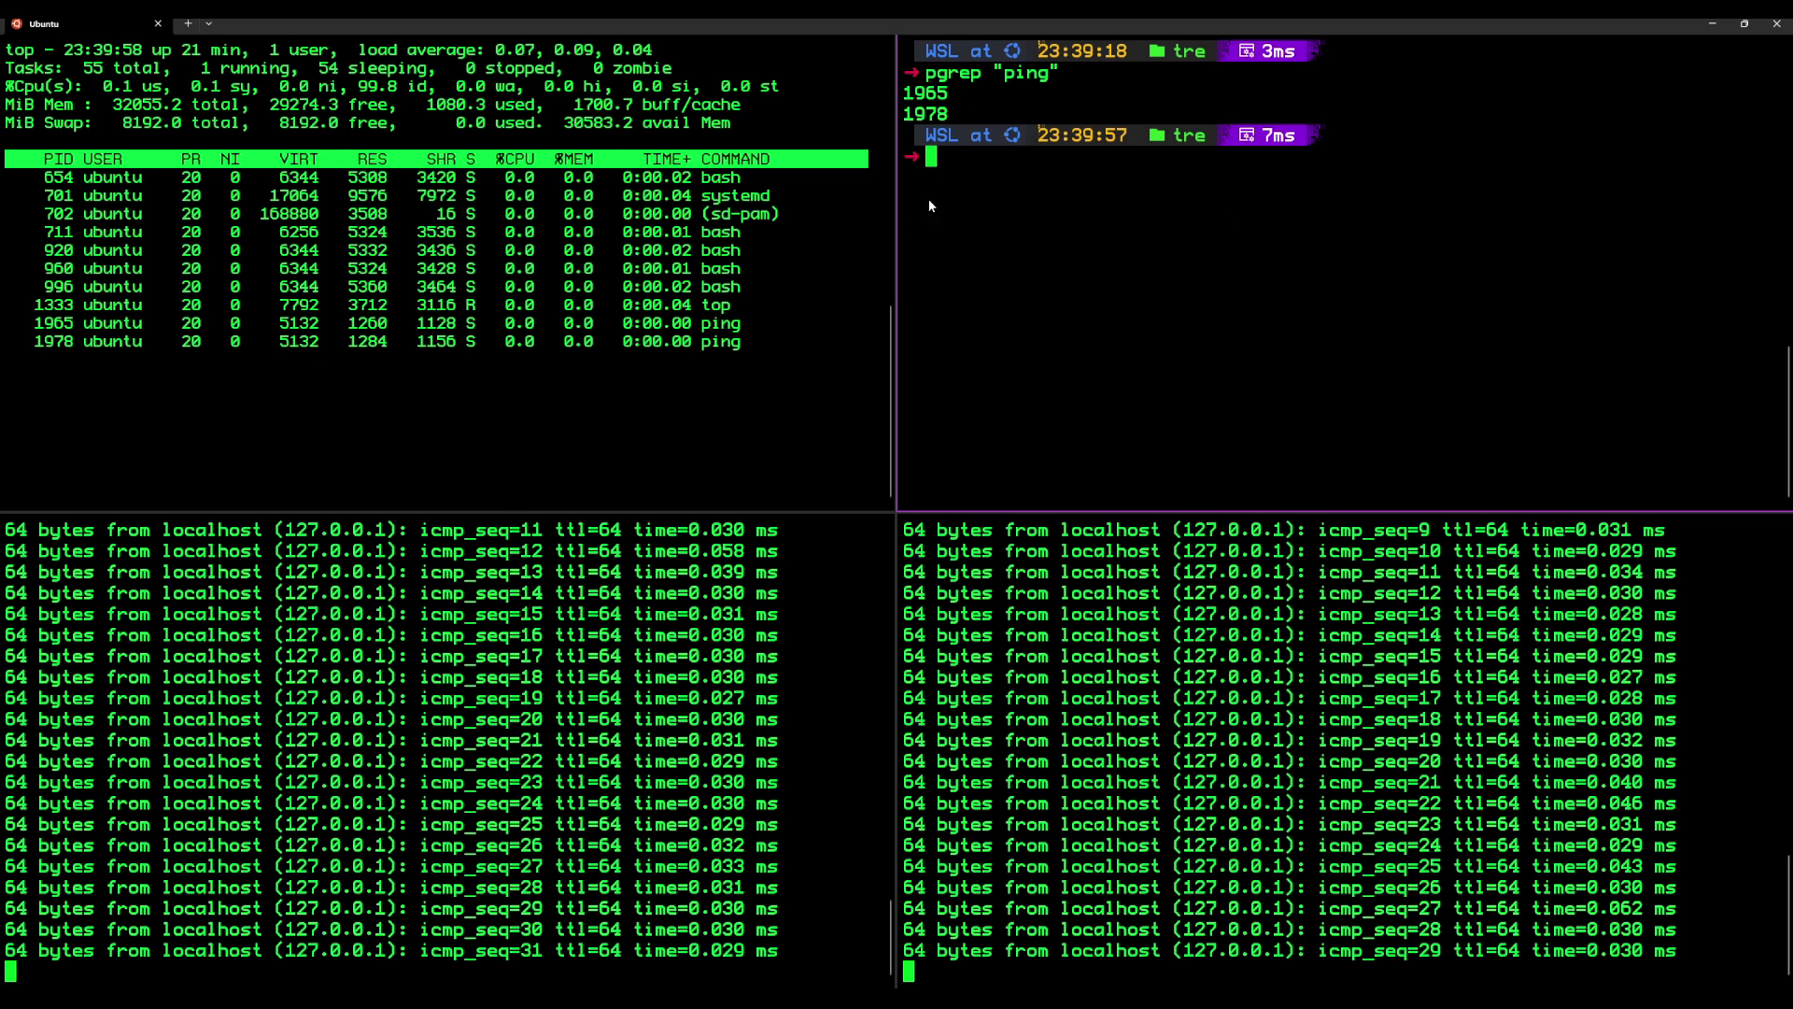
# Step: End both pings with pkill "ping" and clear the leftover ping output
pyautogui.click(41, 354)
pyautogui.click(1025, 284)
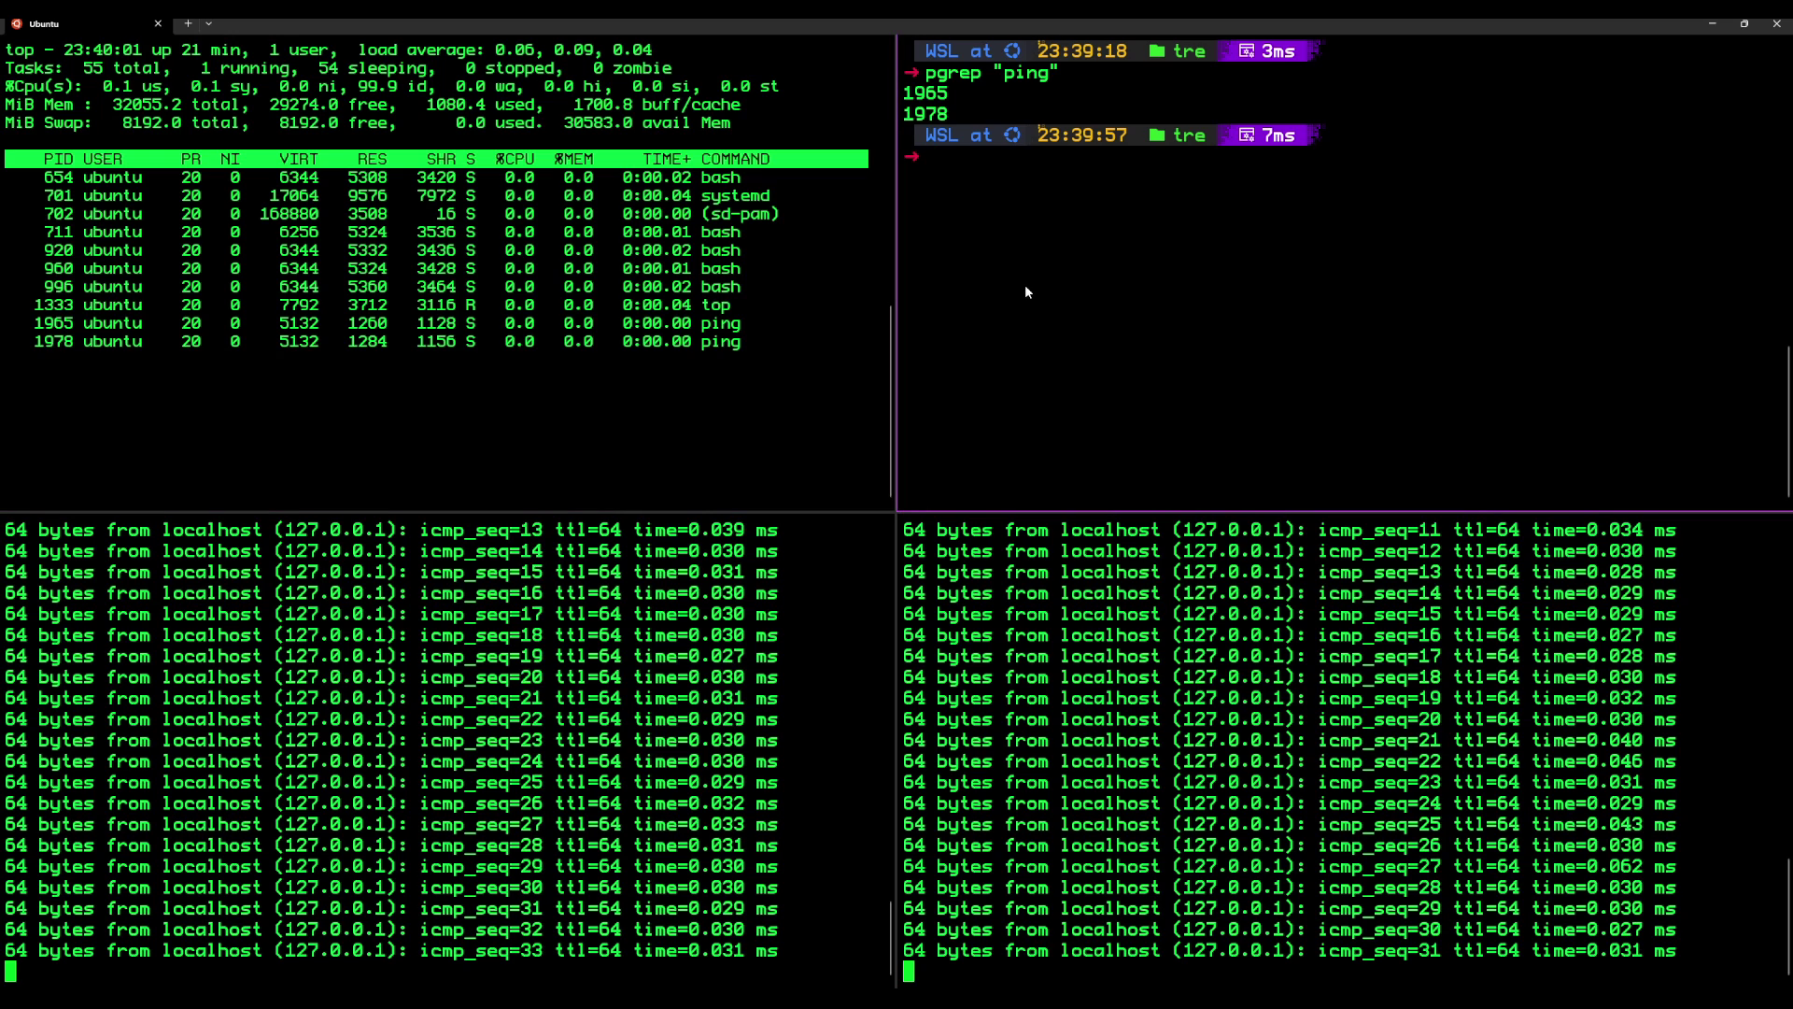
pyautogui.write('pkill ')
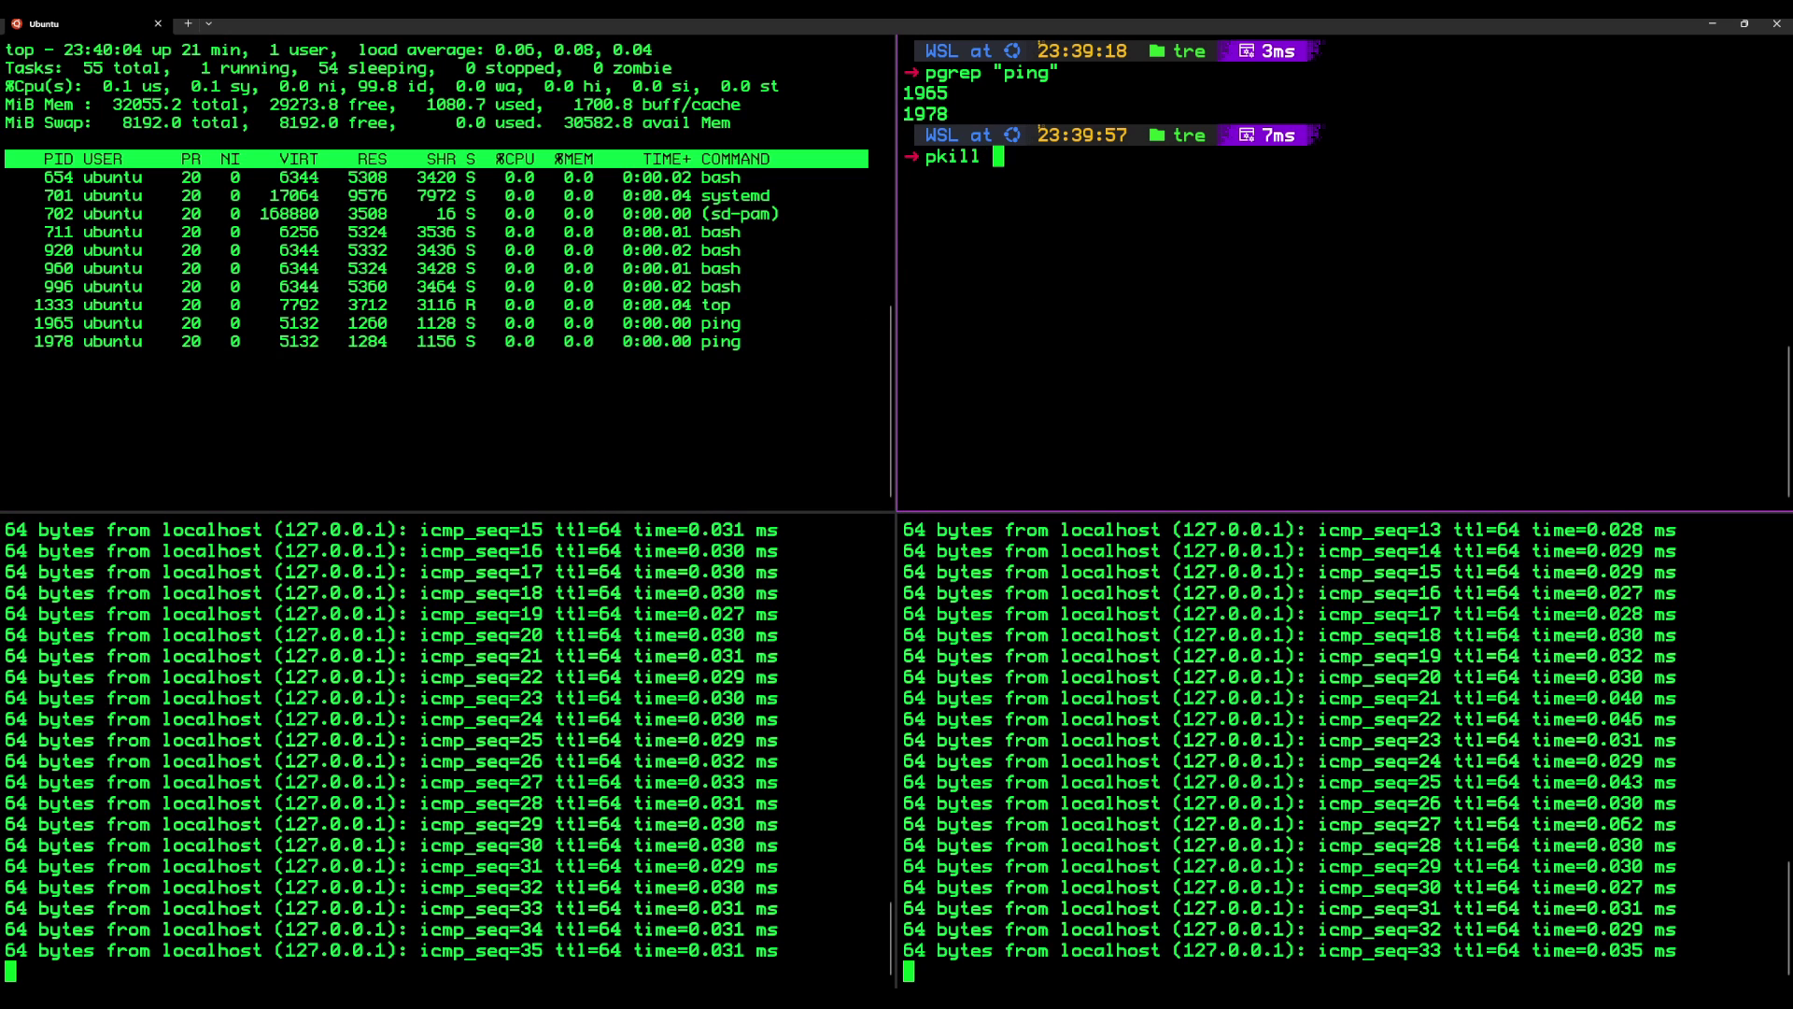
pyautogui.write('"ping"')
pyautogui.press('Return')
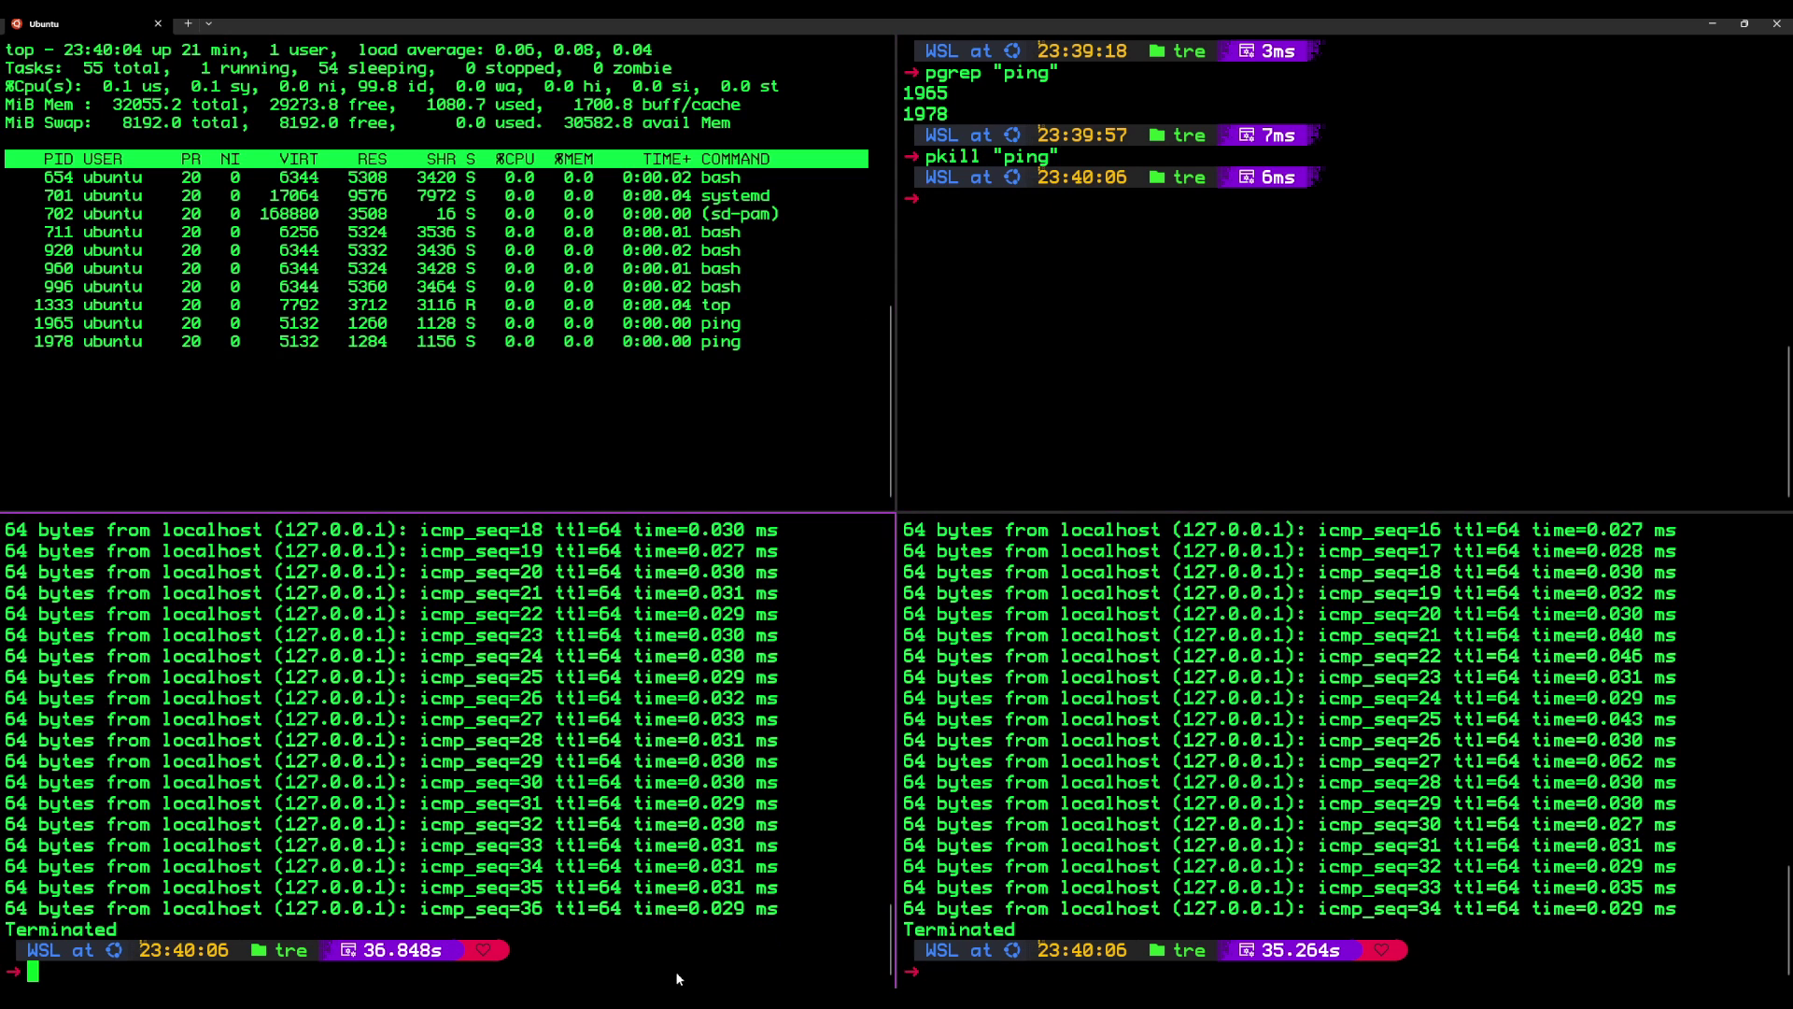
pyautogui.click(1054, 825)
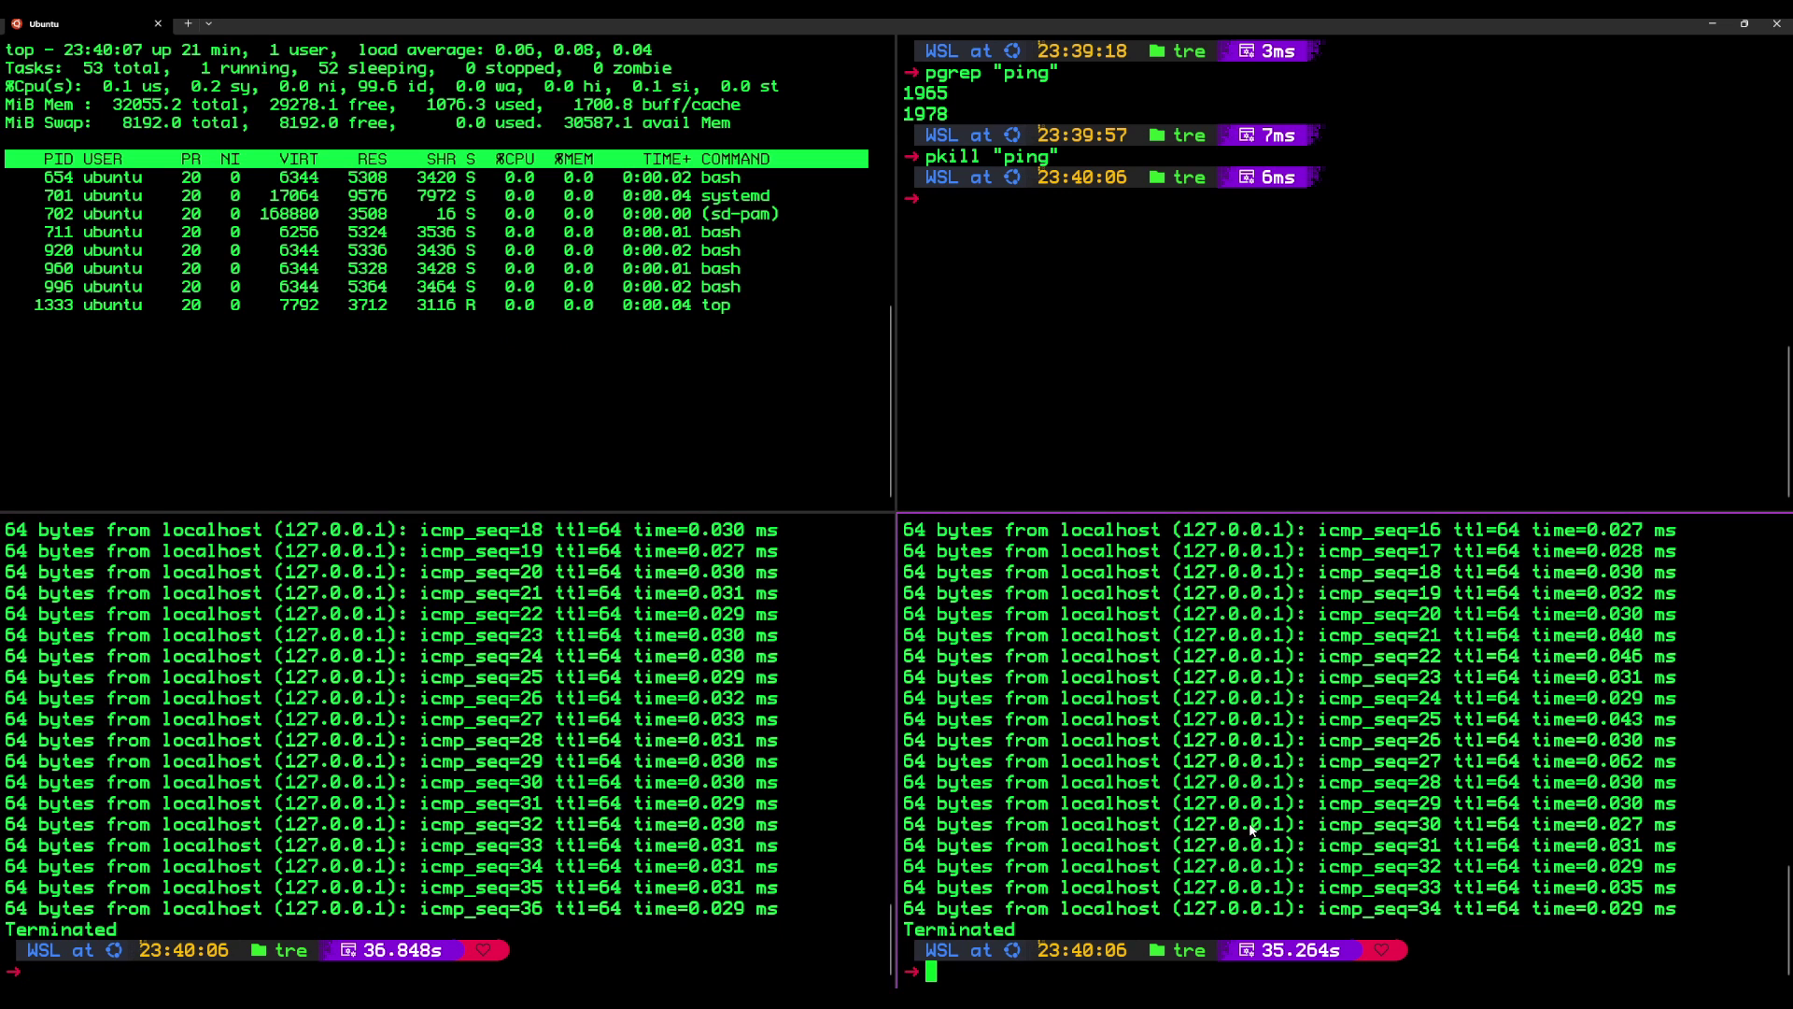
pyautogui.hotkey('ctrl', 'l')
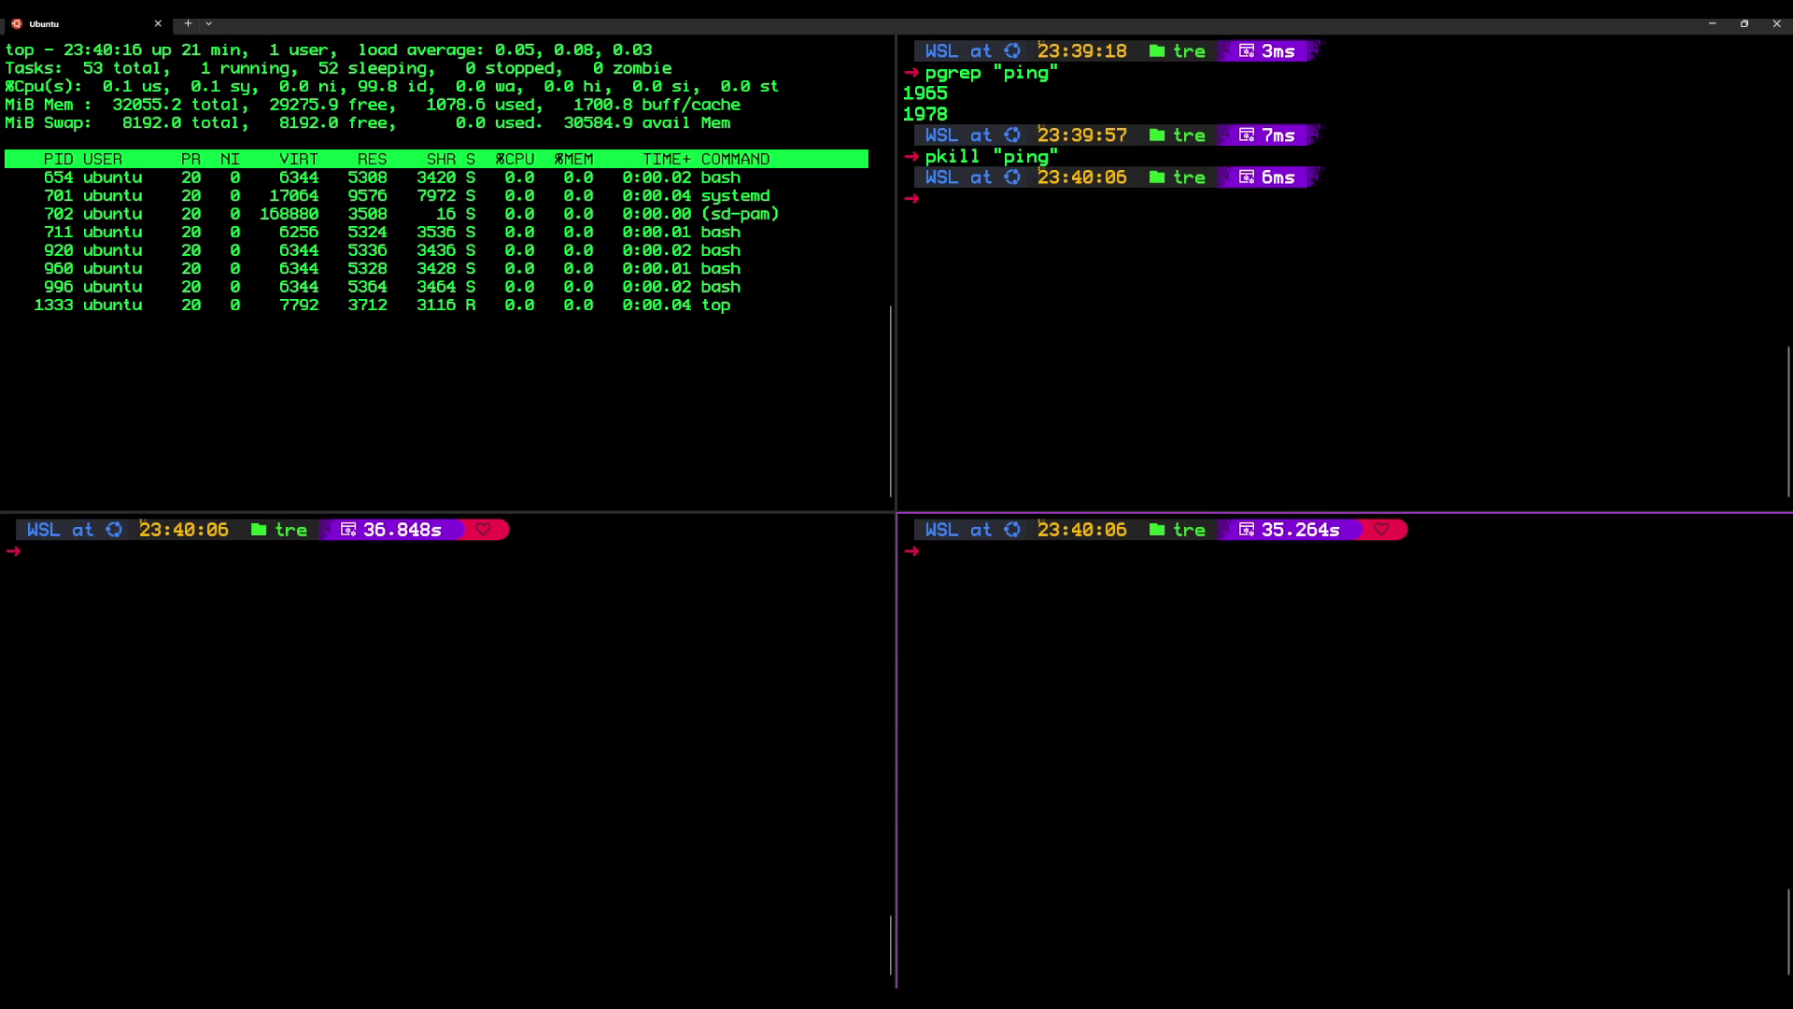
pyautogui.write('while ')
pyautogui.write('true; do e')
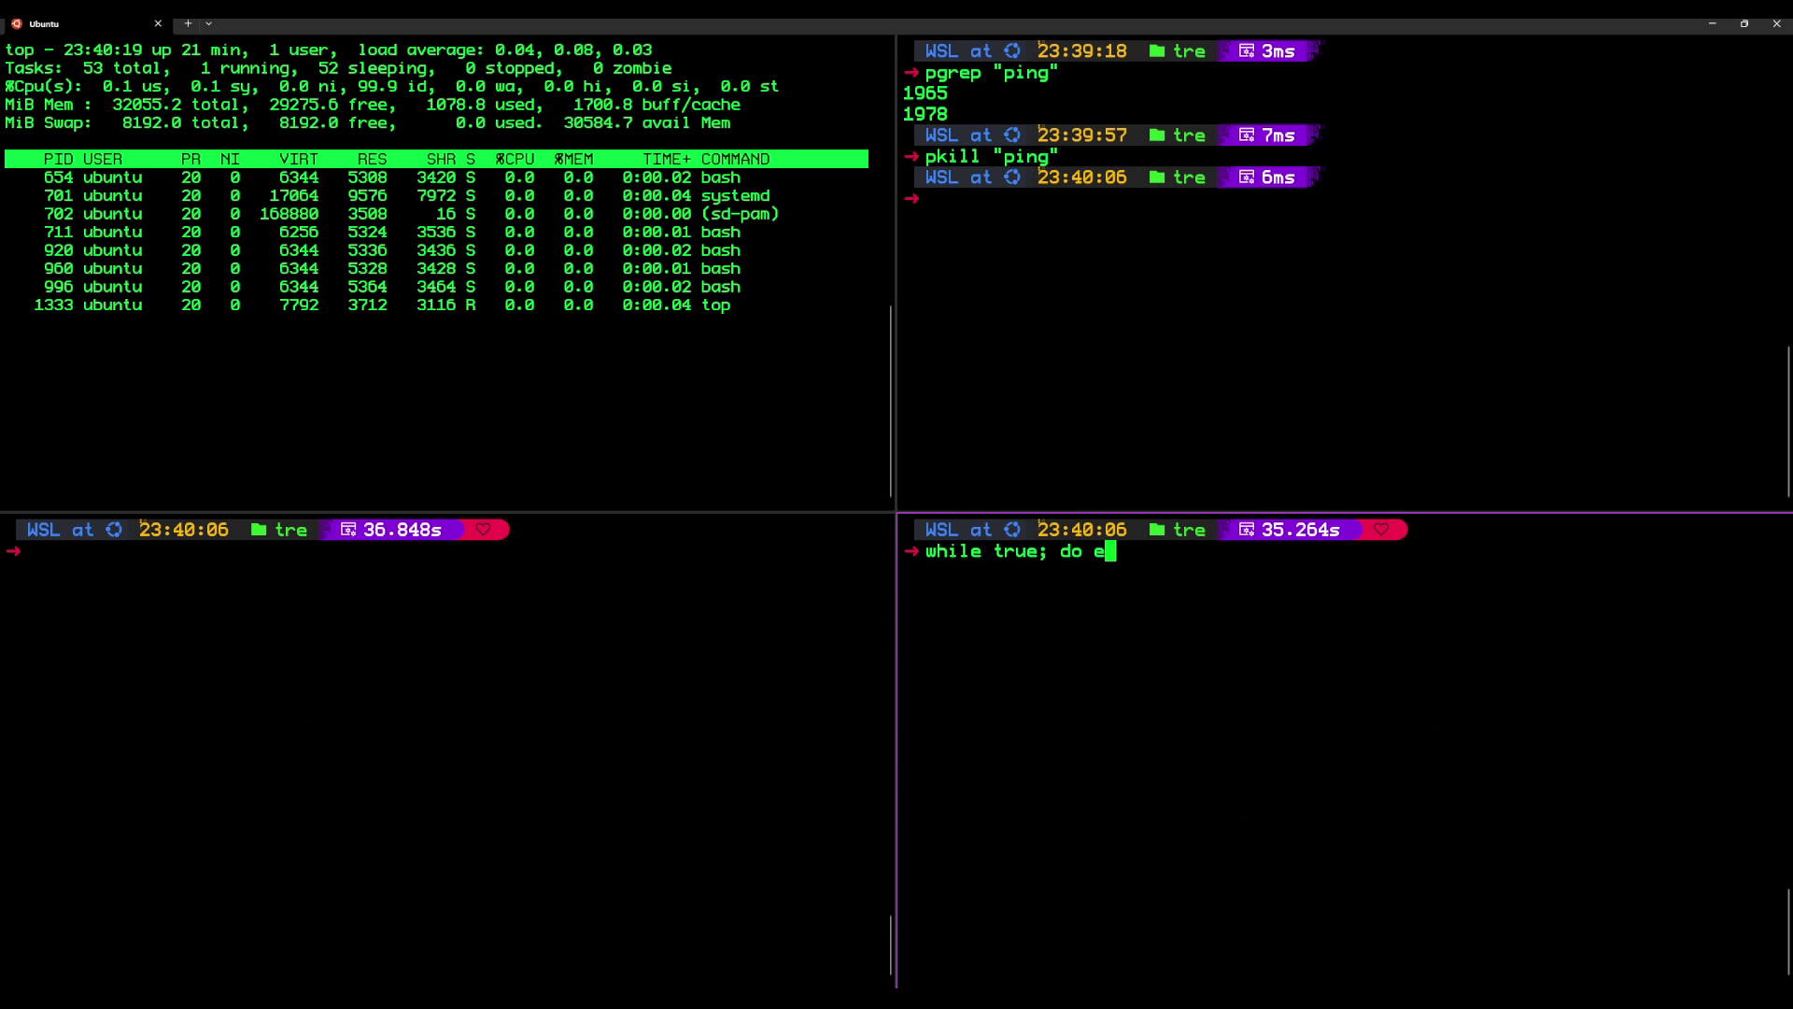
pyautogui.write('cho hello world;')
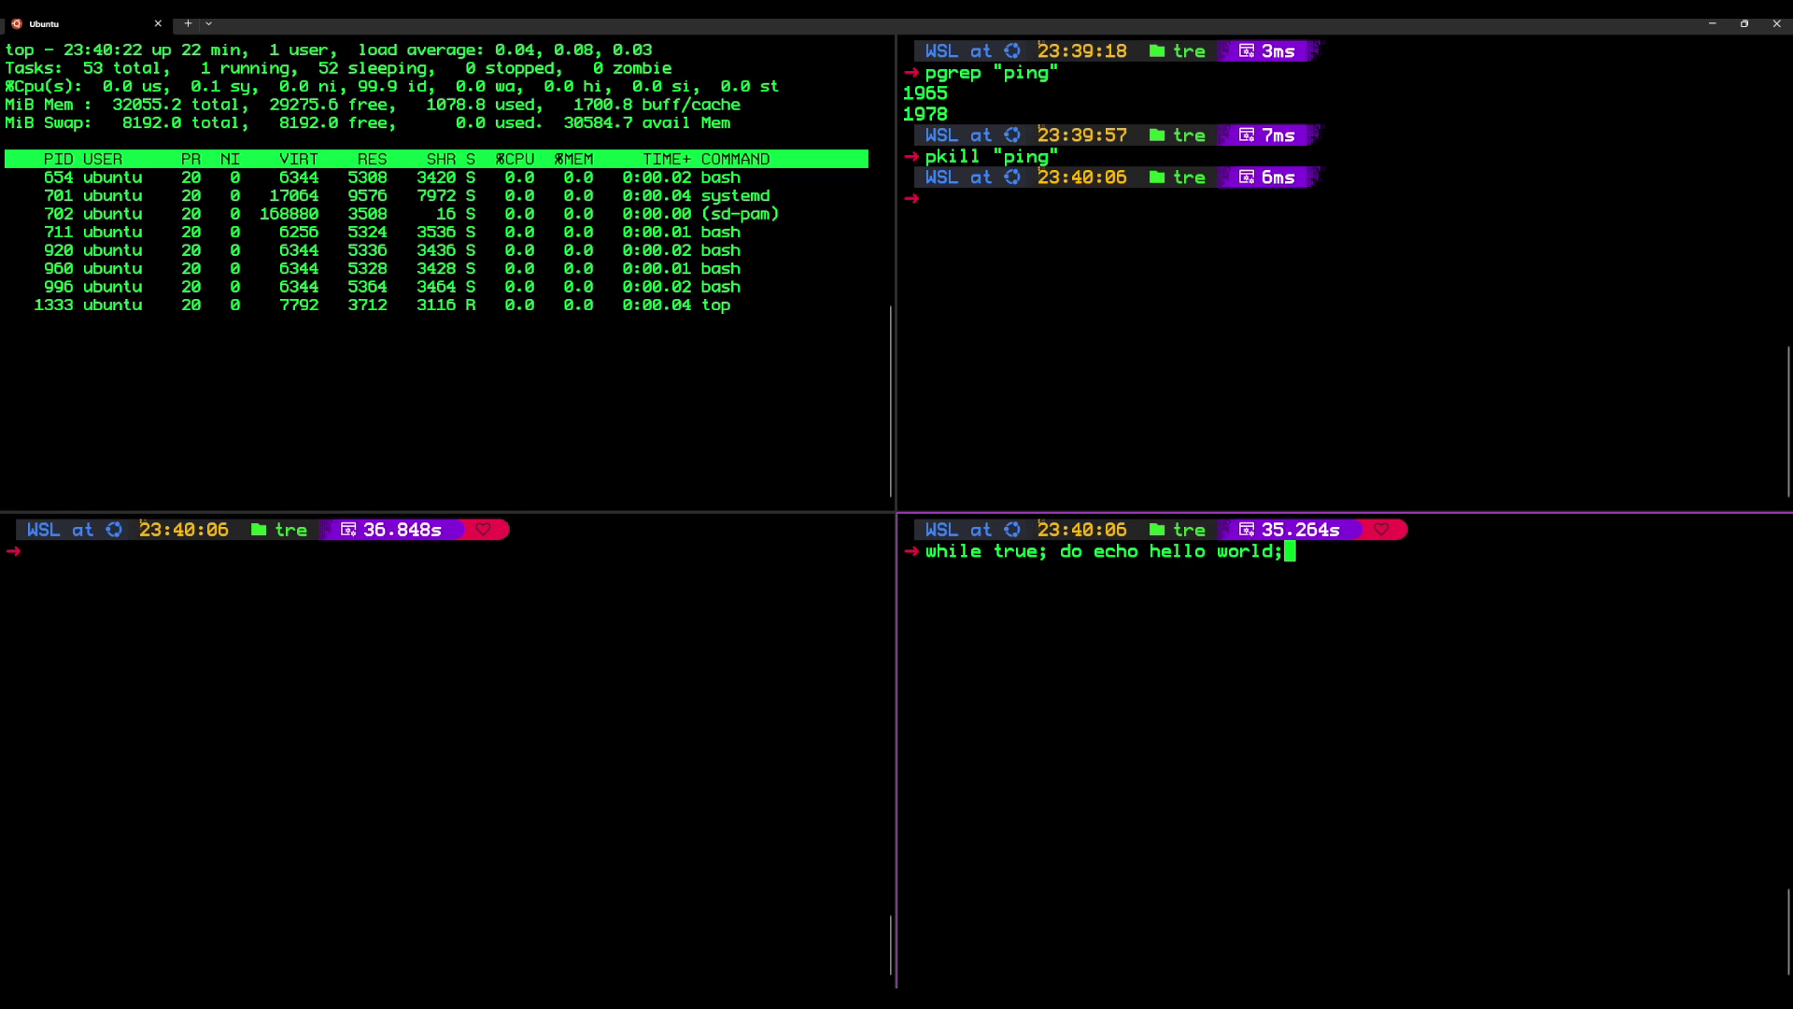
pyautogui.write(' done')
# Step: Run 'while true; do echo hello world; done', interrupt it, clear the pane, and recall it
pyautogui.press('Return')
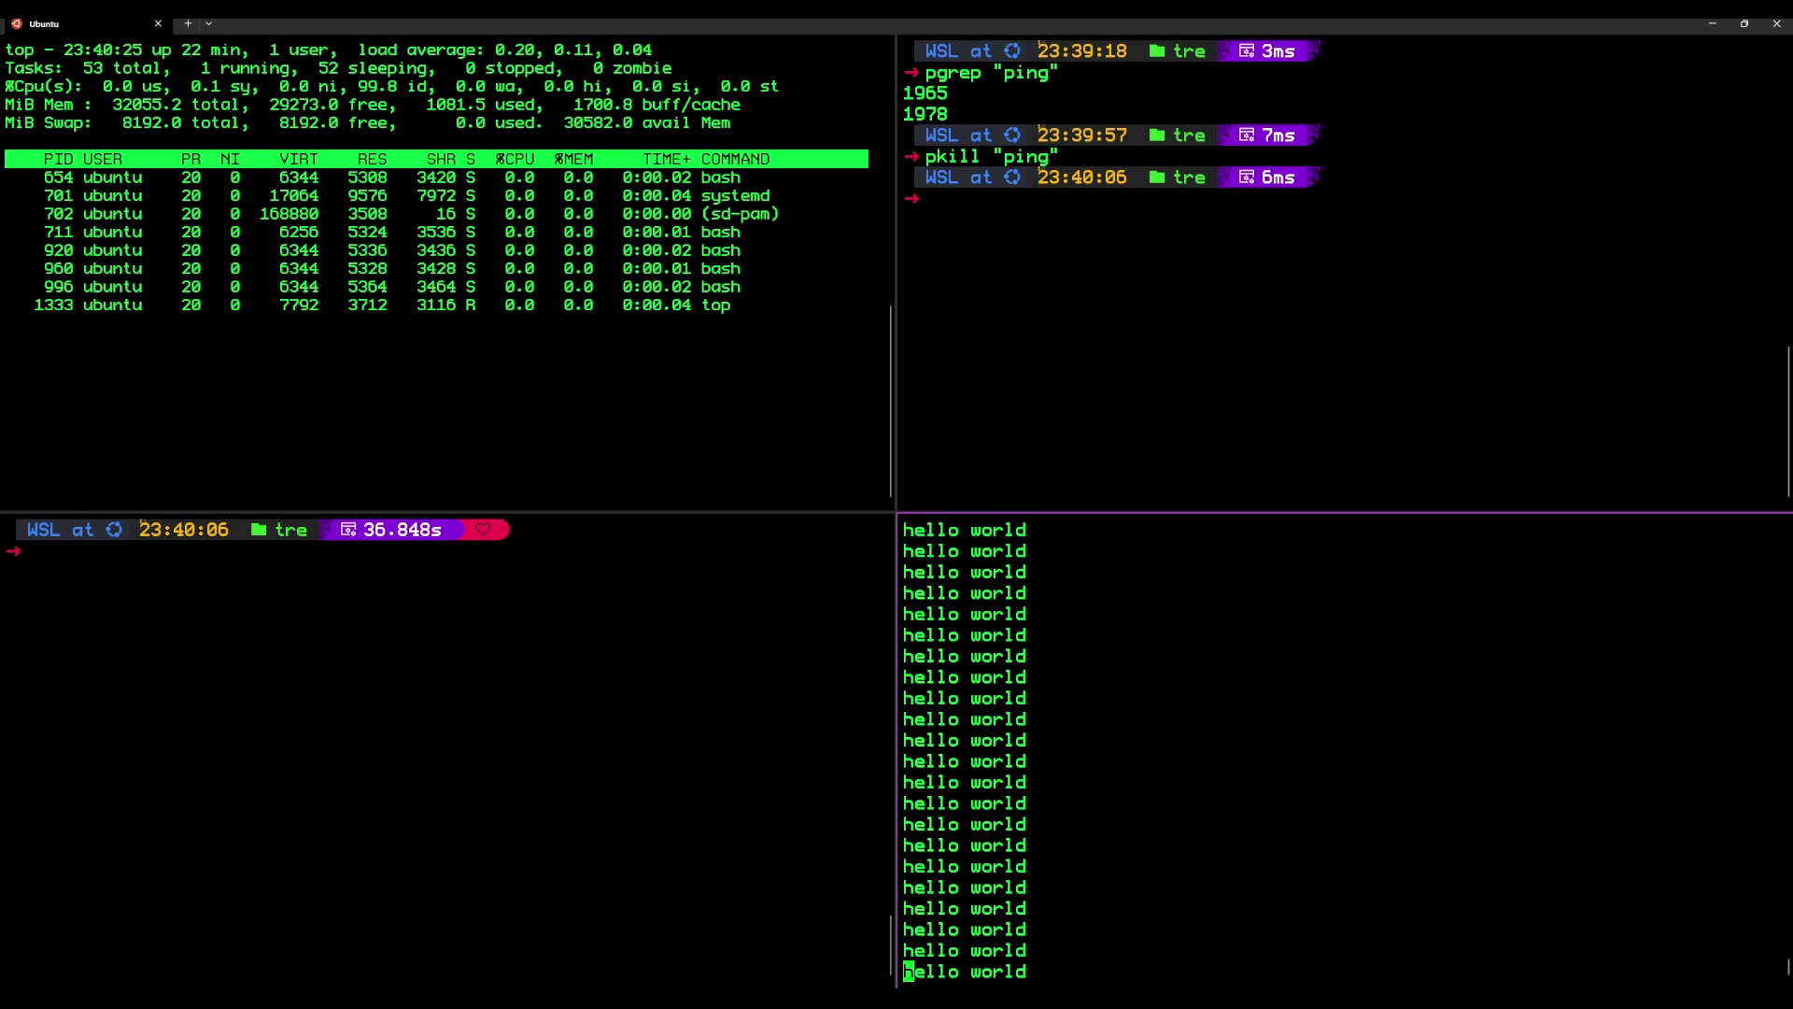
pyautogui.click(397, 338)
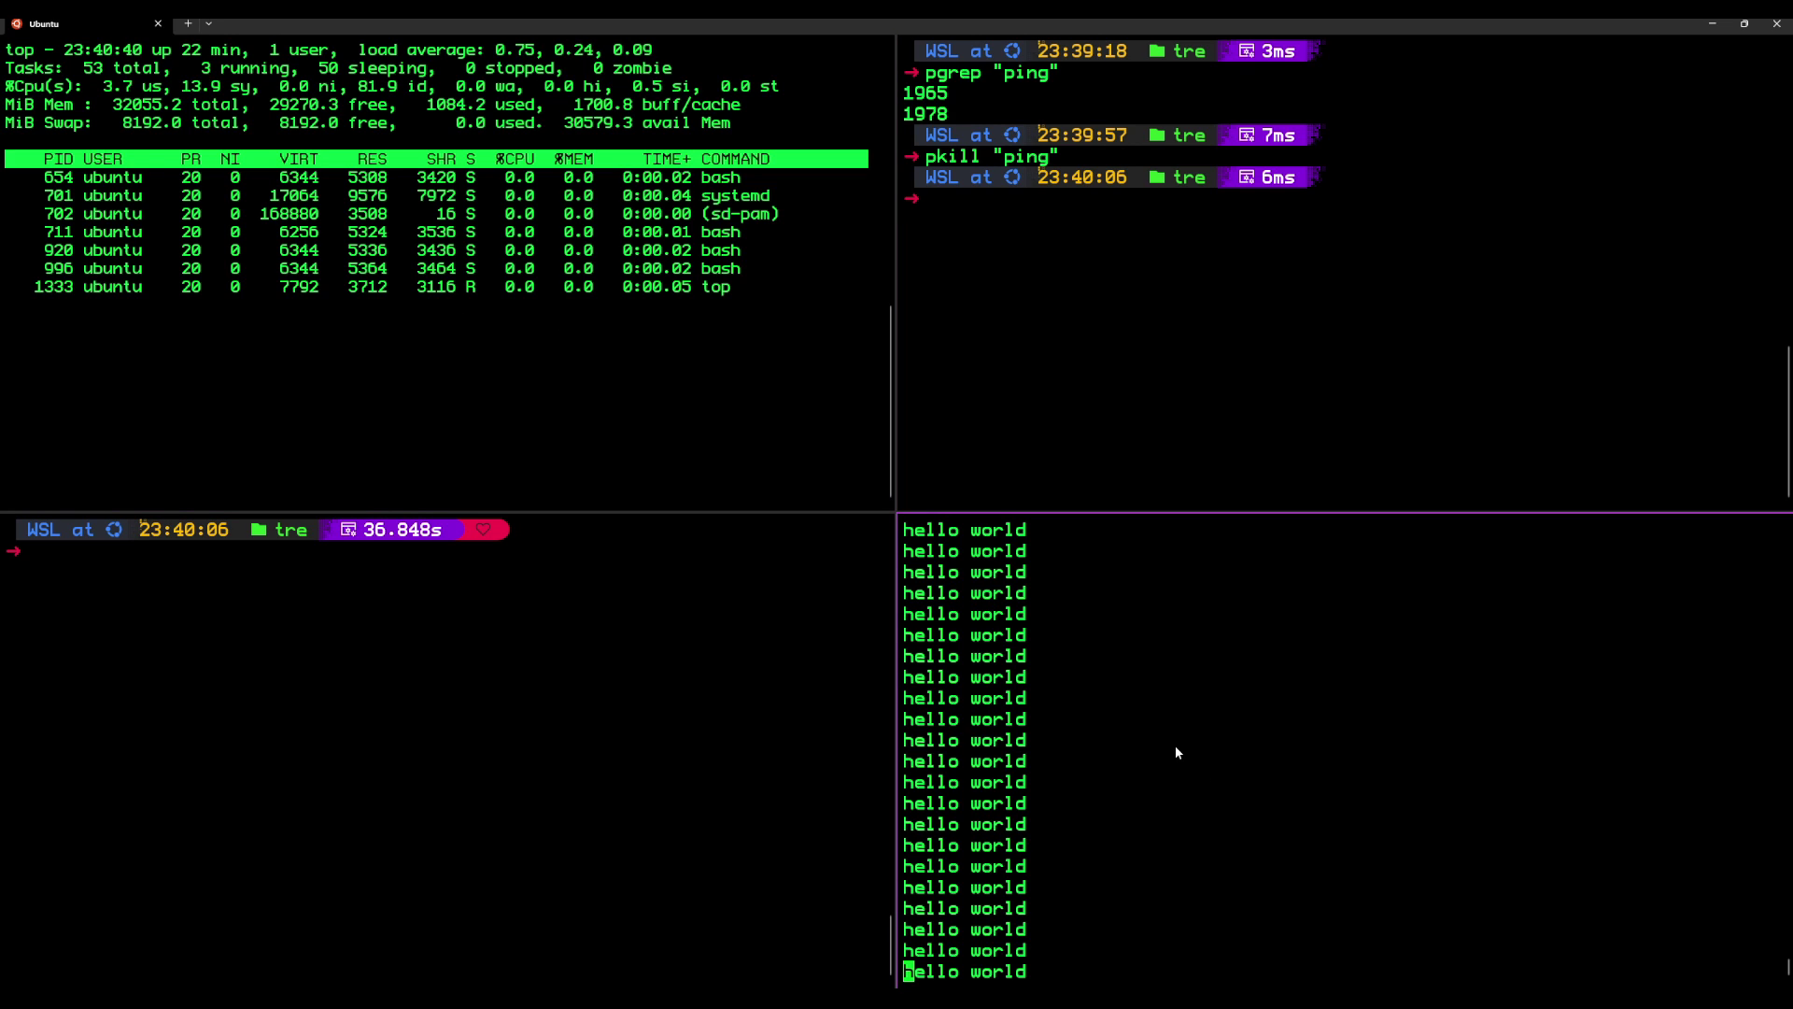
pyautogui.hotkey('ctrl', 'c')
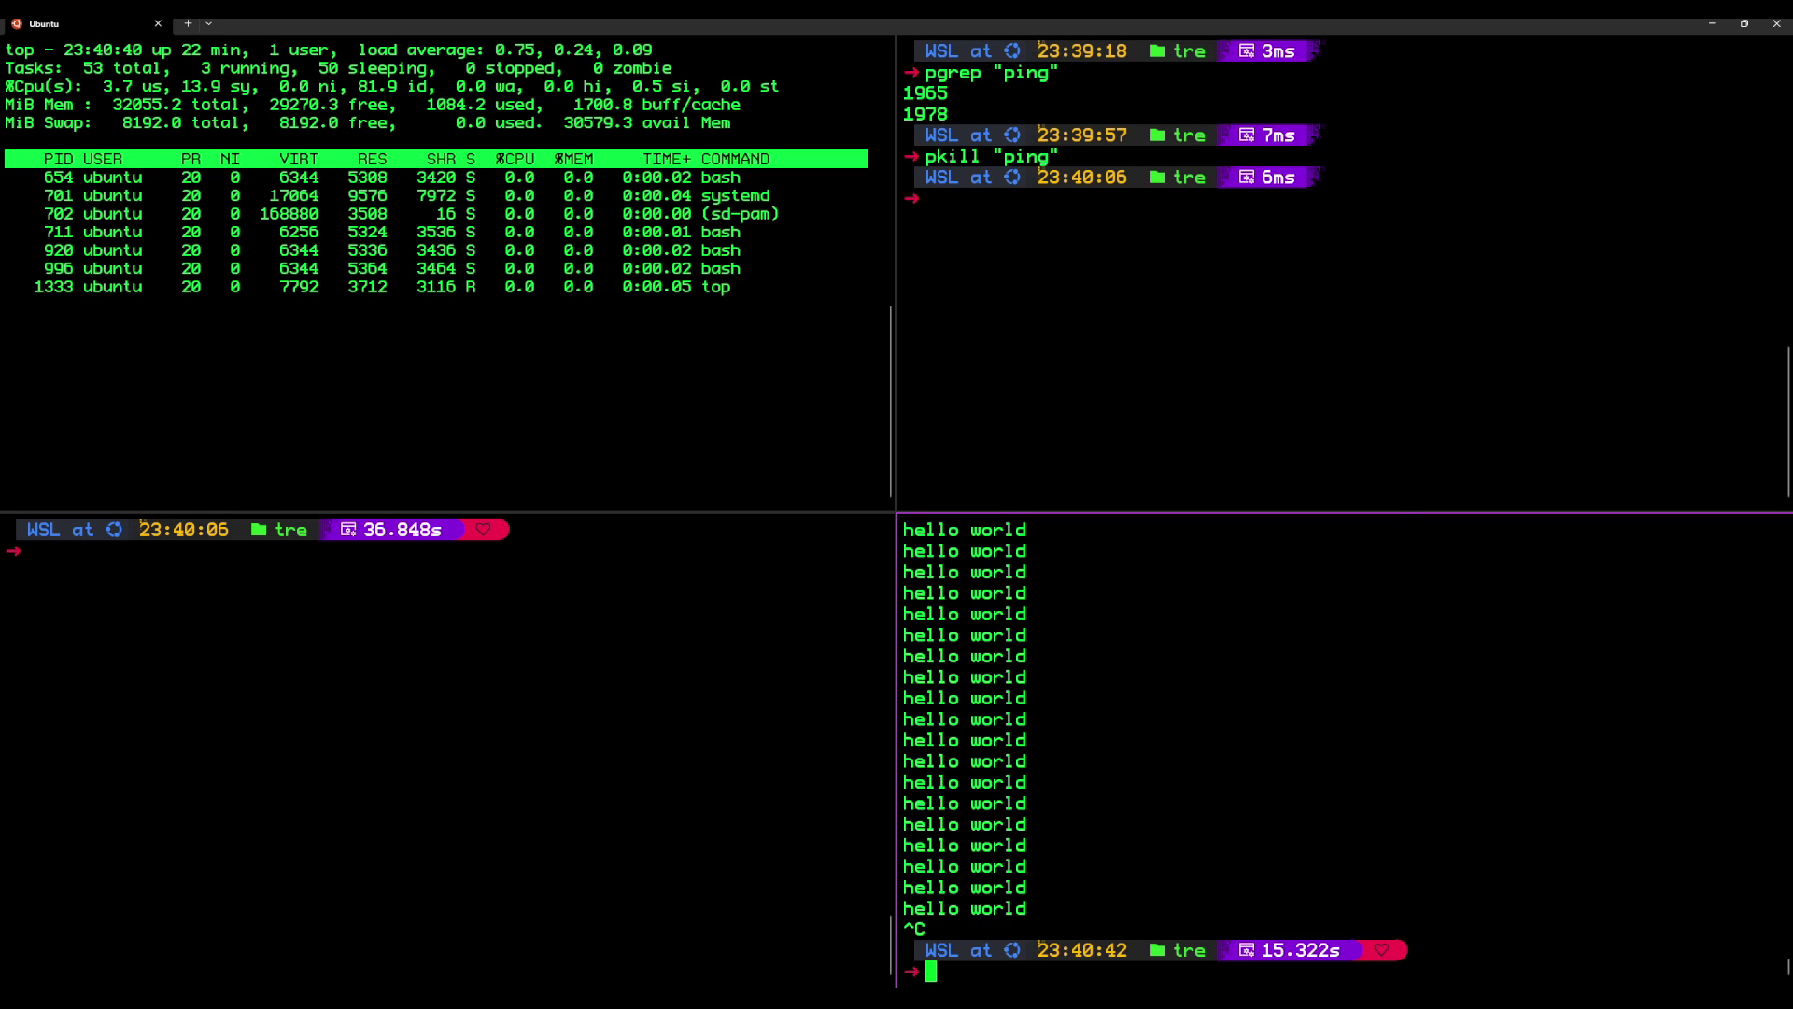
pyautogui.hotkey('ctrl', 'l')
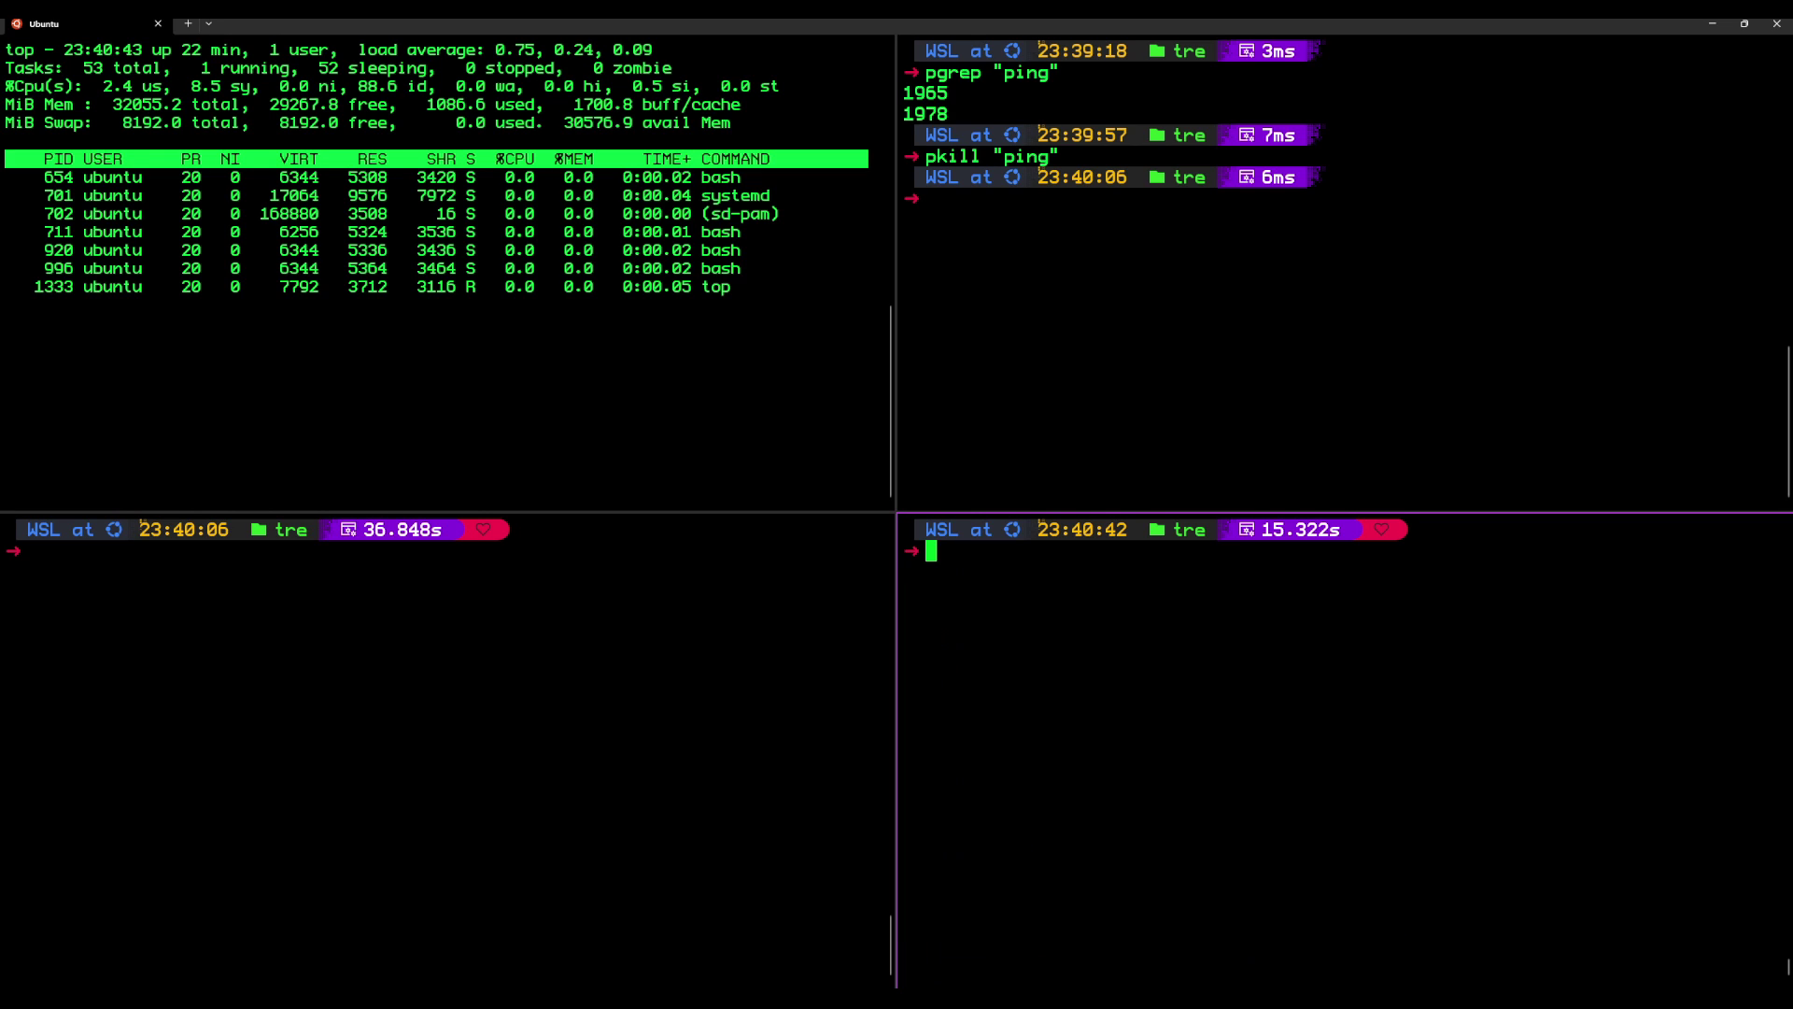
pyautogui.press('Up')
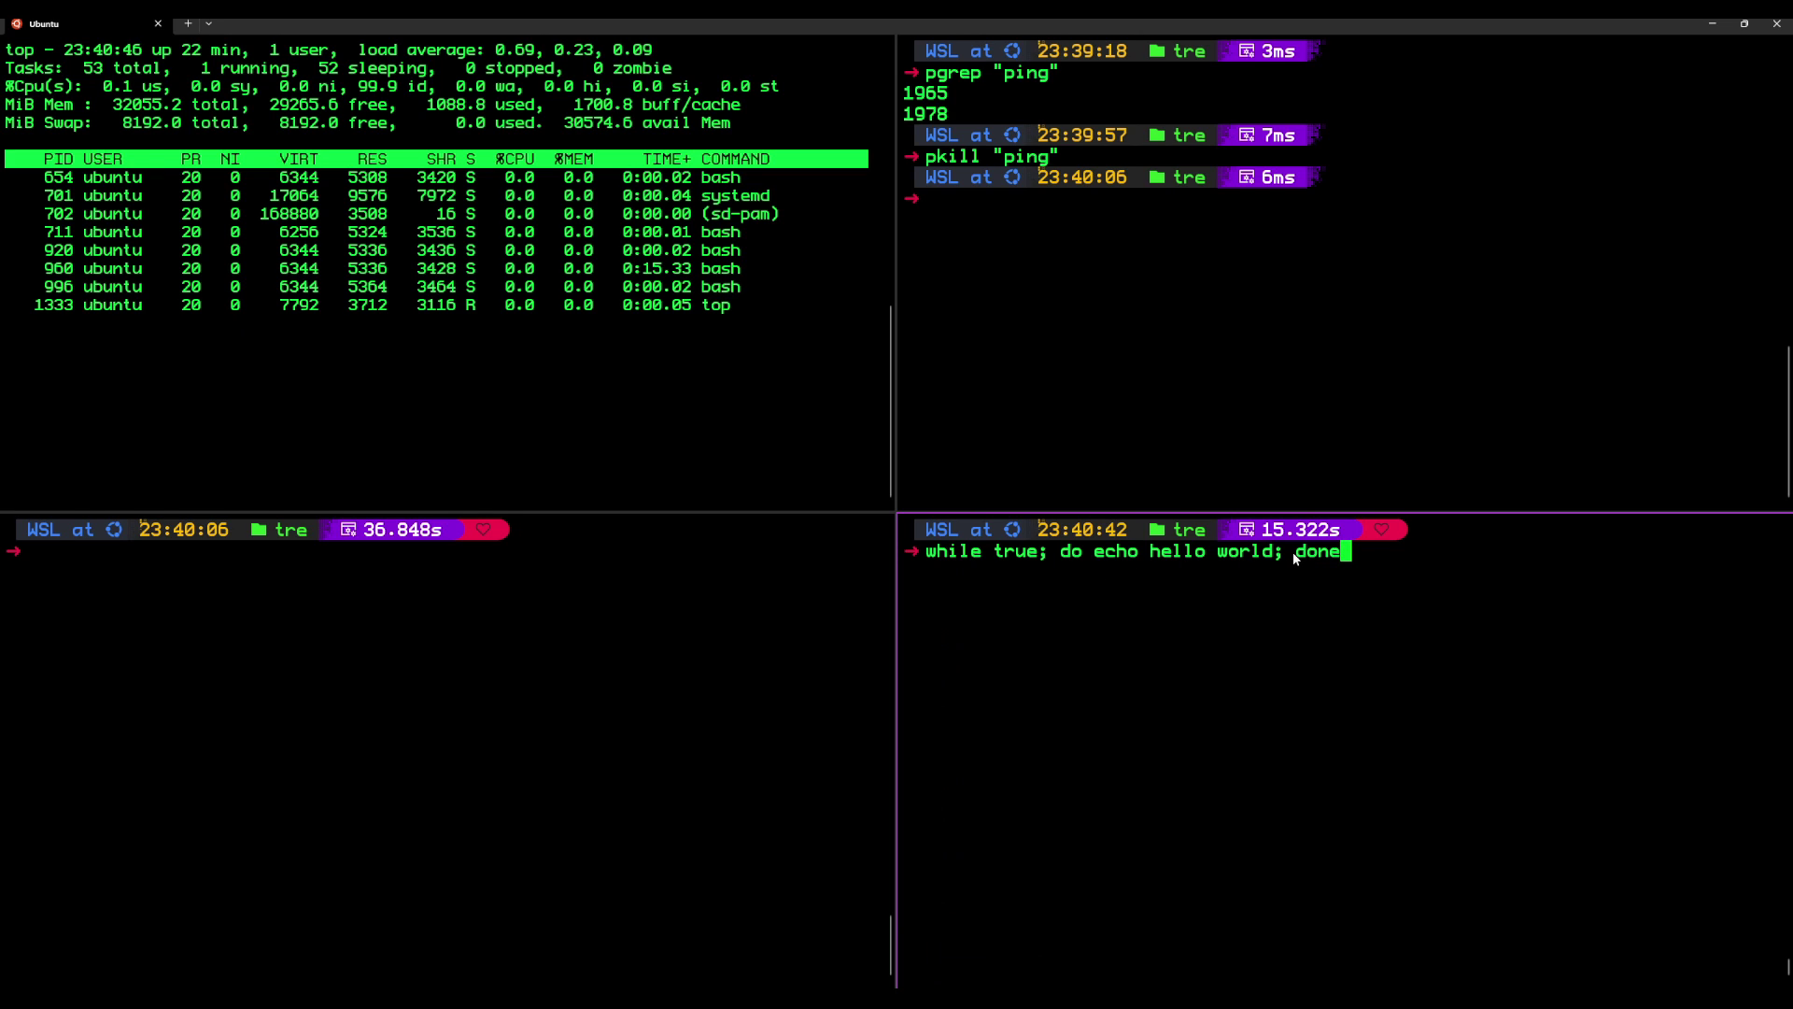
# Step: Add sleep 1 to the hello world loop and run it while watching top
pyautogui.press('Left')
pyautogui.write(';')
pyautogui.press('BackSpace')
pyautogui.press('BackSpace')
pyautogui.press('Right')
pyautogui.write('; sleep 1')
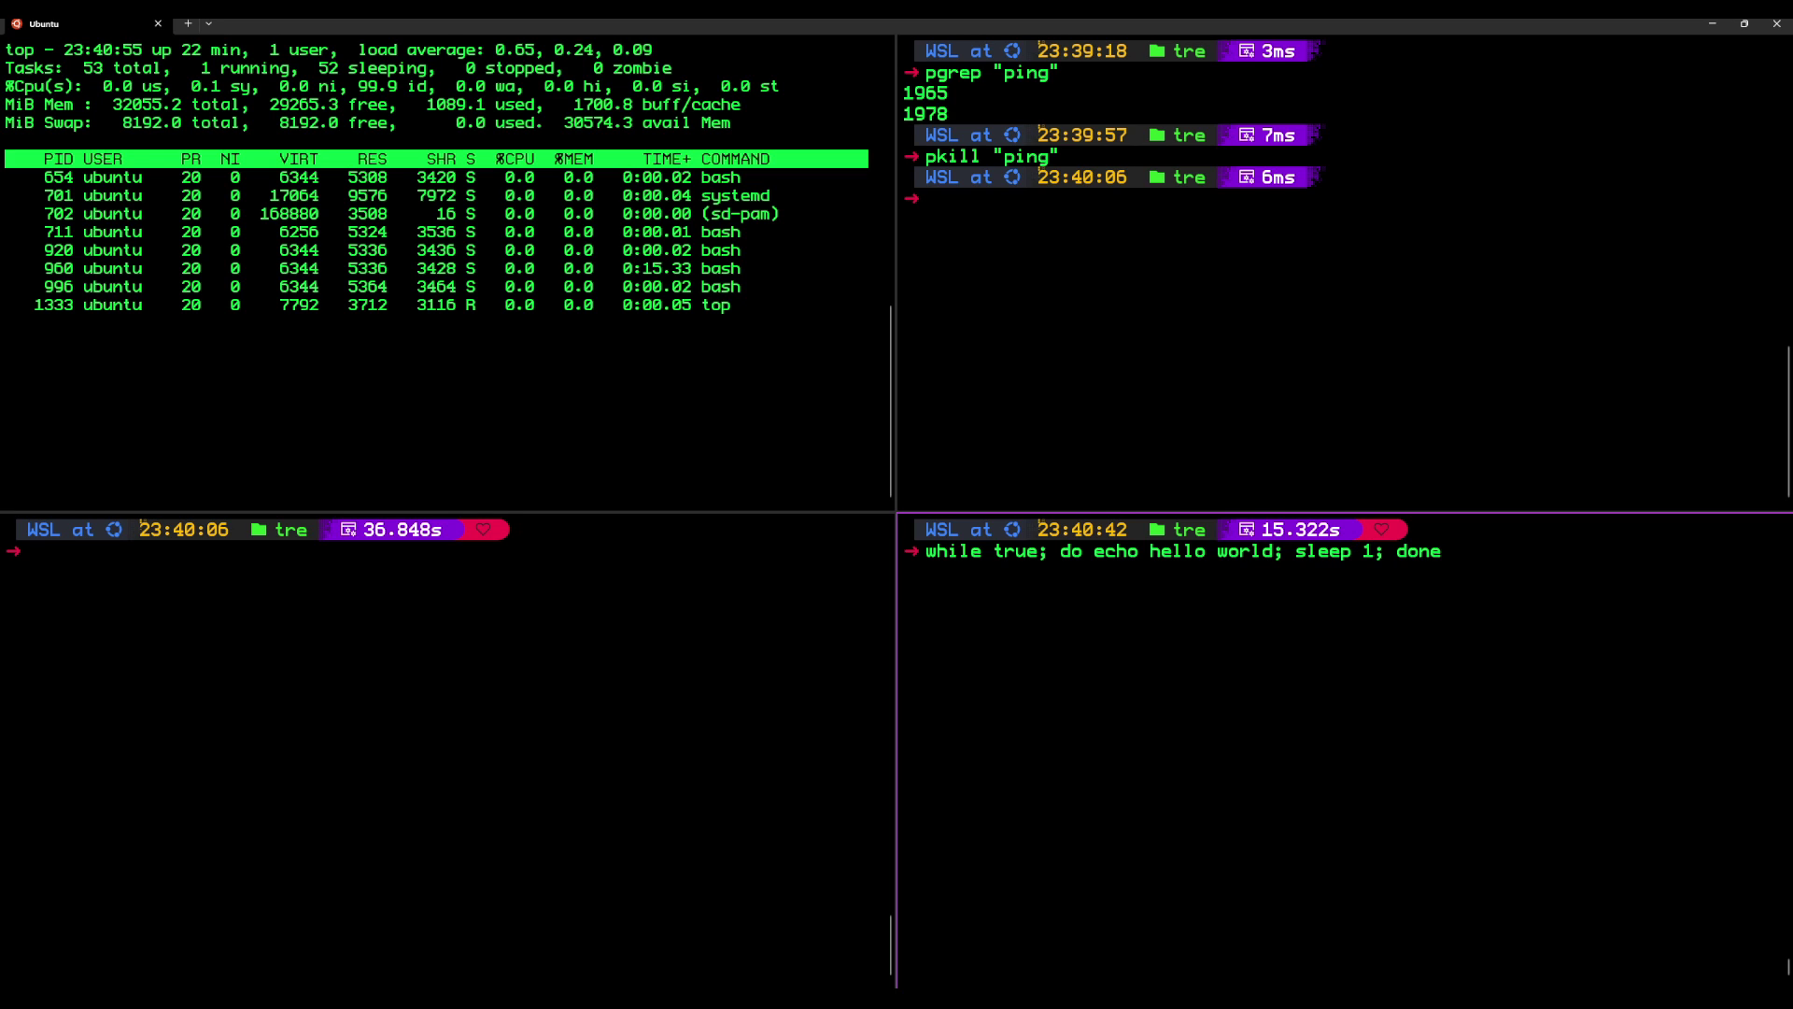
pyautogui.press('Return')
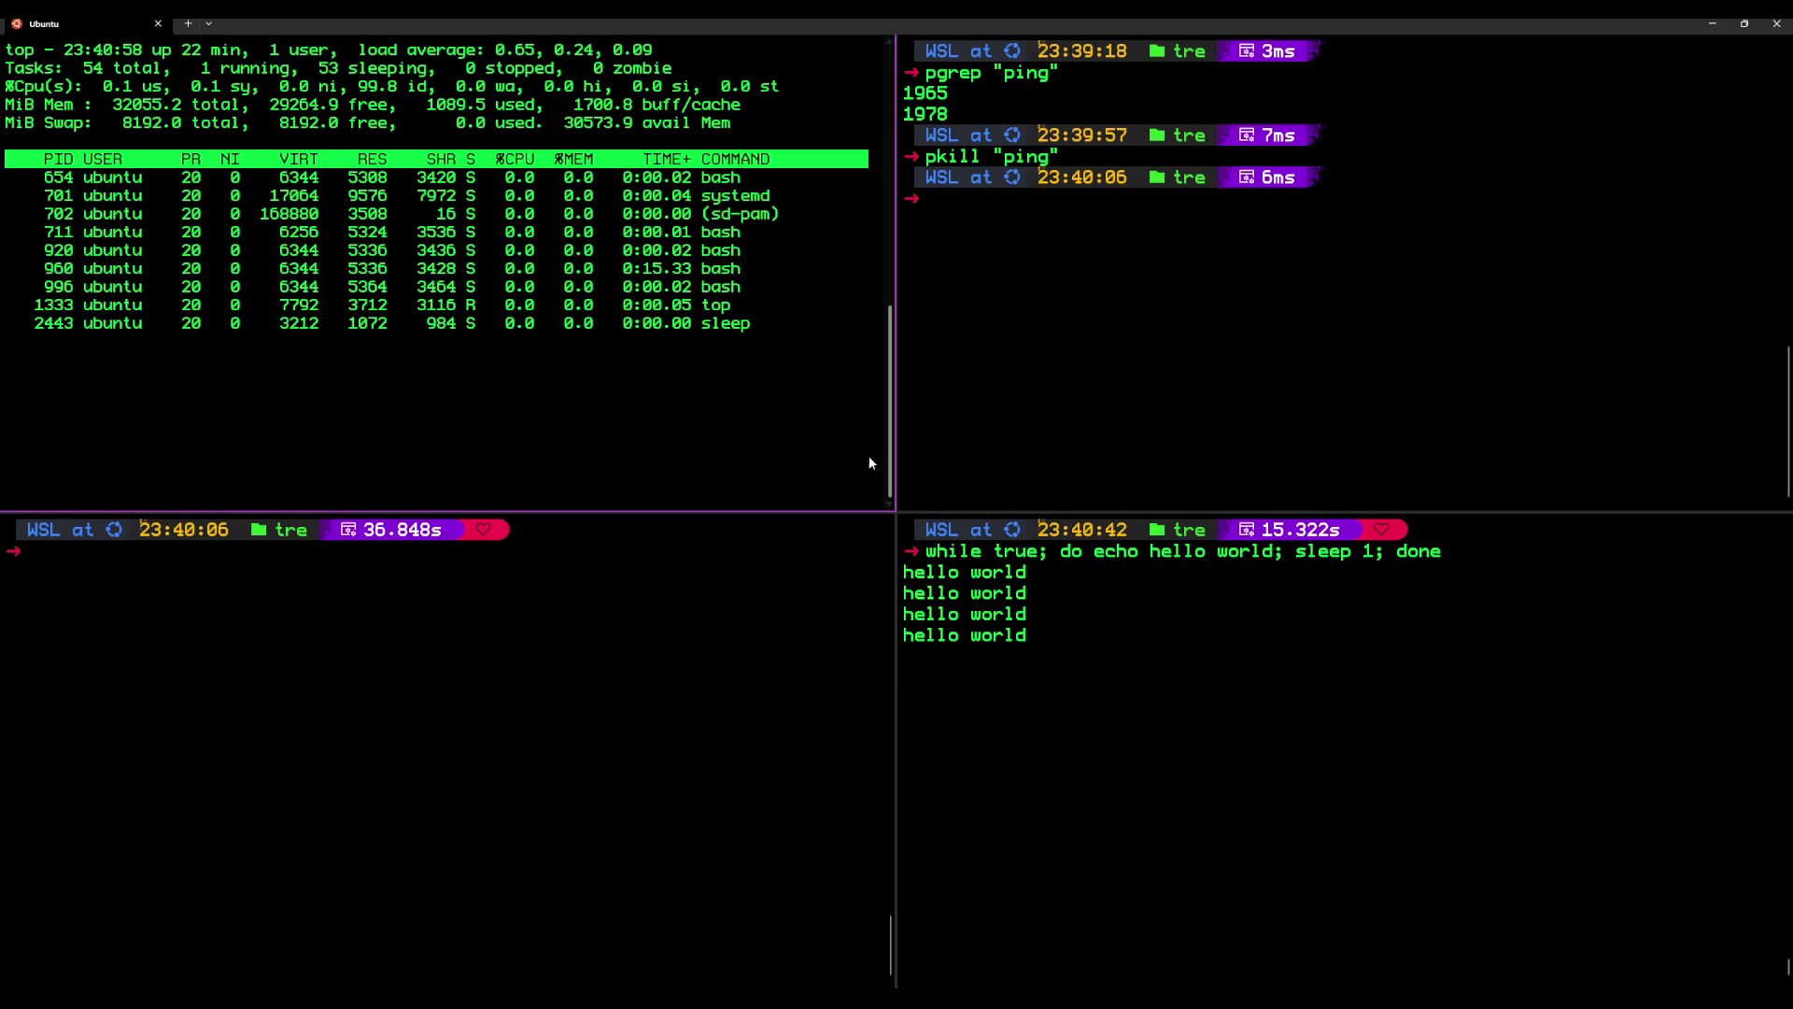
pyautogui.click(720, 331)
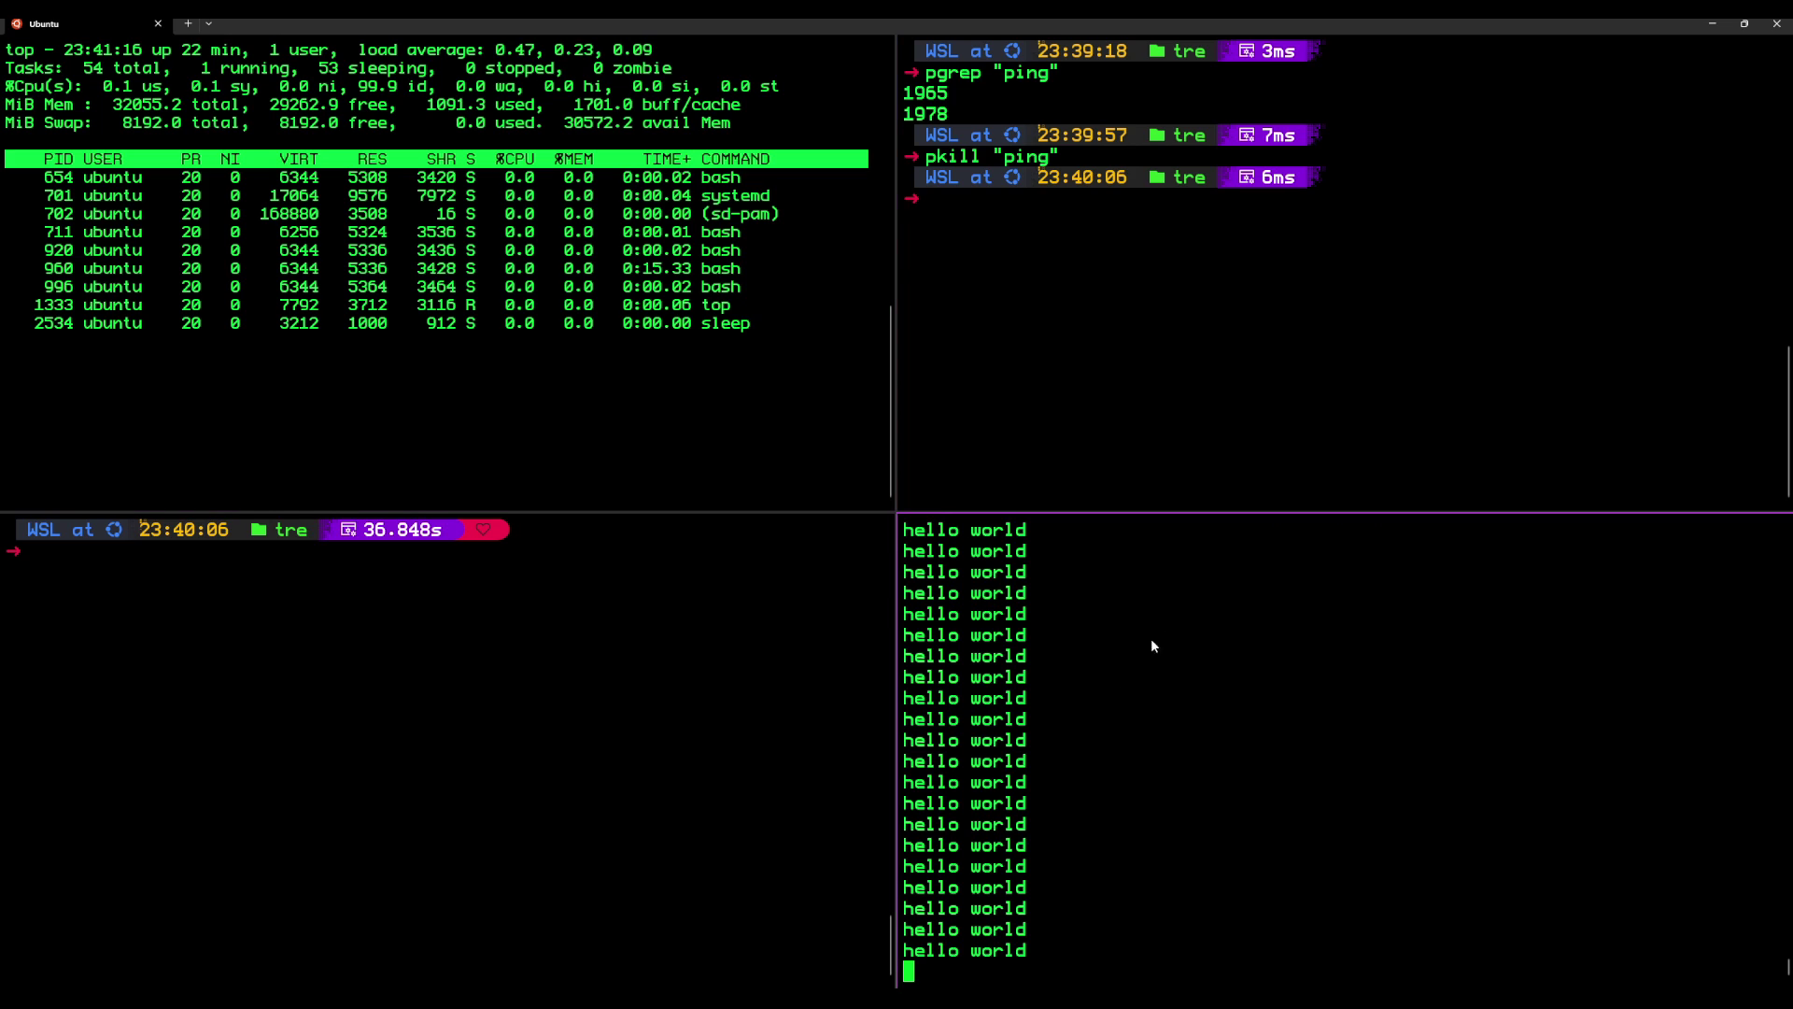
# Step: Try kill 2564 in the top-right pane, which reports no such process
pyautogui.click(836, 566)
pyautogui.click(1133, 303)
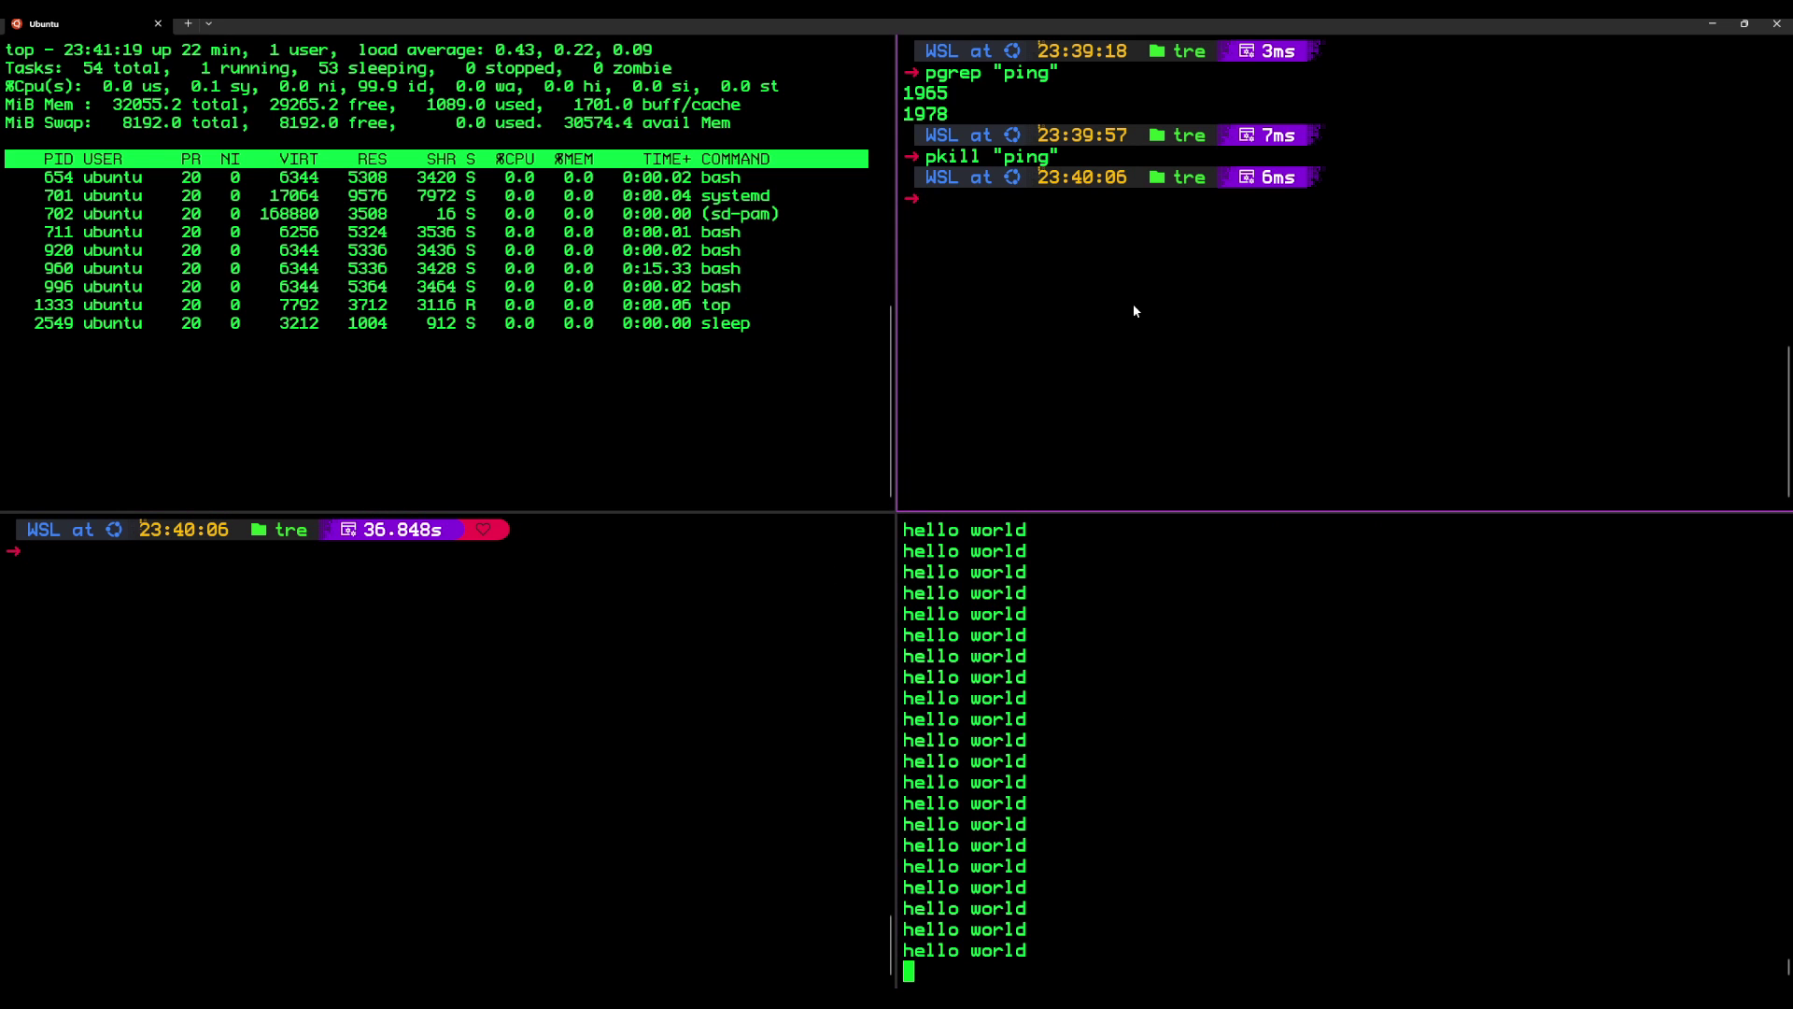
pyautogui.write('kill ')
pyautogui.write('2564')
pyautogui.press('Return')
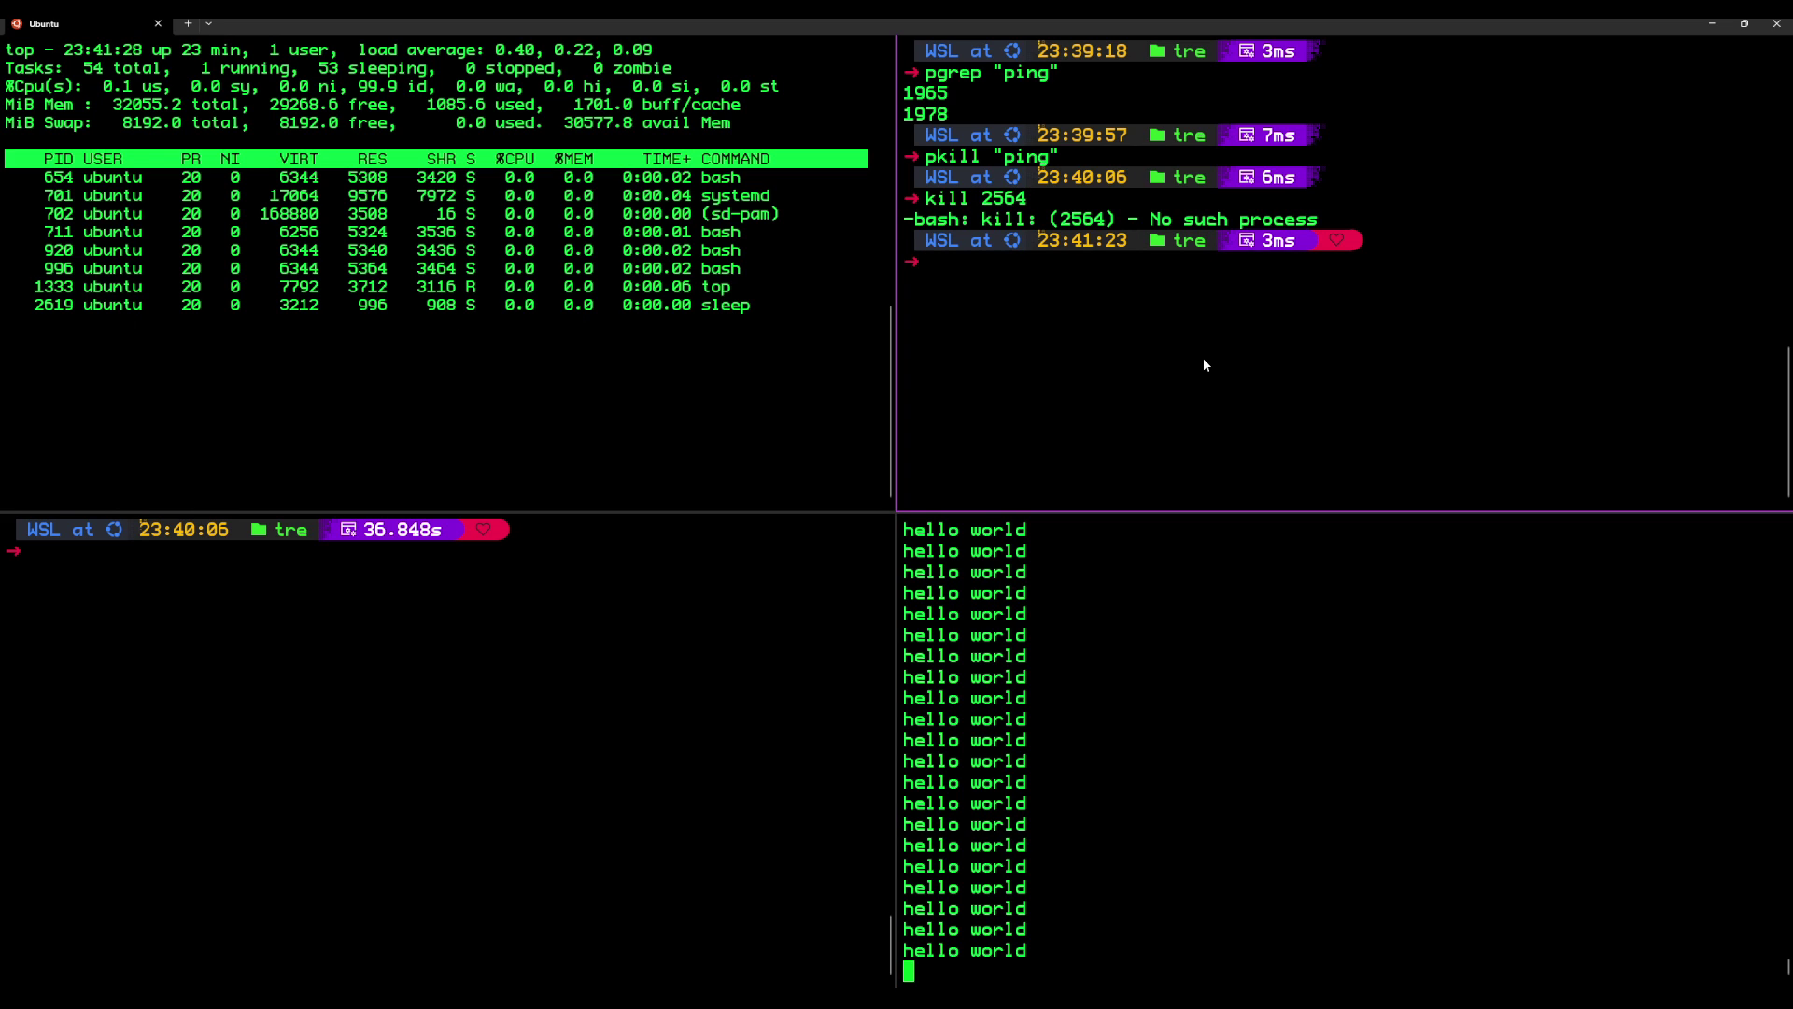
# Step: Interrupt the loop, clear its pane, recall the while-loop, and copy its text
pyautogui.click(26, 320)
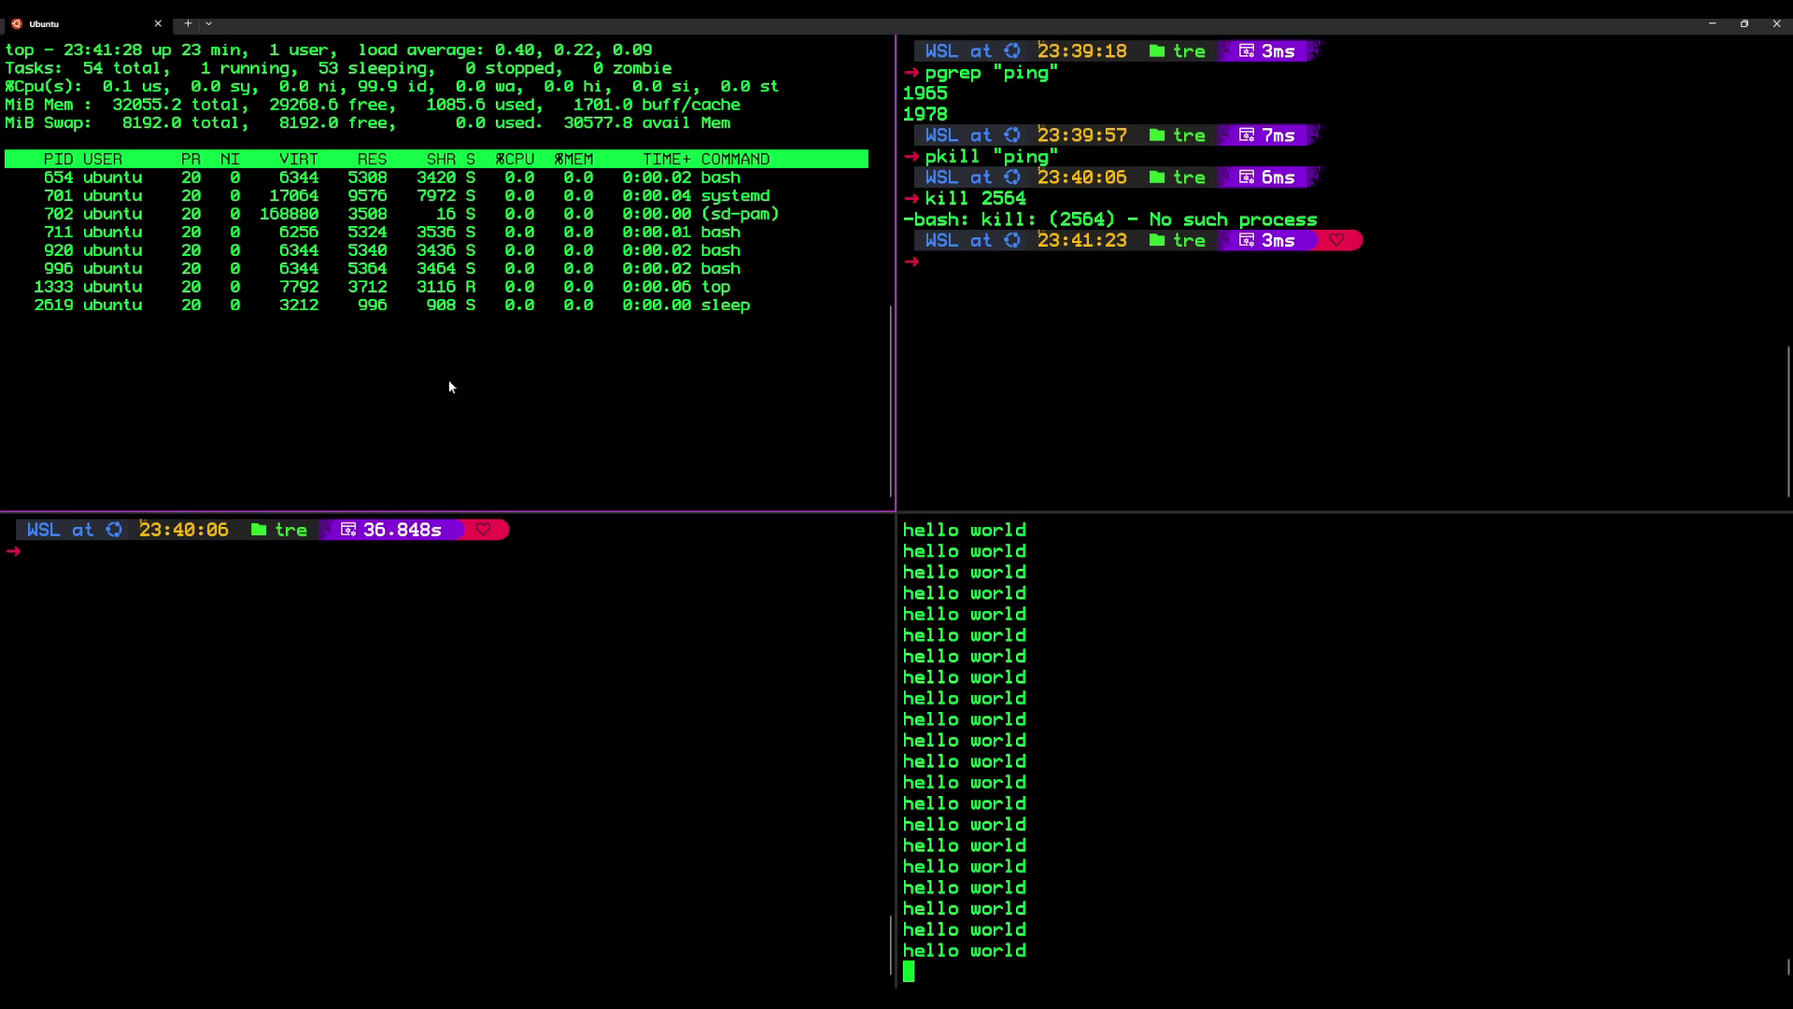
pyautogui.hotkey('ctrl', 'c')
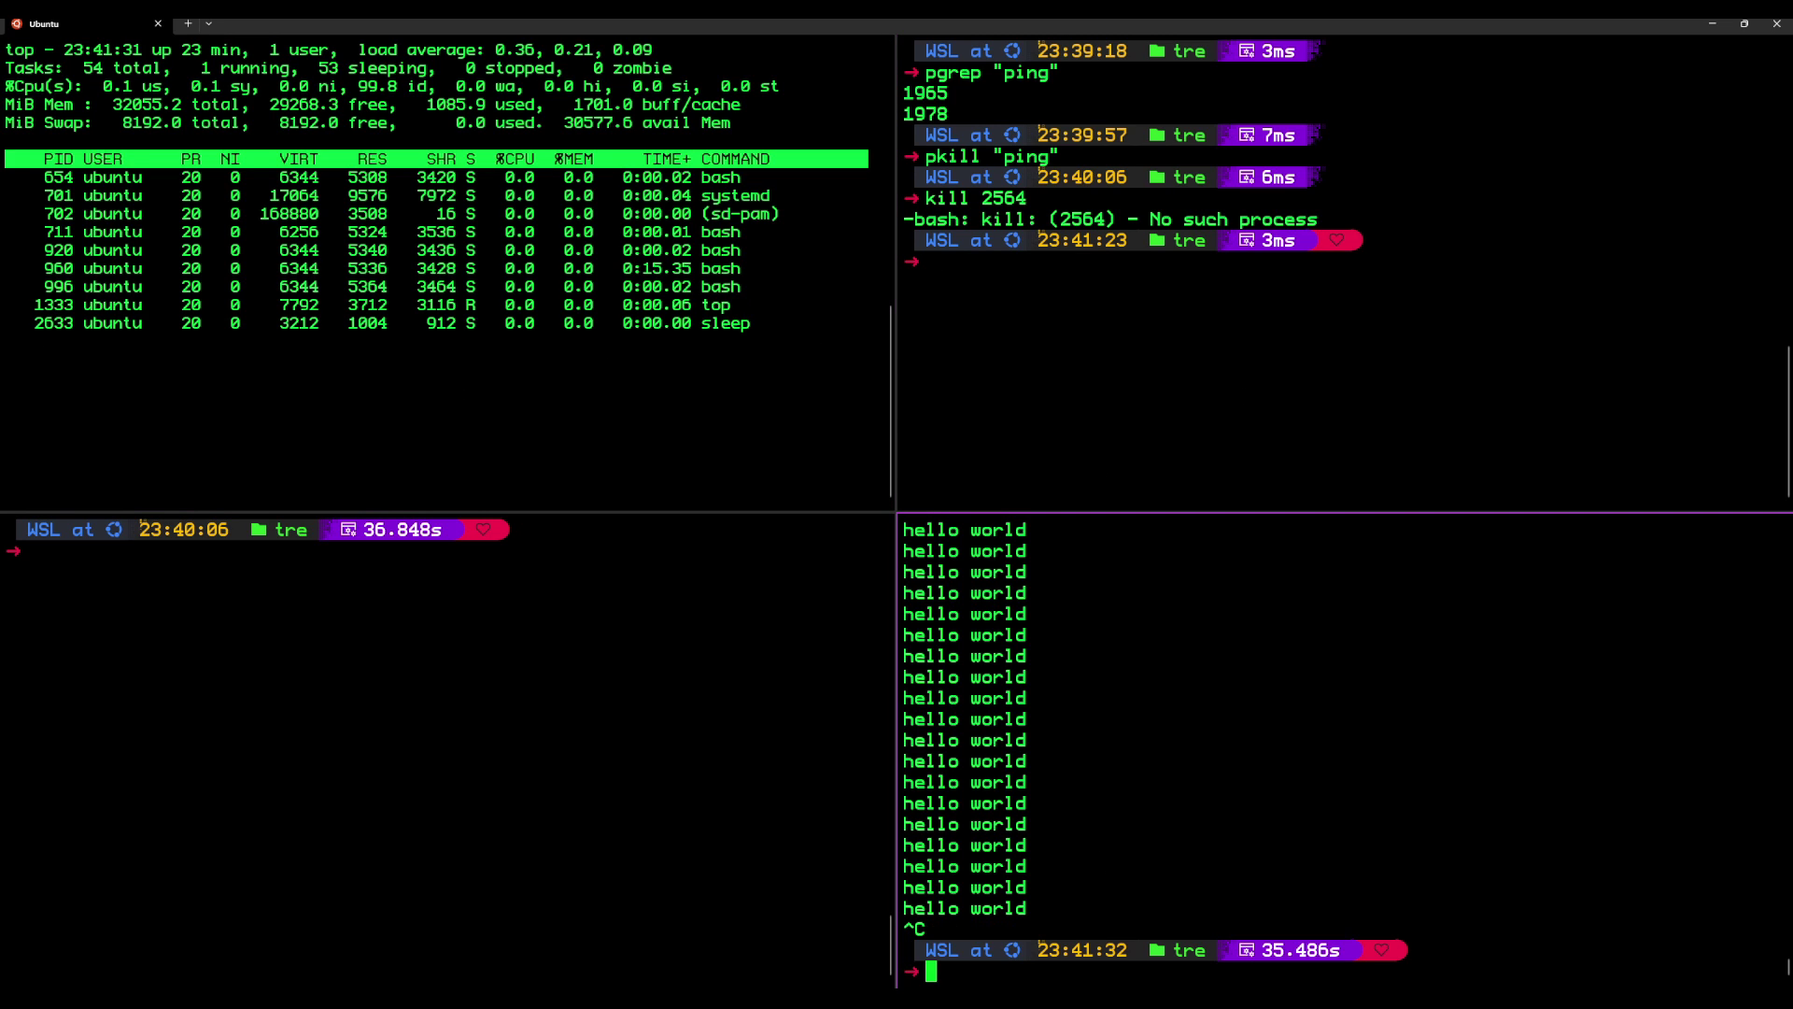
pyautogui.hotkey('ctrl', 'l')
pyautogui.press('Up')
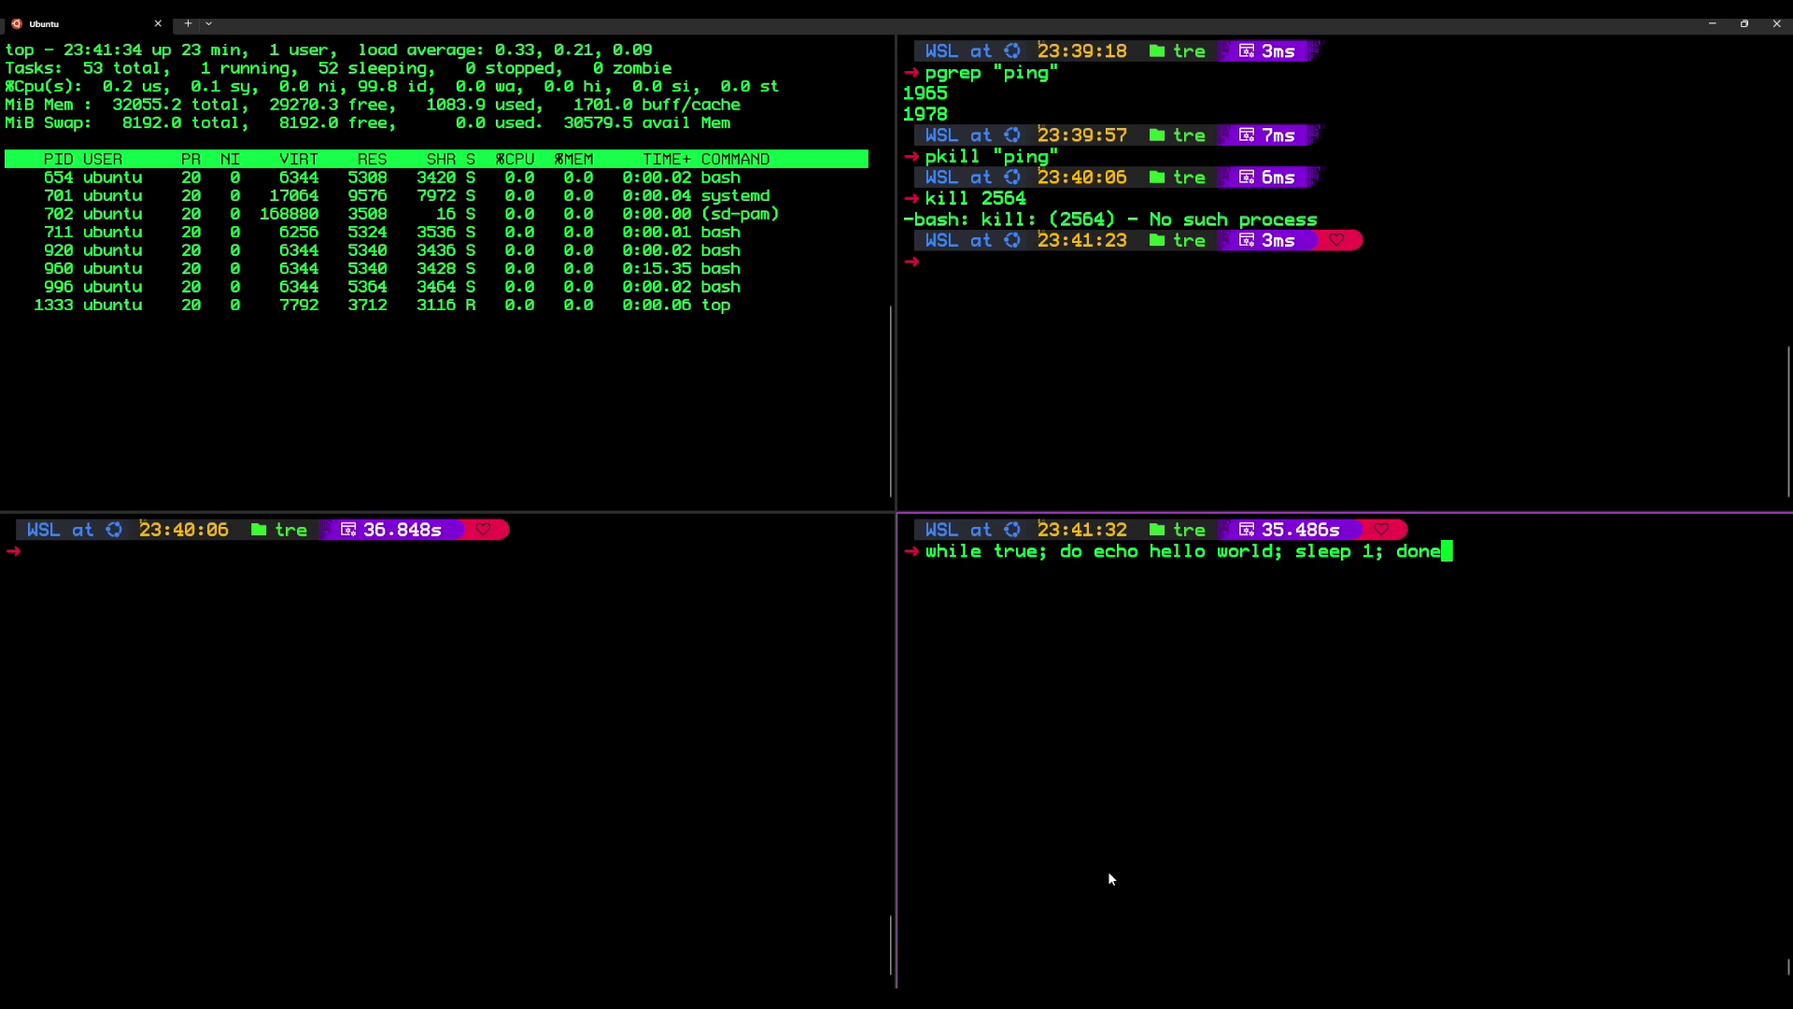
pyautogui.moveTo(1468, 550); pyautogui.dragTo(930, 552)
# Step: Open demo_test.sh in vim and paste the while-loop command into it
pyautogui.hotkey('ctrl', 'c')
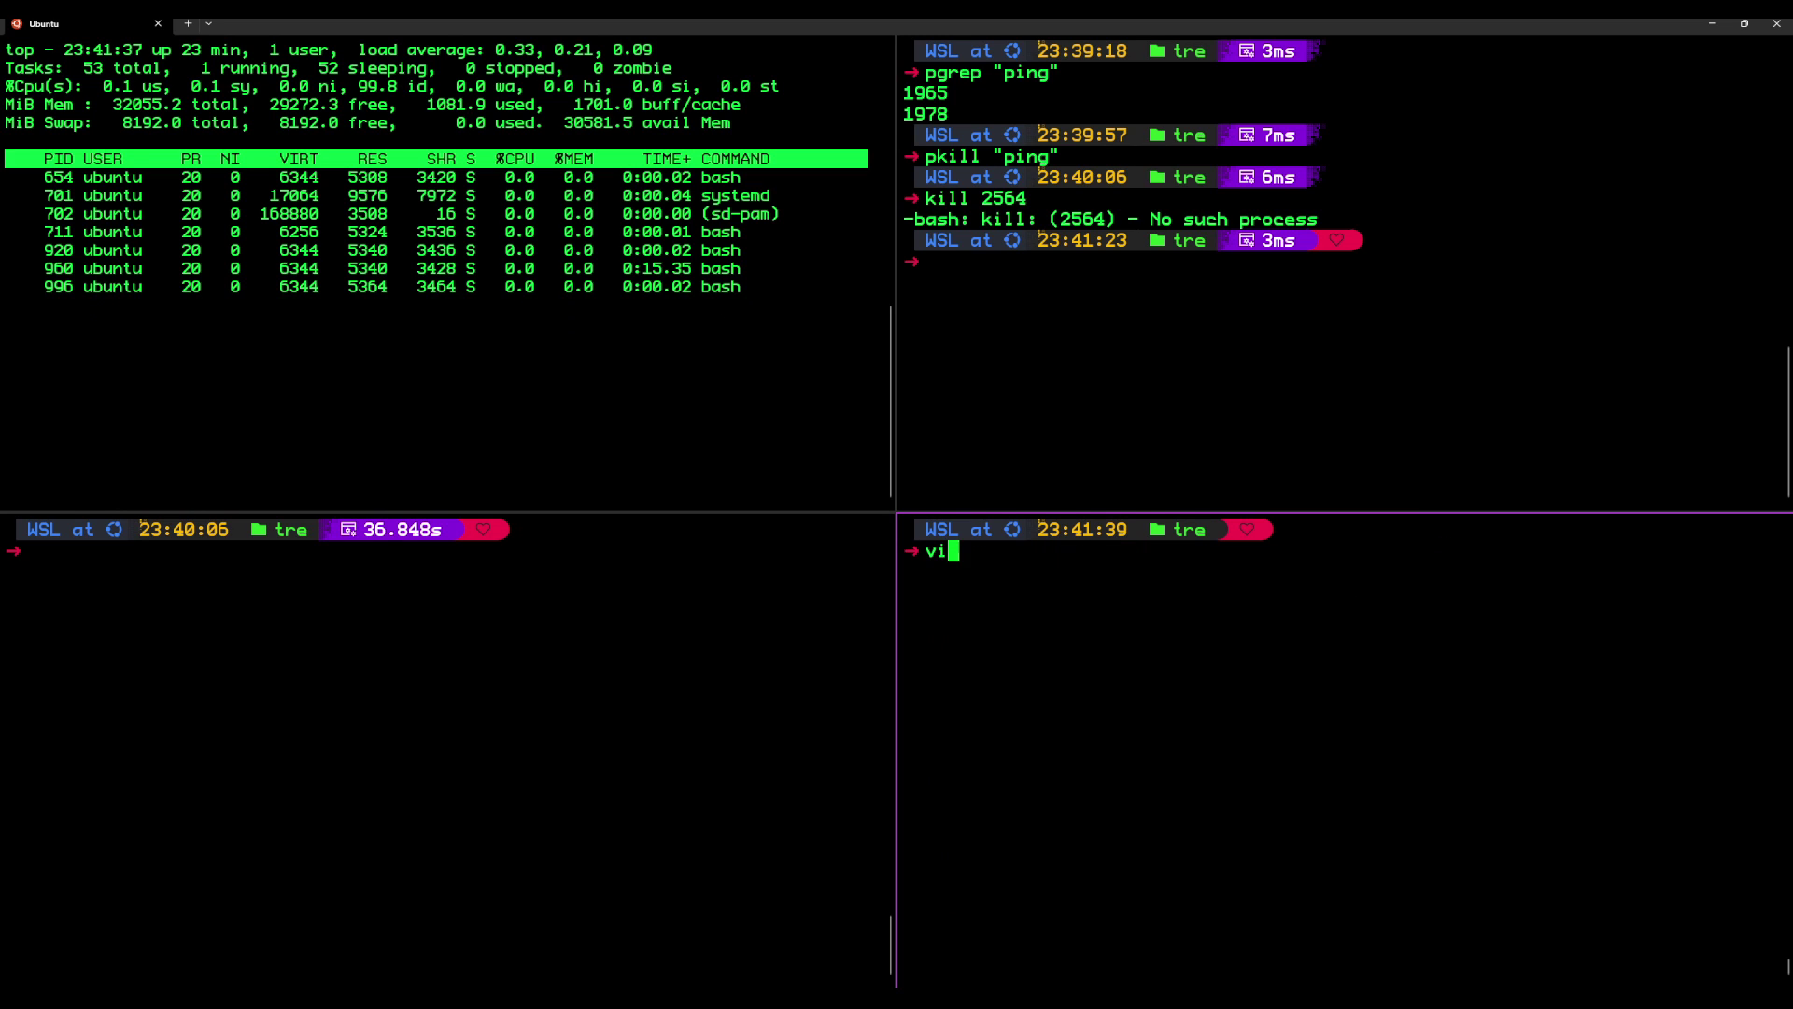
pyautogui.write('vim demo_te')
pyautogui.press('Tab')
pyautogui.press('Return')
pyautogui.press('i')
pyautogui.hotkey('ctrl', 'shift', 'v')
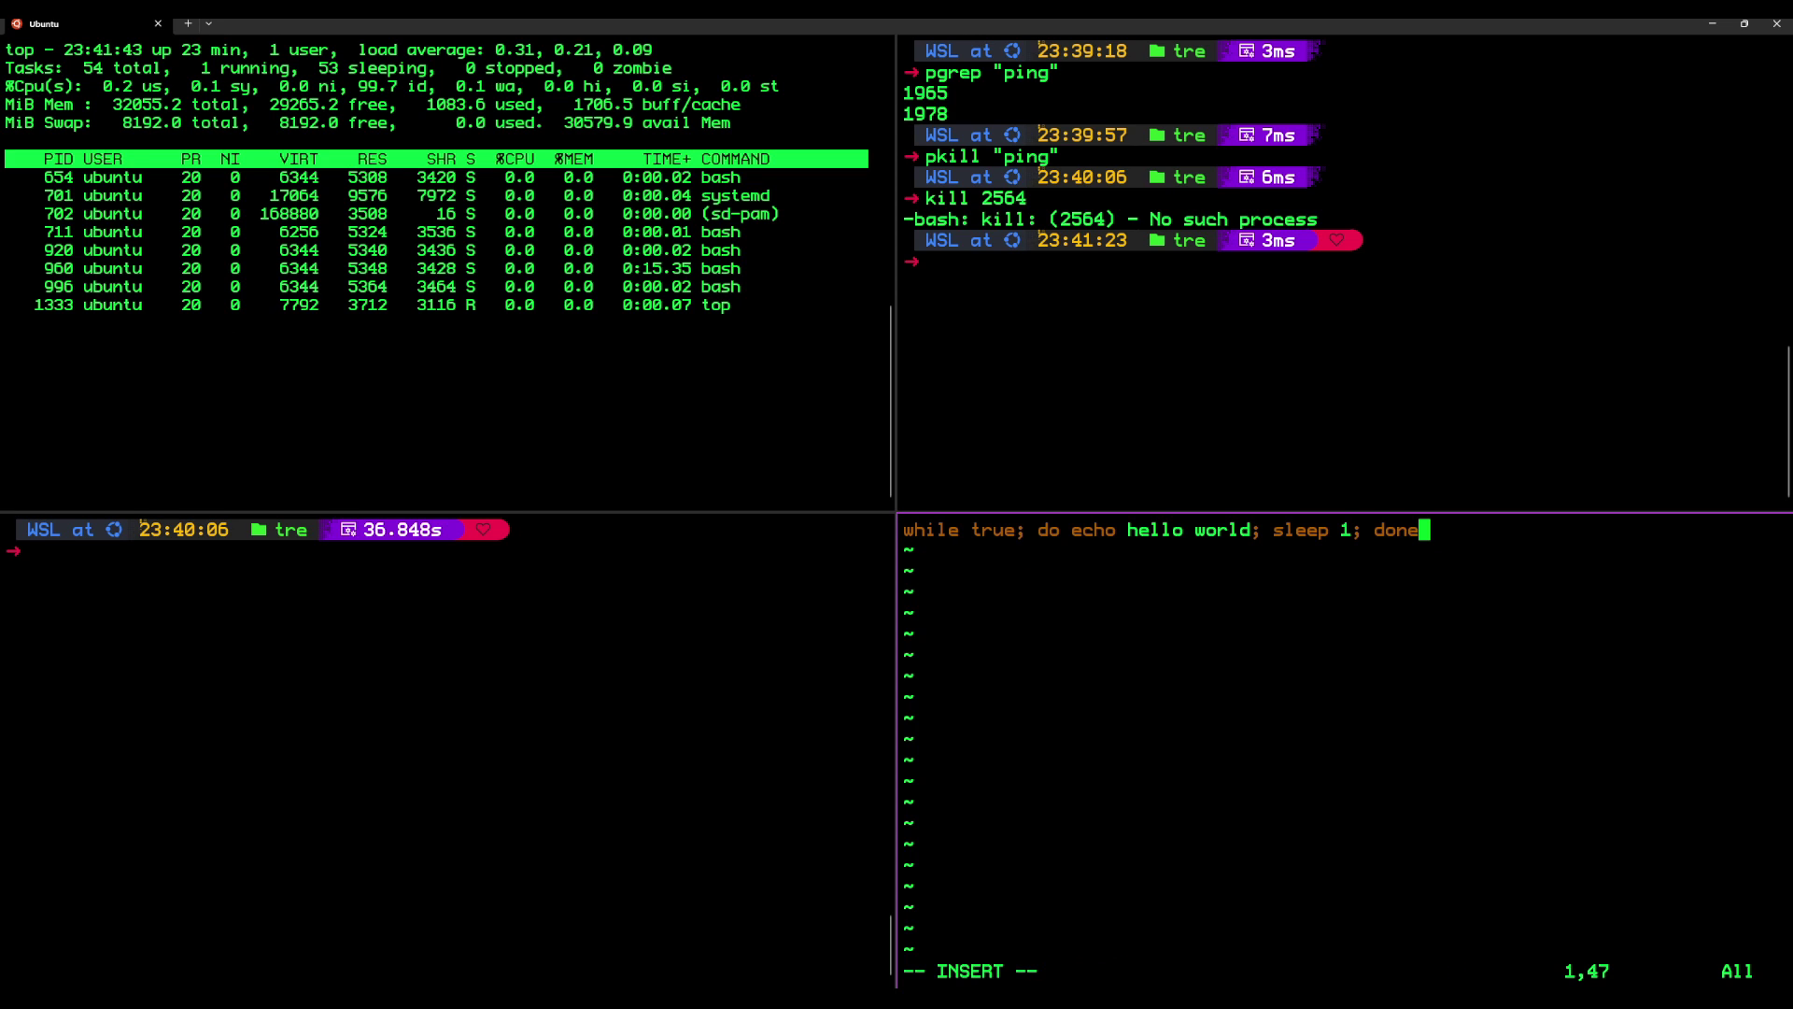
# Step: Add a #!/bin/bash shebang, save with :wq, and run chmod +x demo_test.sh
pyautogui.press('Home')
pyautogui.press('Return')
pyautogui.press('Up')
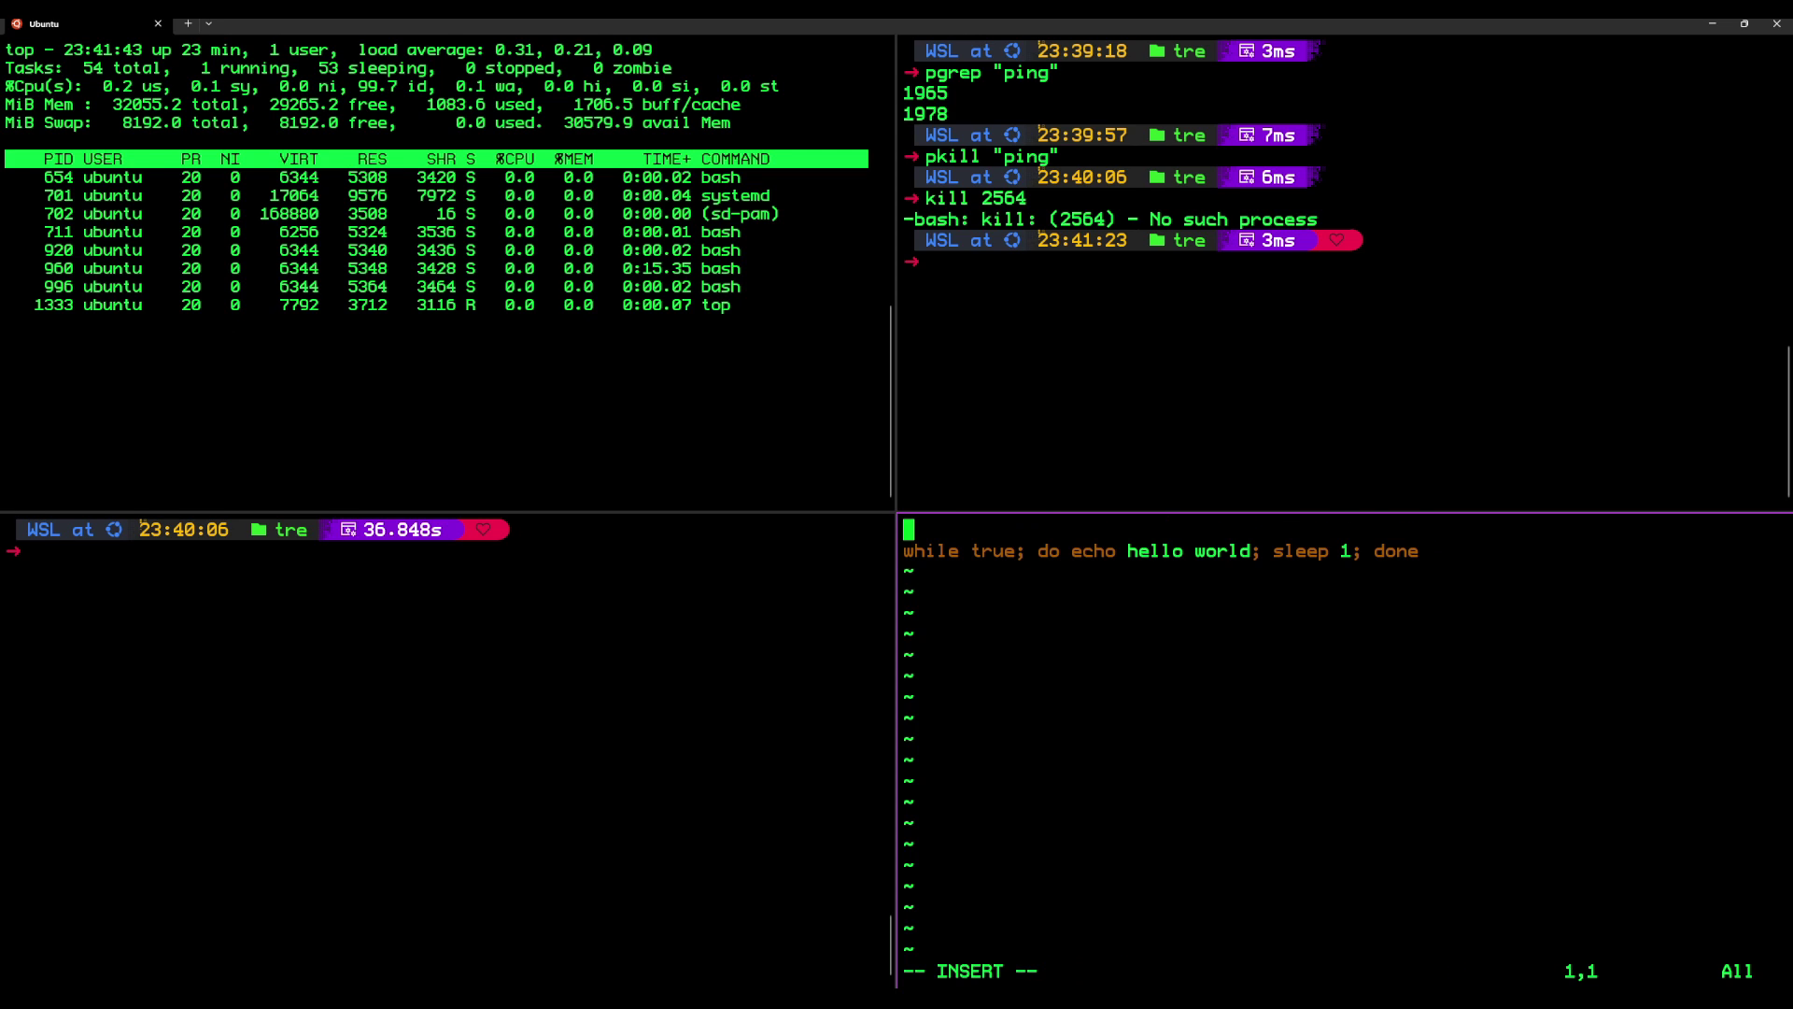
pyautogui.write('#!/bin/bash')
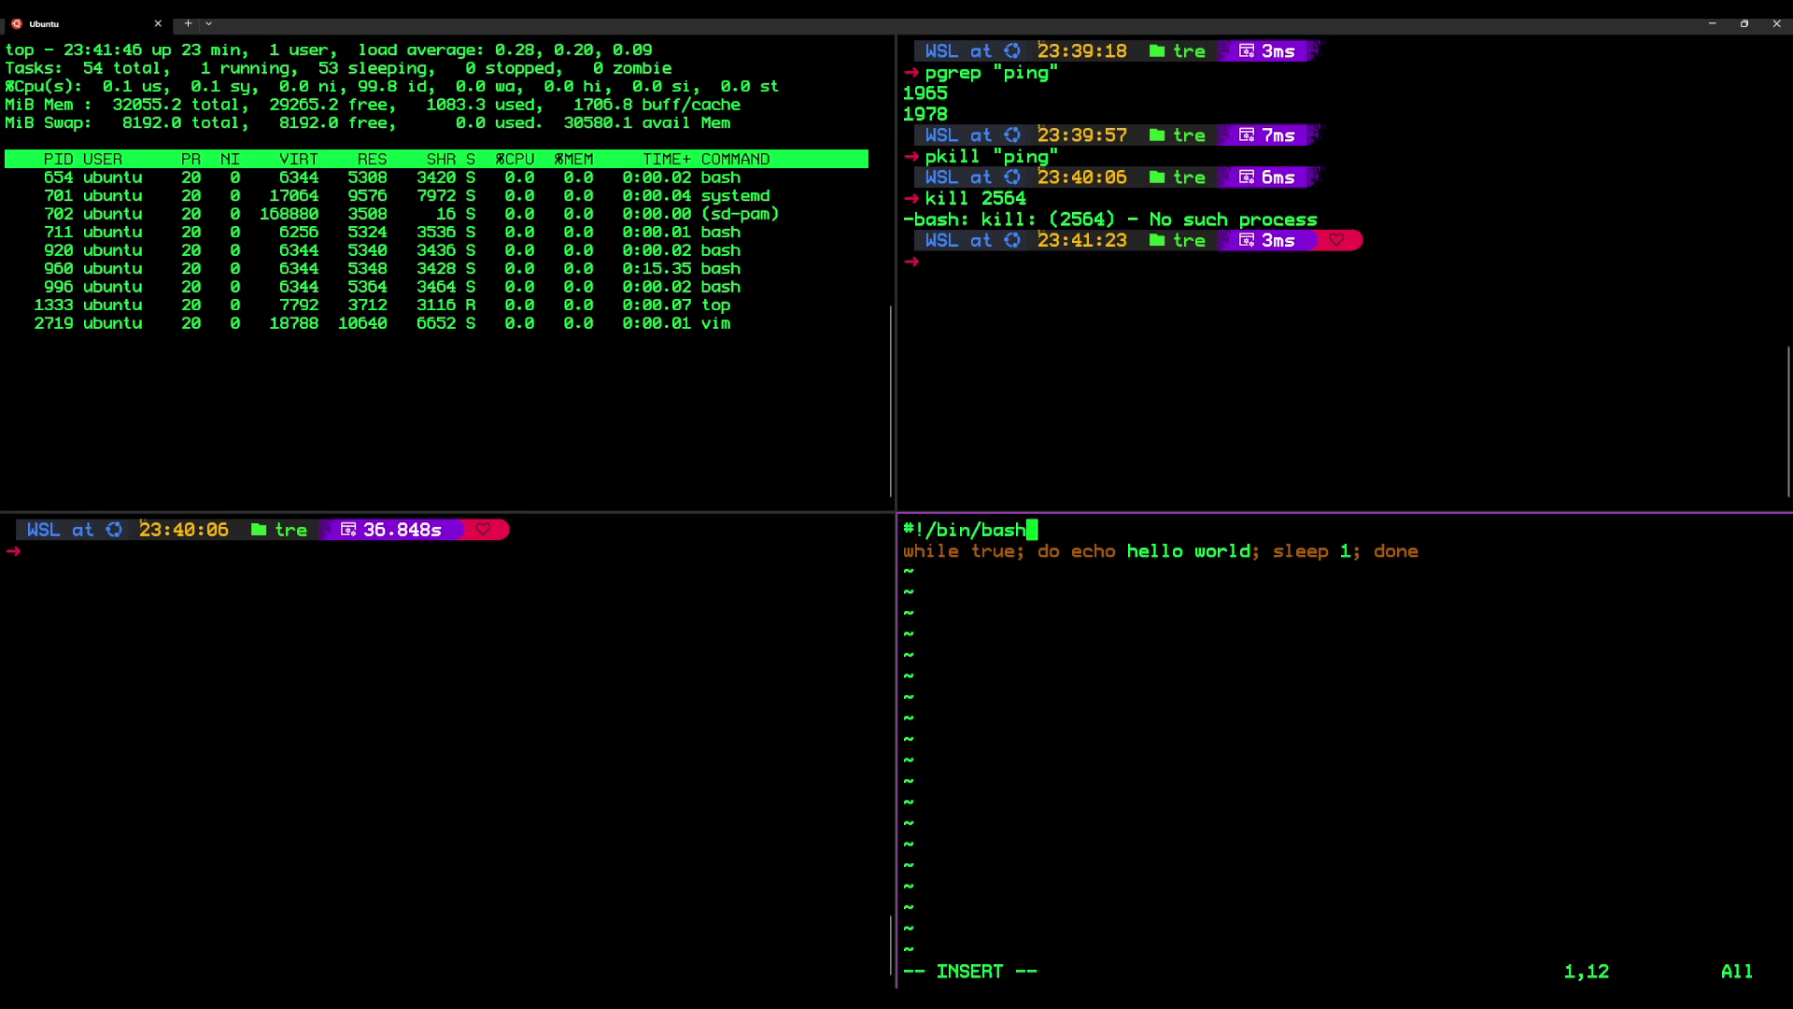
pyautogui.press('Escape')
pyautogui.write(':wq')
pyautogui.press('Return')
pyautogui.write('chomd')
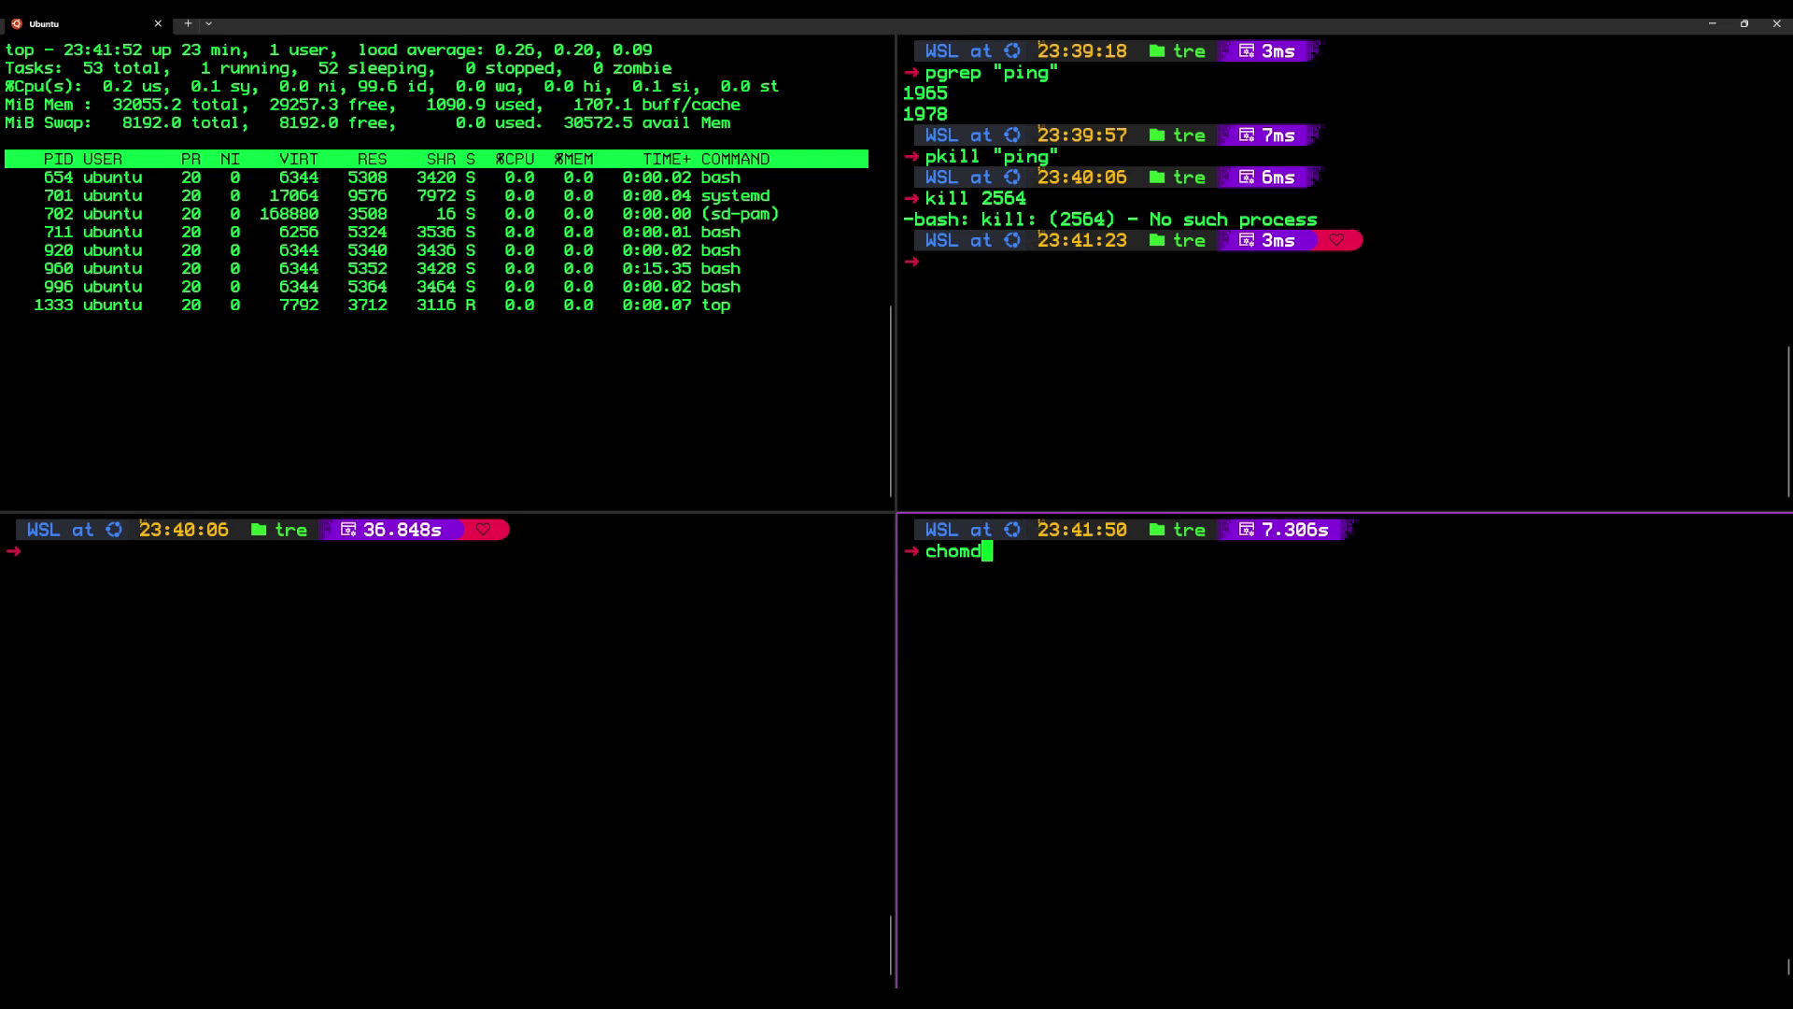
pyautogui.press('BackSpace')
pyautogui.press('BackSpace')
pyautogui.press('BackSpace')
pyautogui.write('mod +x demo_test.sh')
pyautogui.press('Return')
# Step: Clear the bottom-right pane and start ./demo_test.sh printing hello world repeatedly
pyautogui.hotkey('ctrl', 'l')
pyautogui.write('./demo_')
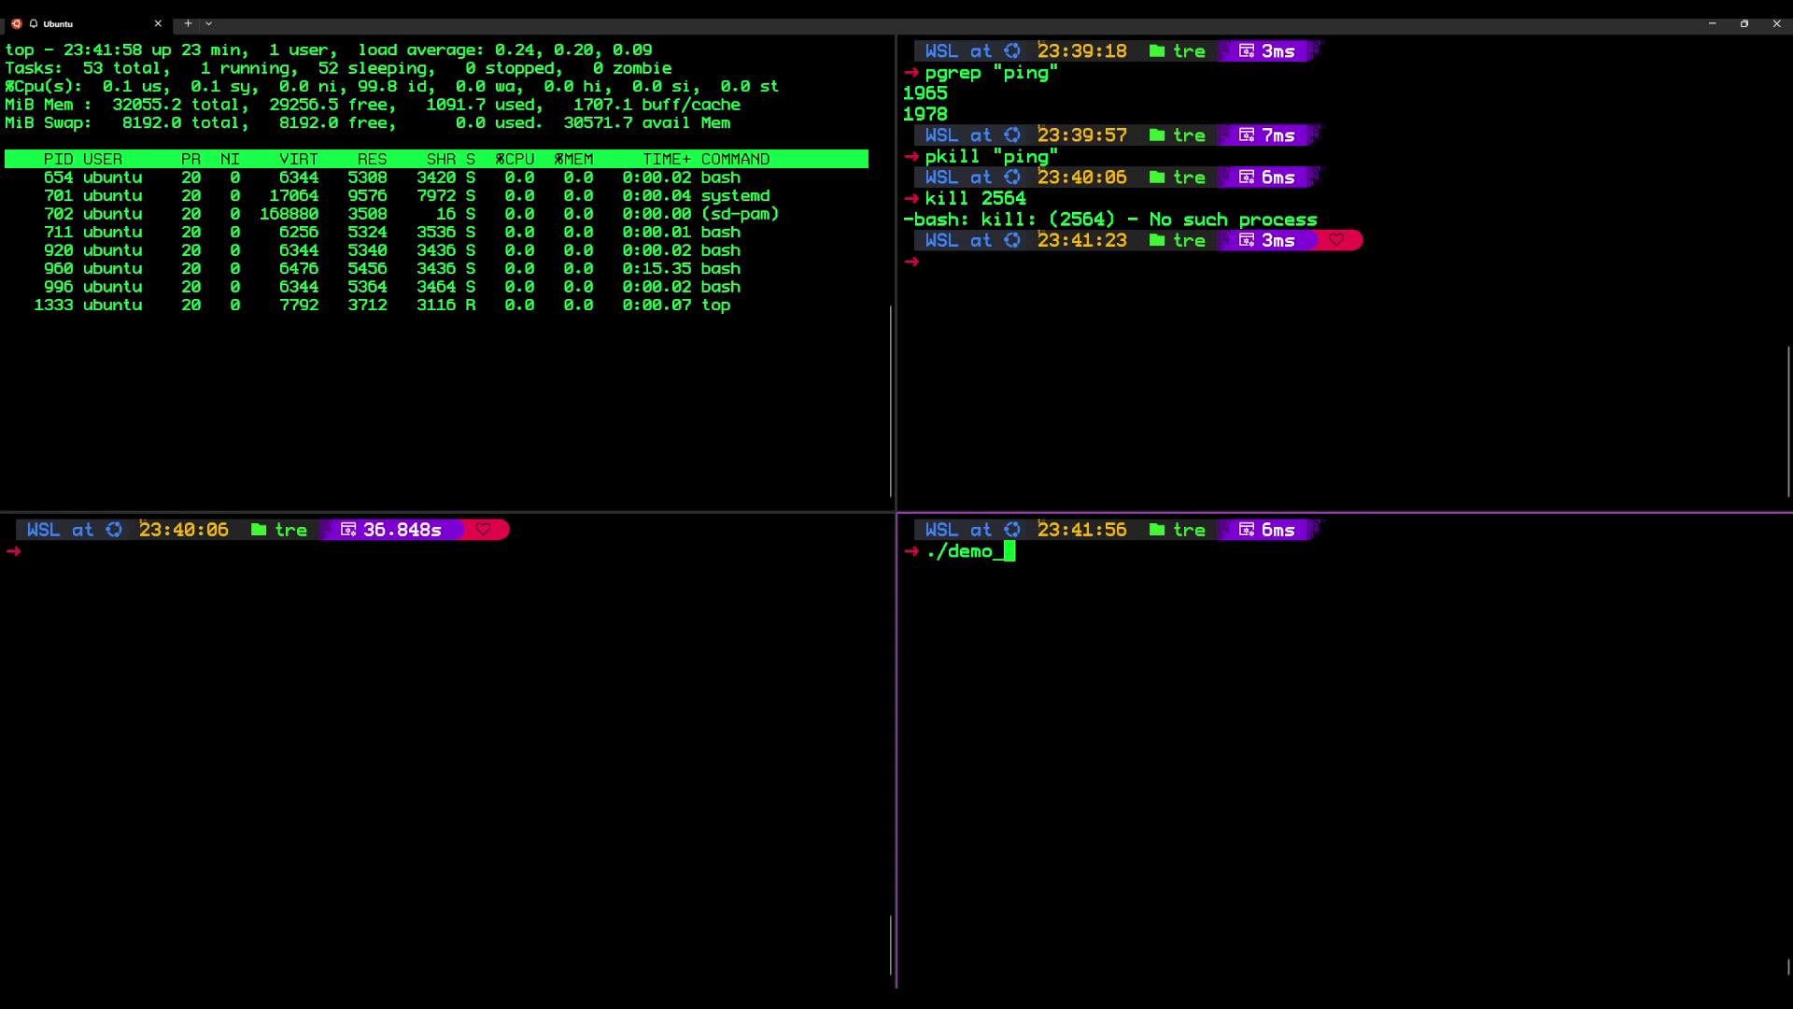
pyautogui.write('test.sh')
pyautogui.press('Return')
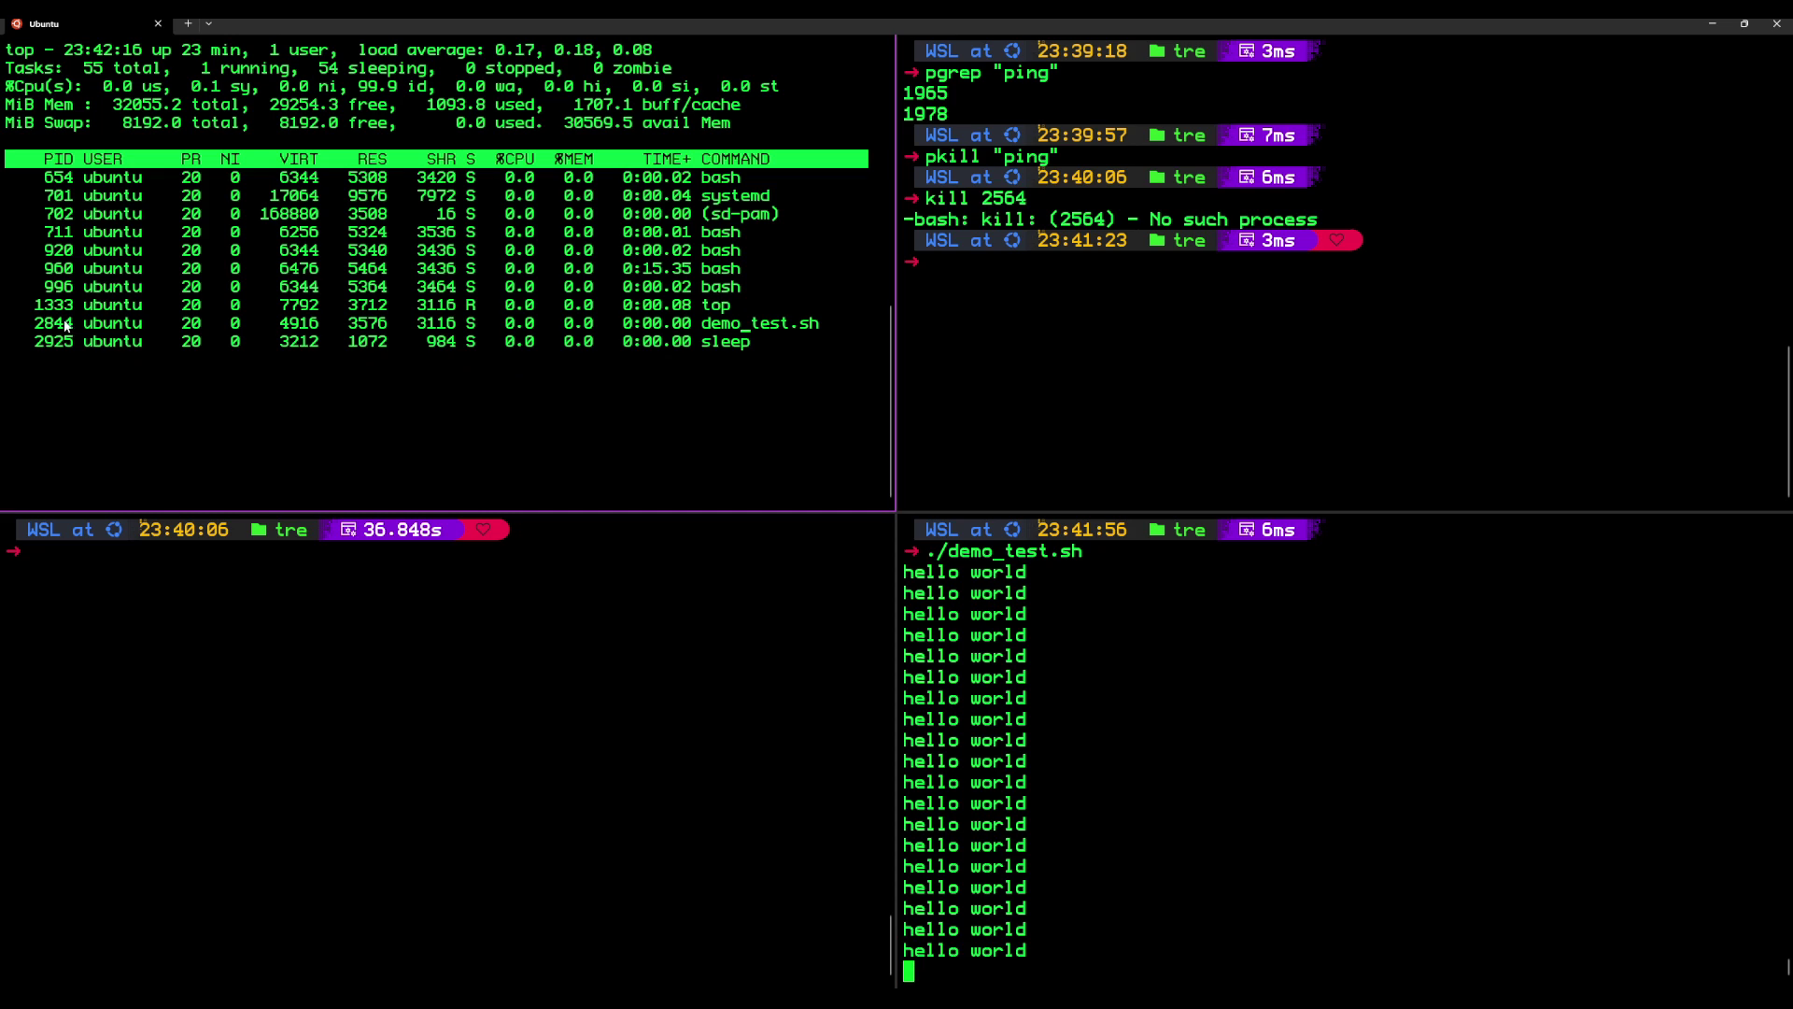
pyautogui.click(1158, 291)
pyautogui.write('pgrep "demo_test"')
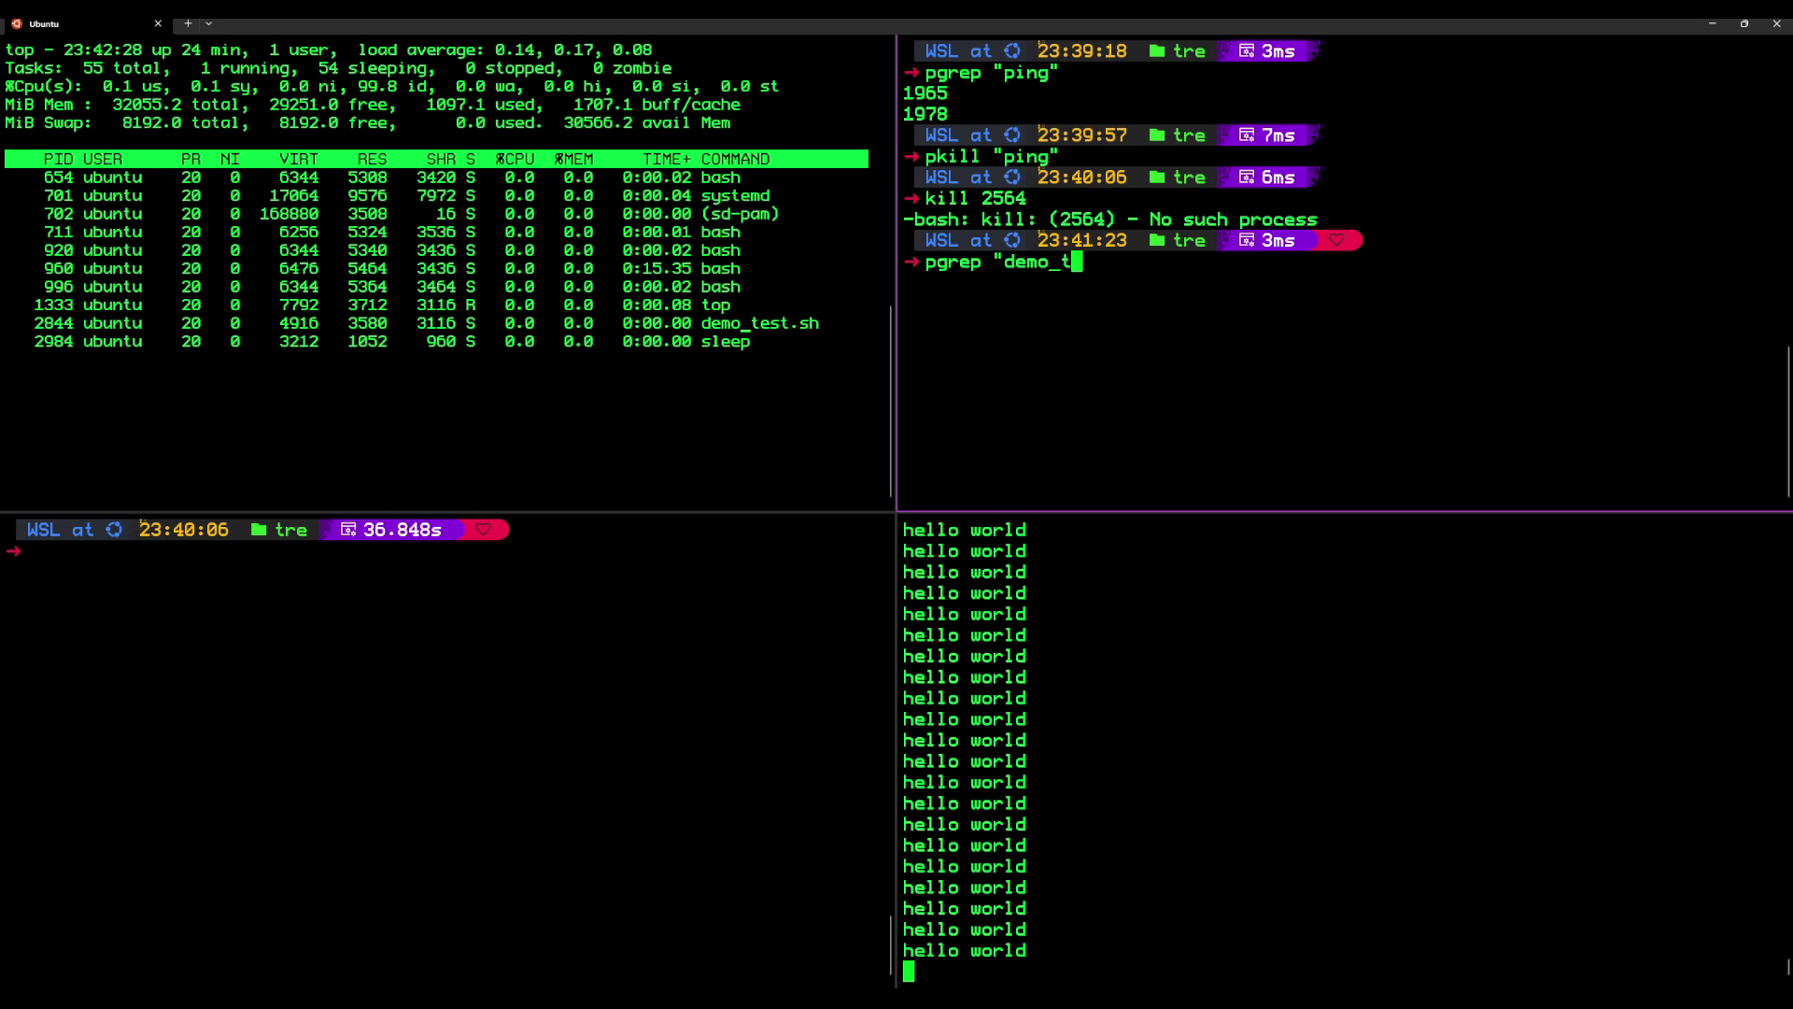
# Step: Find the demo_test PID 2844 with pgrep "demo_test" and "demo", then kill 2844
pyautogui.press('Return')
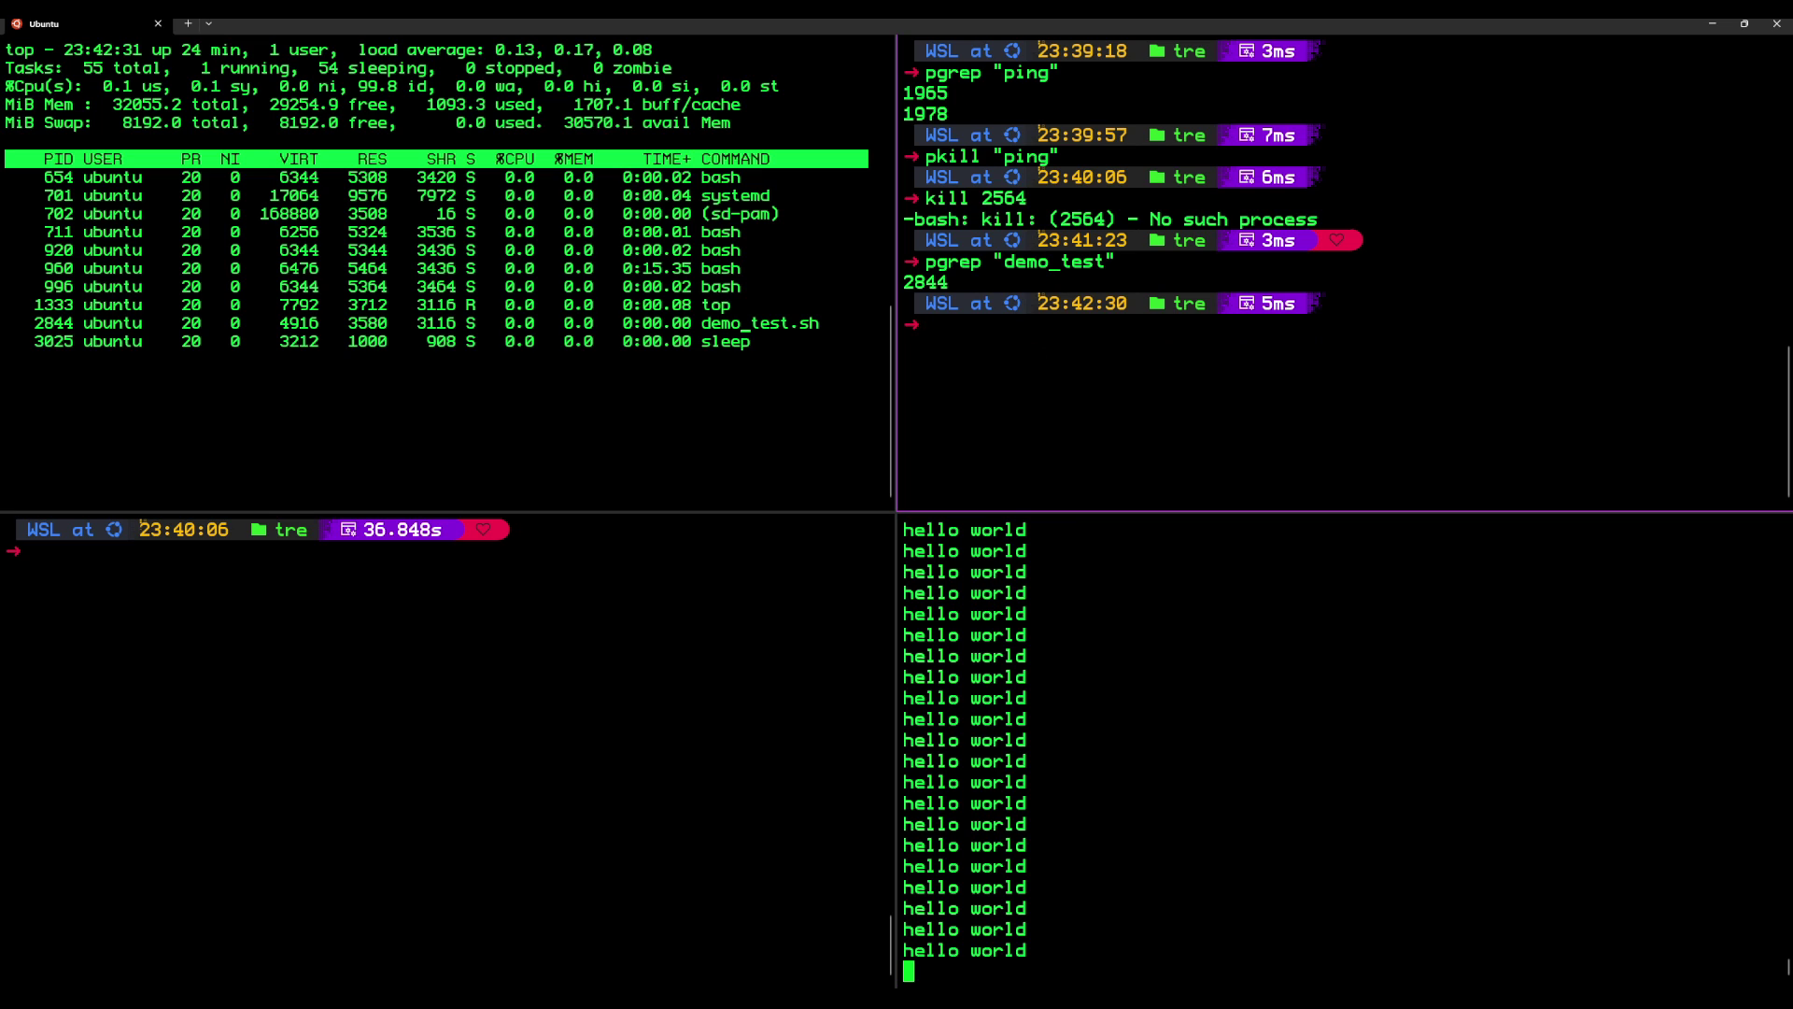
pyautogui.press('Up')
pyautogui.press('BackSpace')
pyautogui.press('BackSpace')
pyautogui.press('BackSpace')
pyautogui.press('BackSpace')
pyautogui.press('BackSpace')
pyautogui.press('BackSpace')
pyautogui.press('Return')
pyautogui.press('Up')
pyautogui.press('Up')
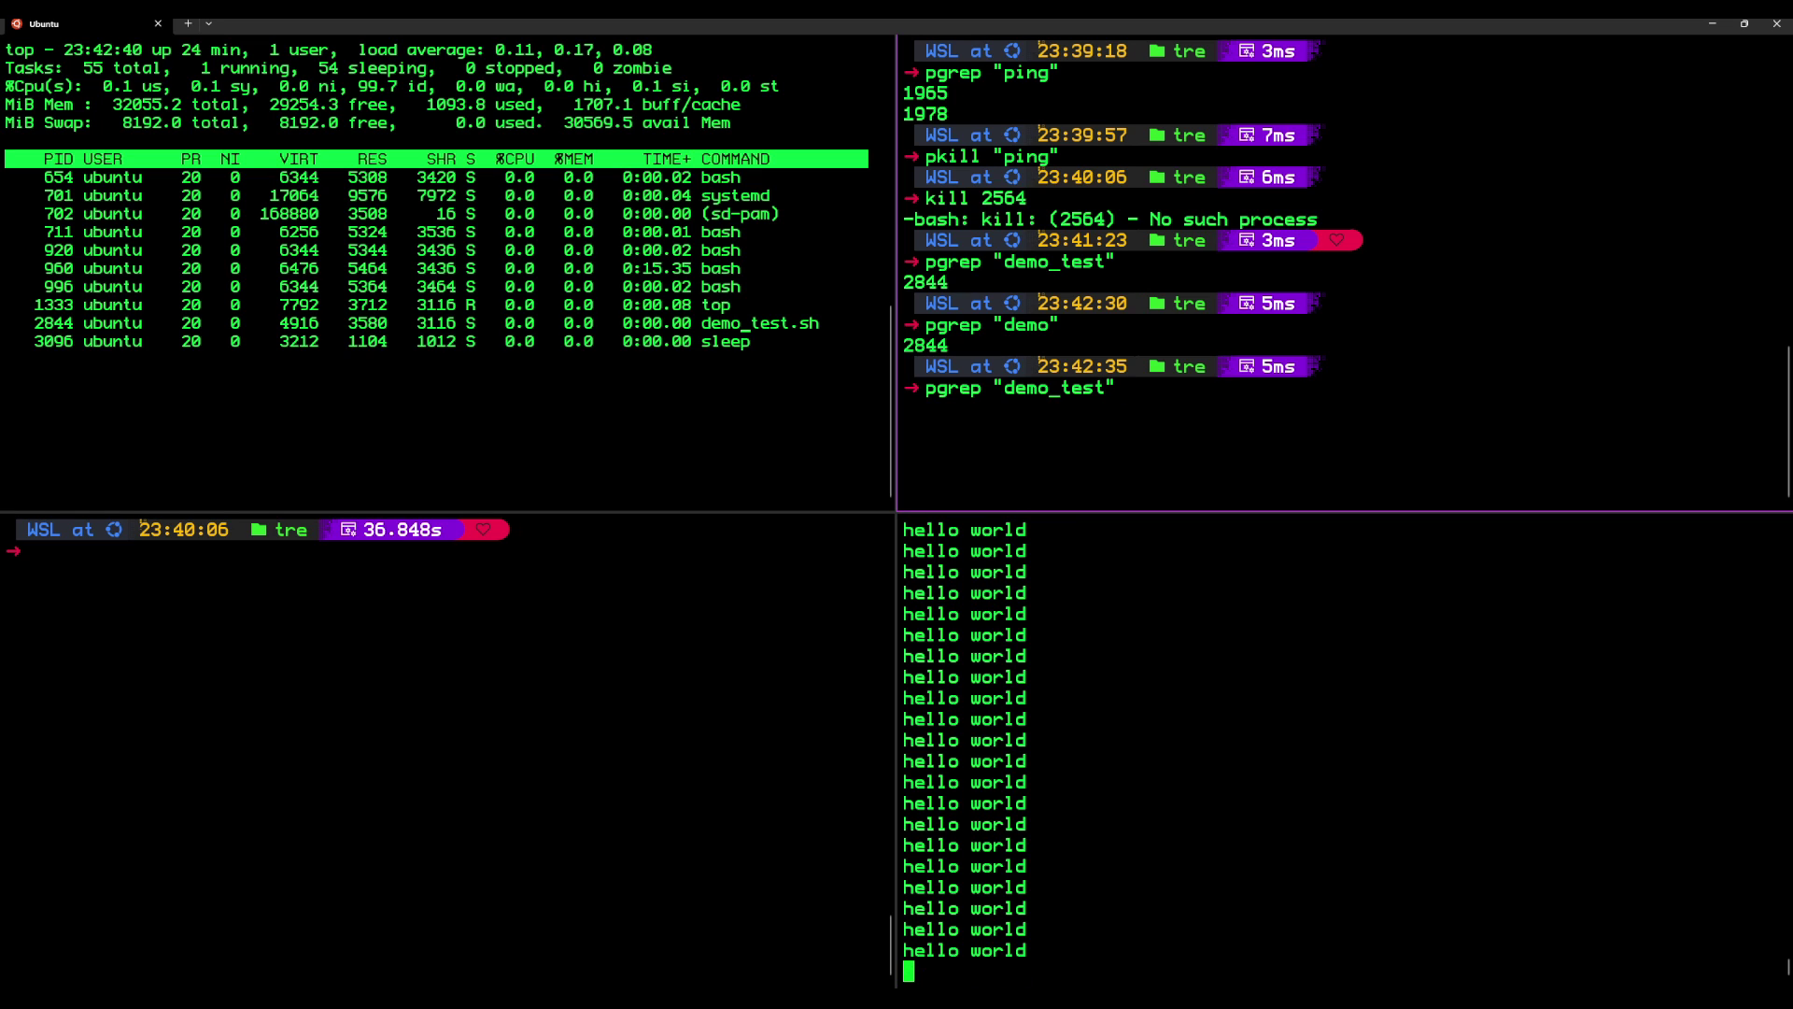
pyautogui.press('Return')
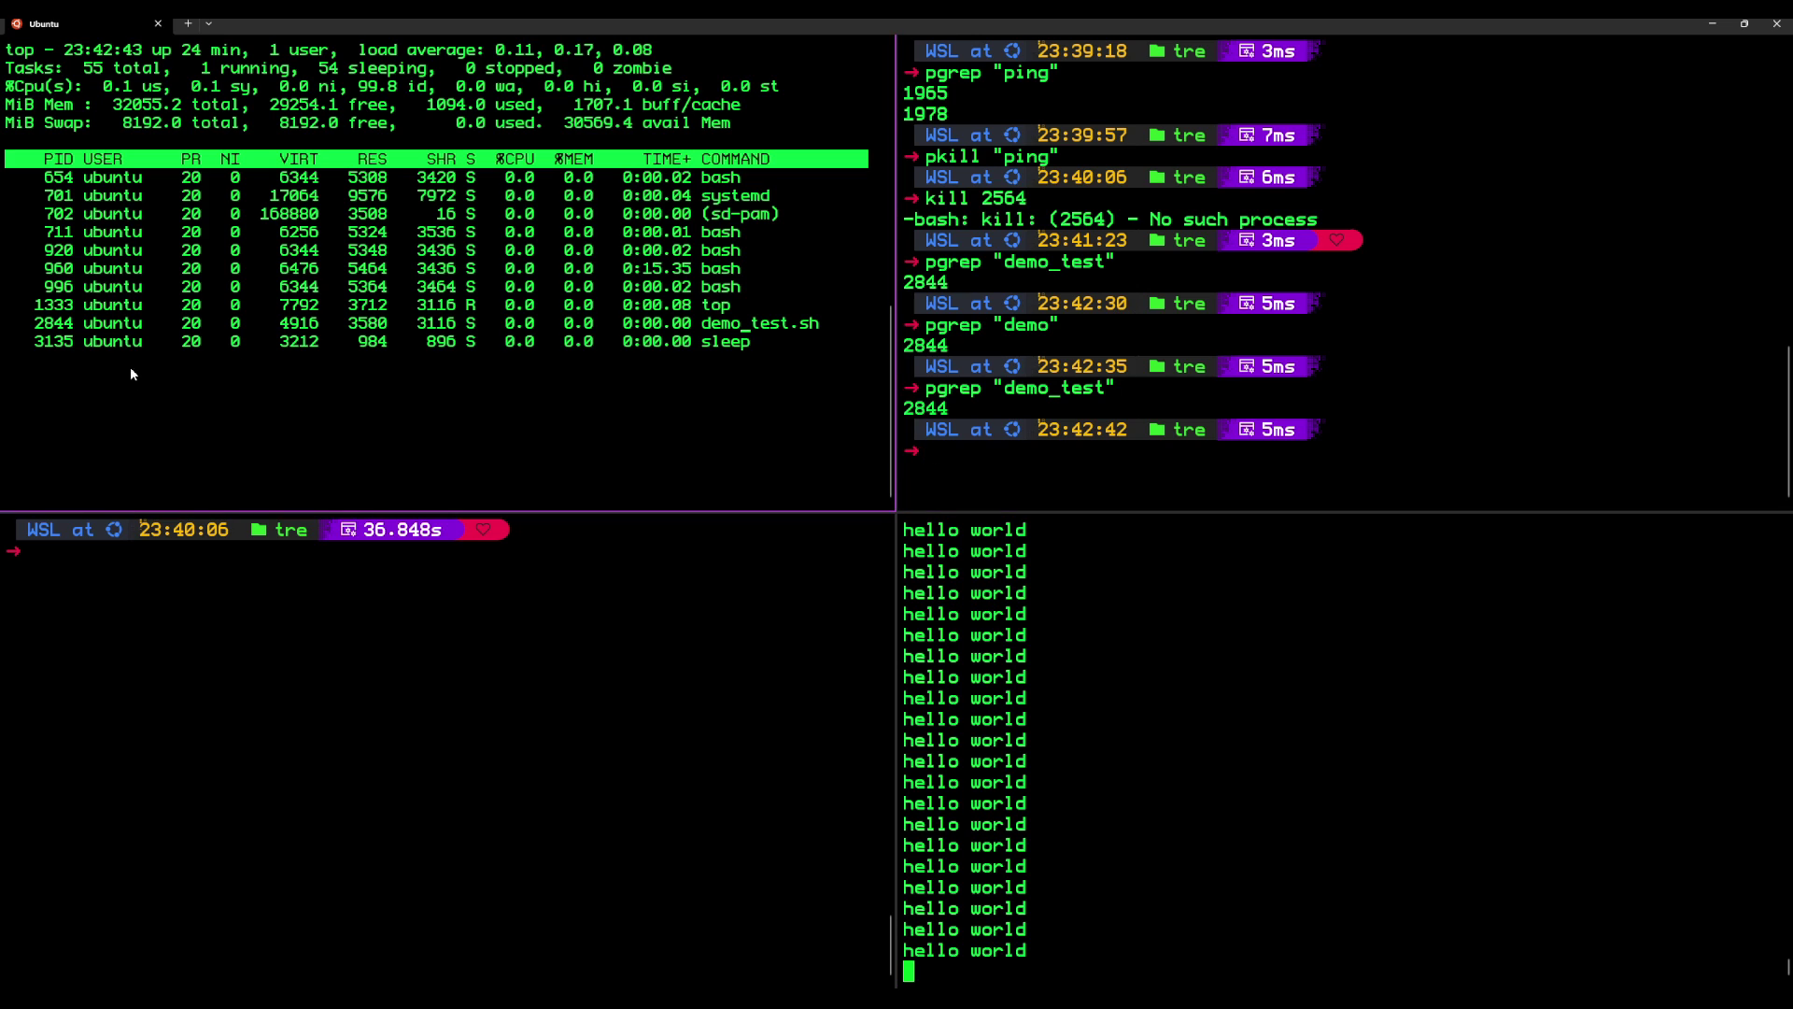
pyautogui.write('kill 2844')
pyautogui.press('Return')
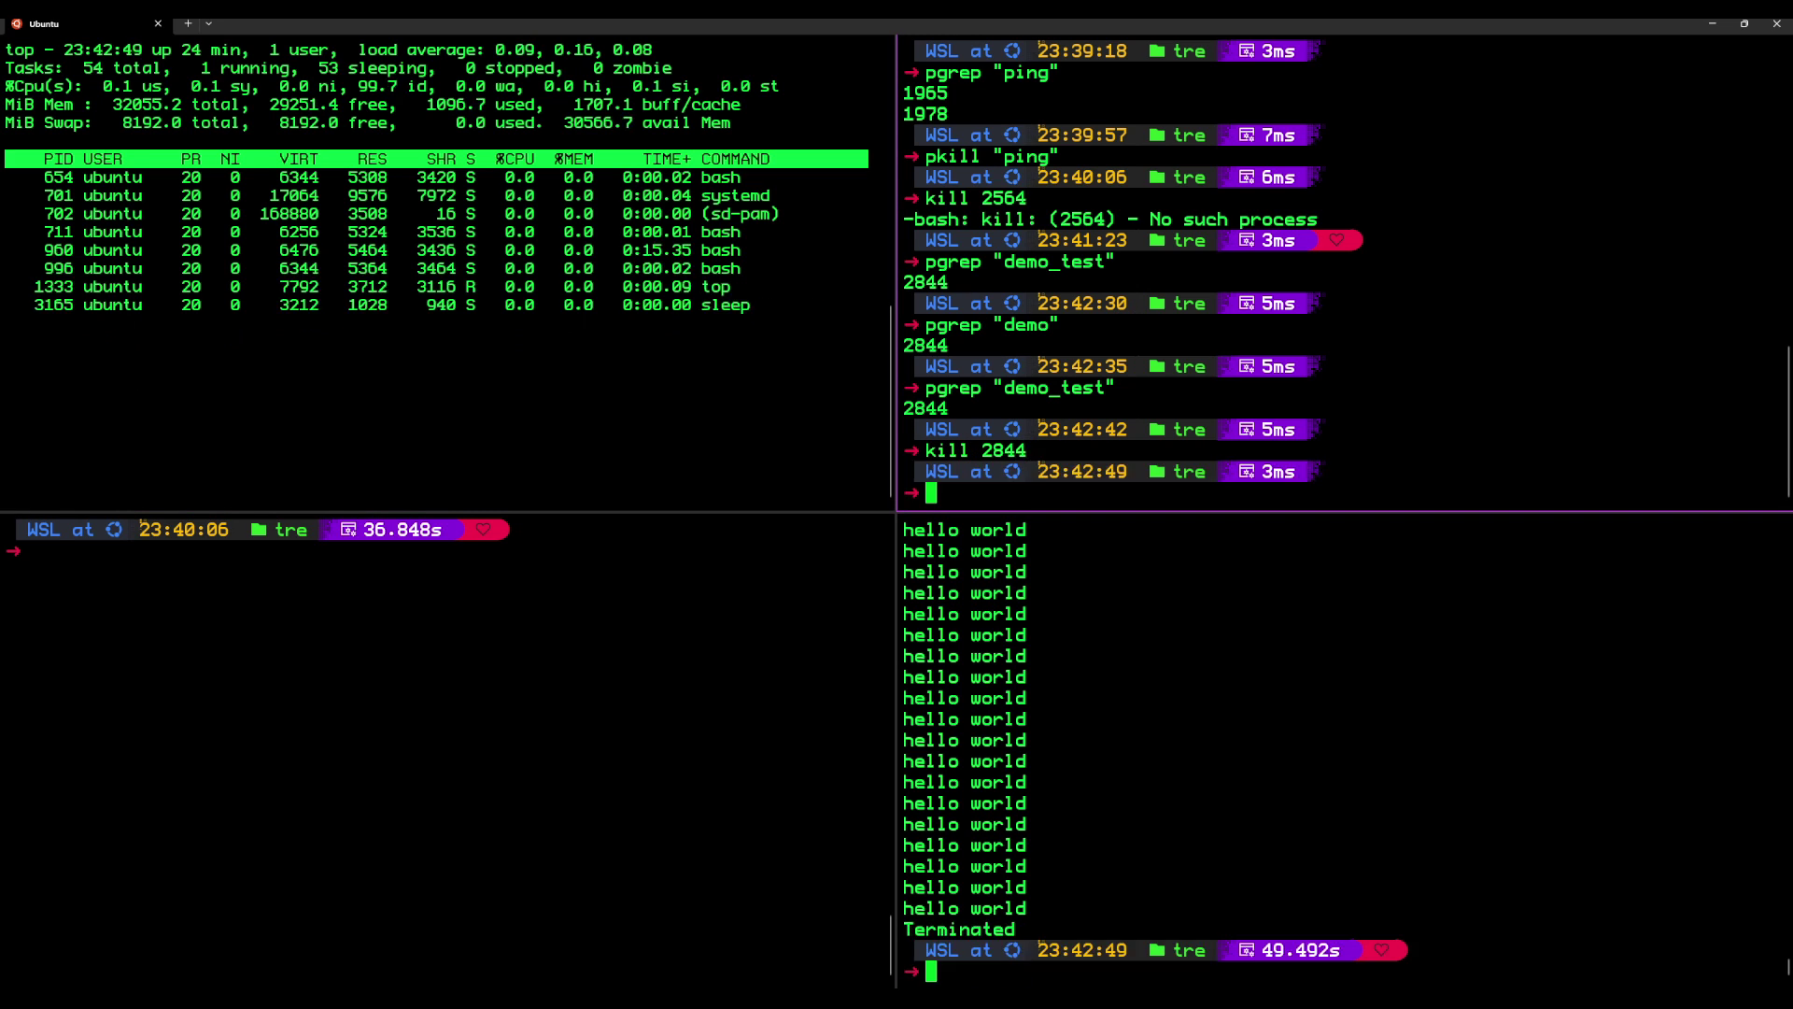
# Step: Clear the command and script panes and restart ./demo_test.sh
pyautogui.click(592, 363)
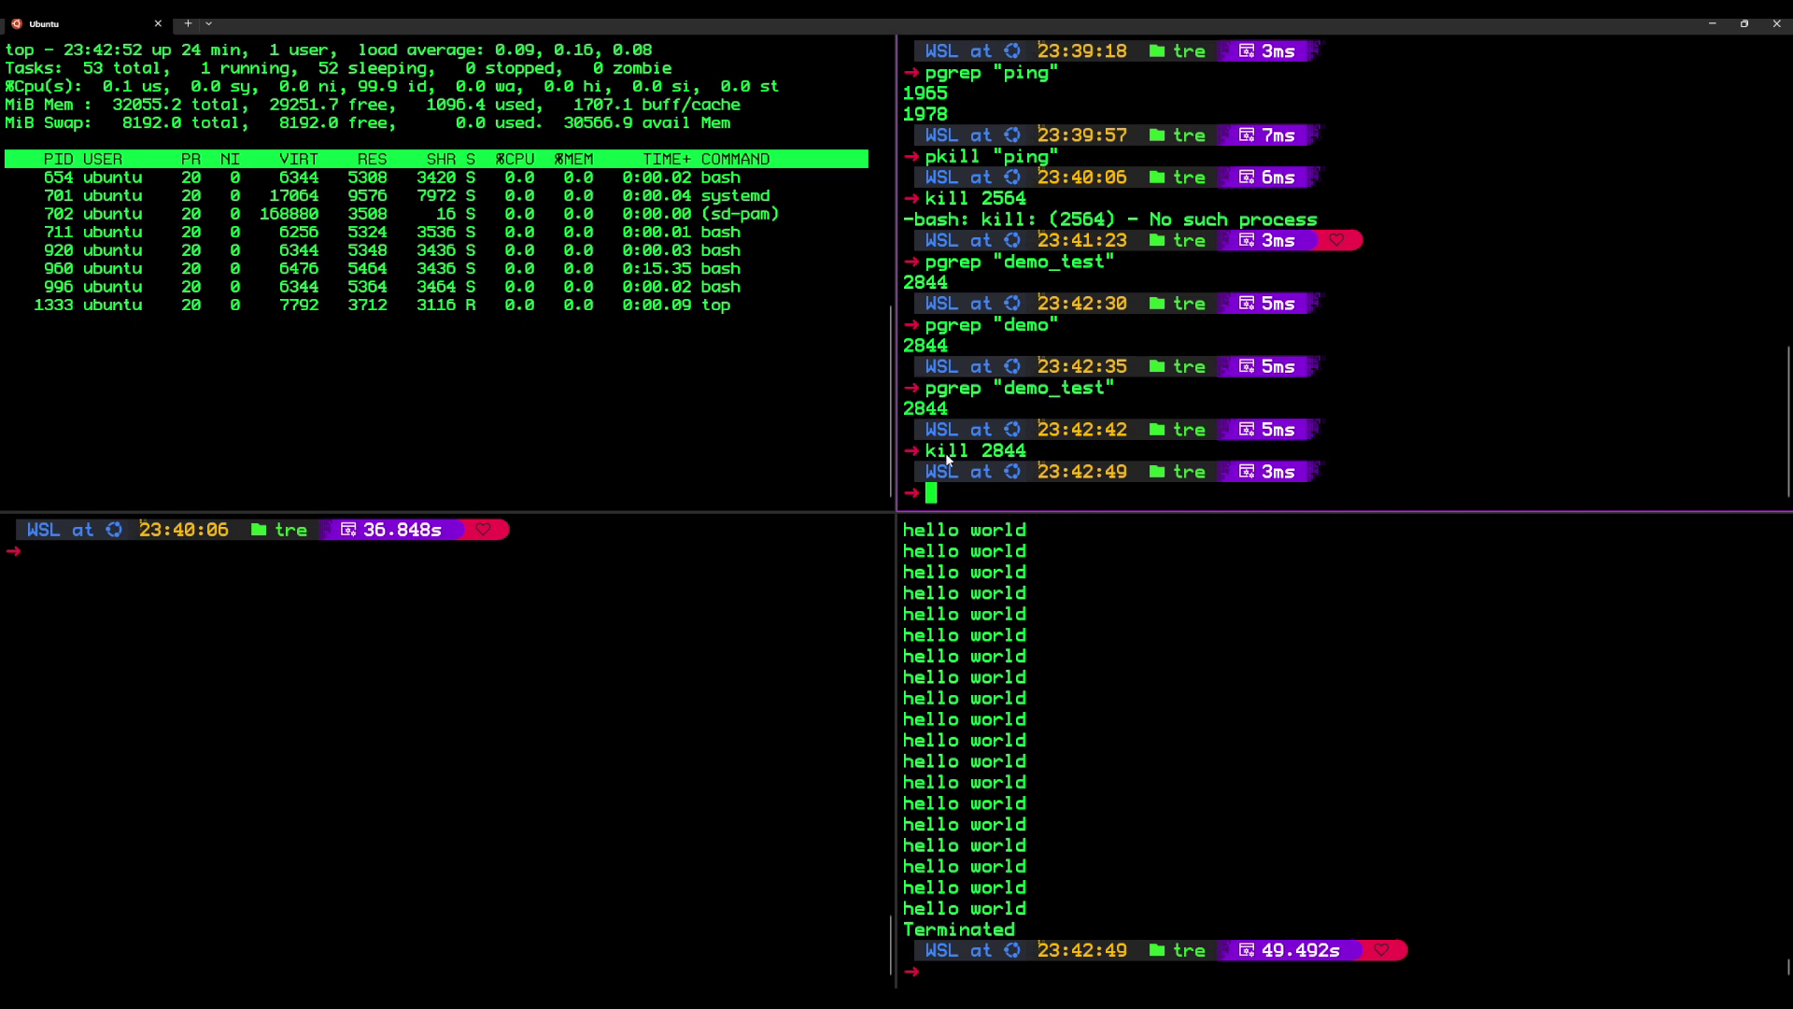
pyautogui.click(1056, 407)
pyautogui.hotkey('ctrl', 'l')
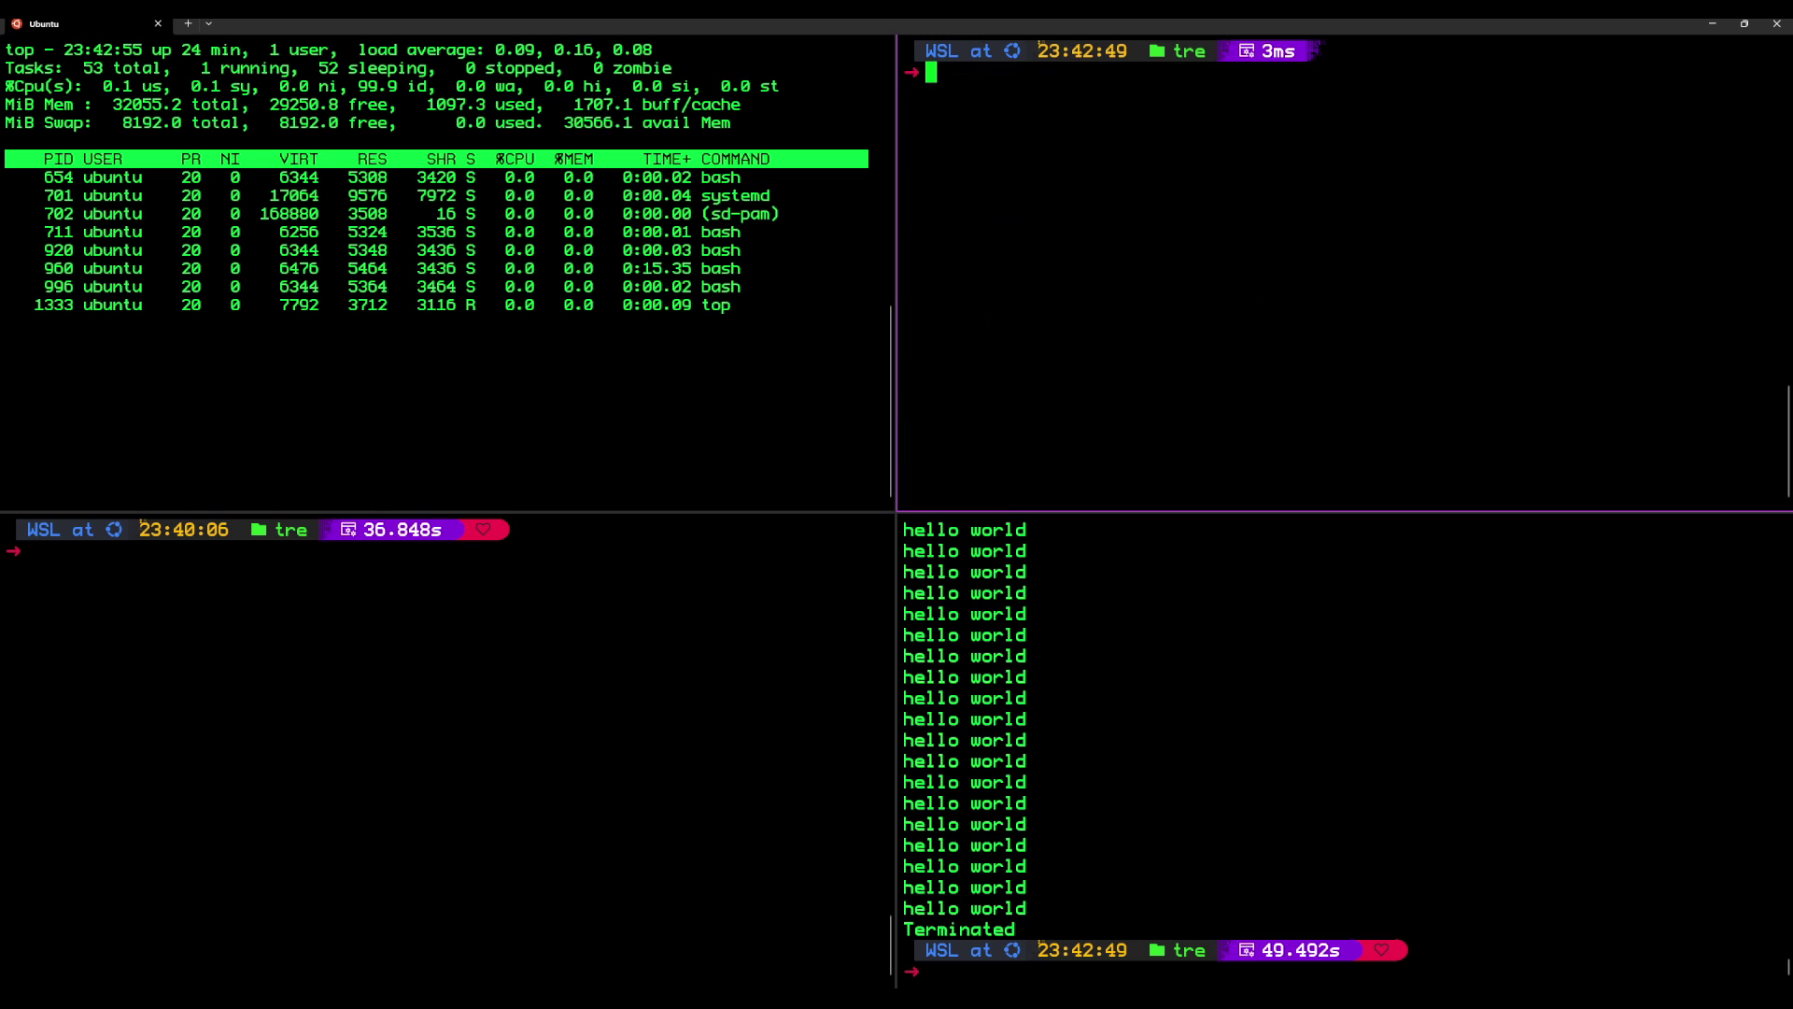
pyautogui.click(1379, 758)
pyautogui.hotkey('ctrl', 'l')
pyautogui.press('Up')
pyautogui.press('Return')
pyautogui.write('kill 284')
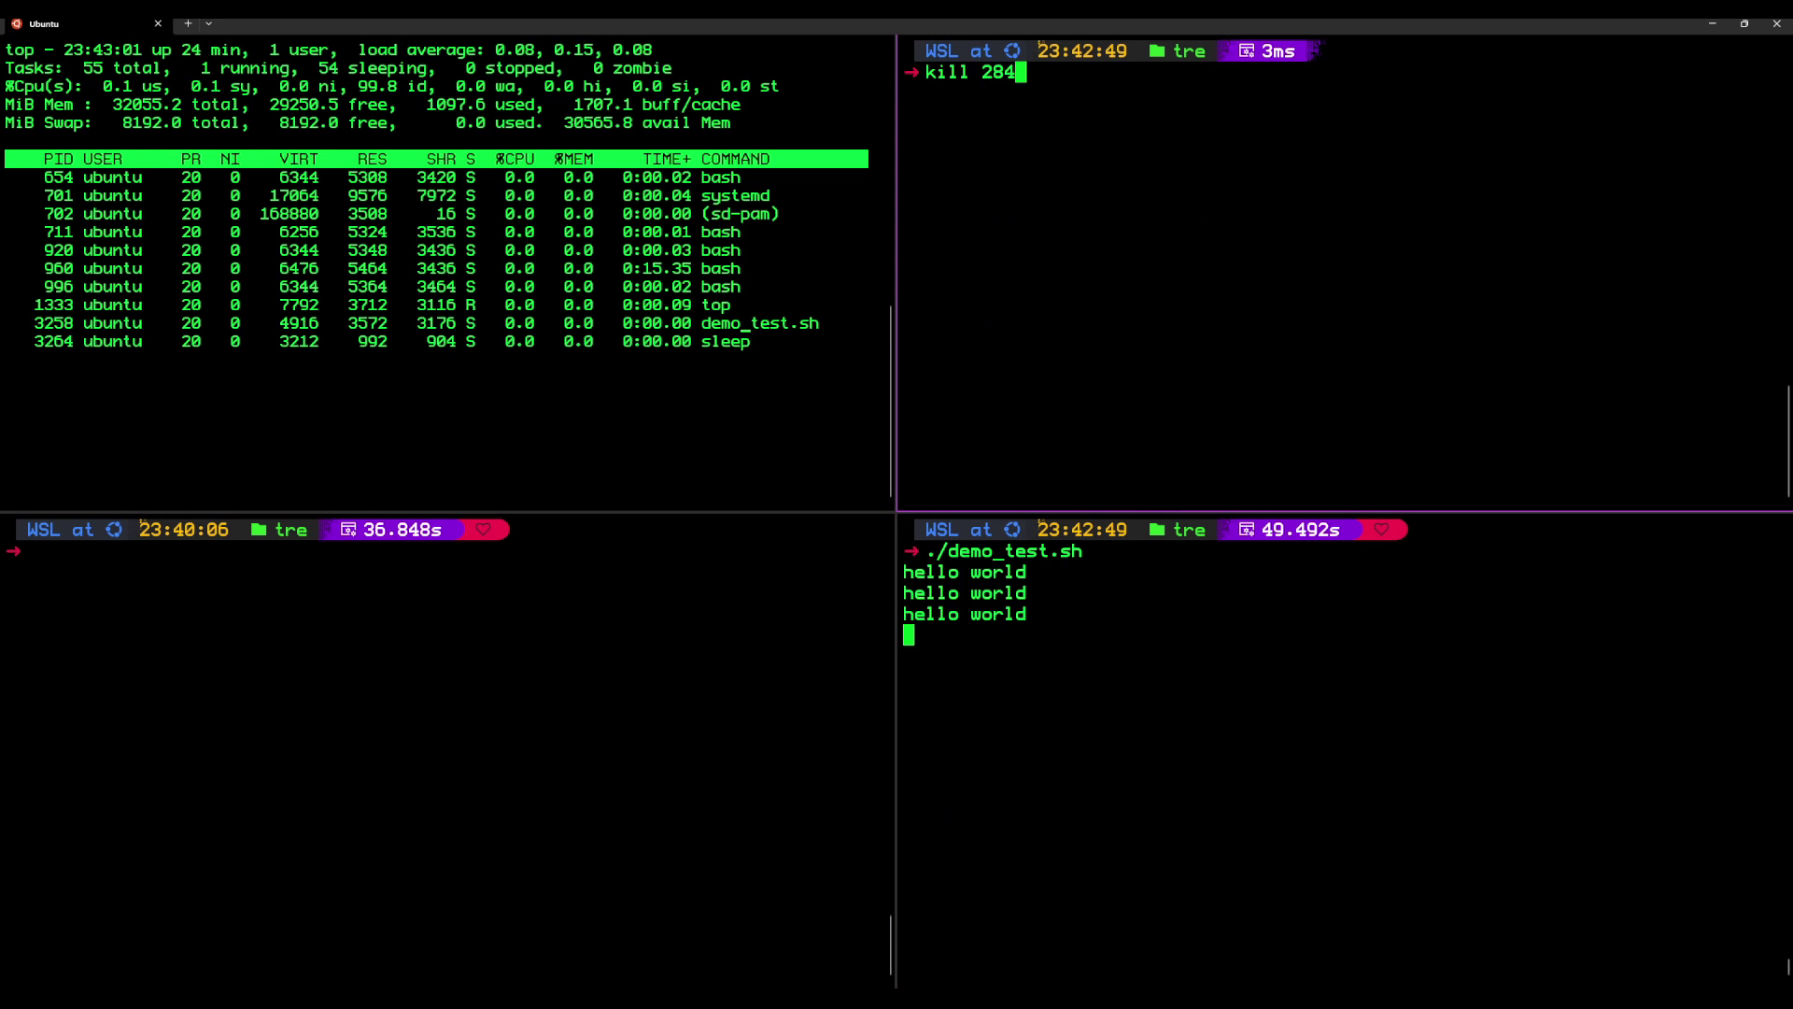
# Step: Look up PID 3258 with pgrep, try pkill 3258, then pkill "demo_test" by name
pyautogui.press('BackSpace')
pyautogui.press('BackSpace')
pyautogui.press('BackSpace')
pyautogui.write('pgrep "demo_test"')
pyautogui.press('Return')
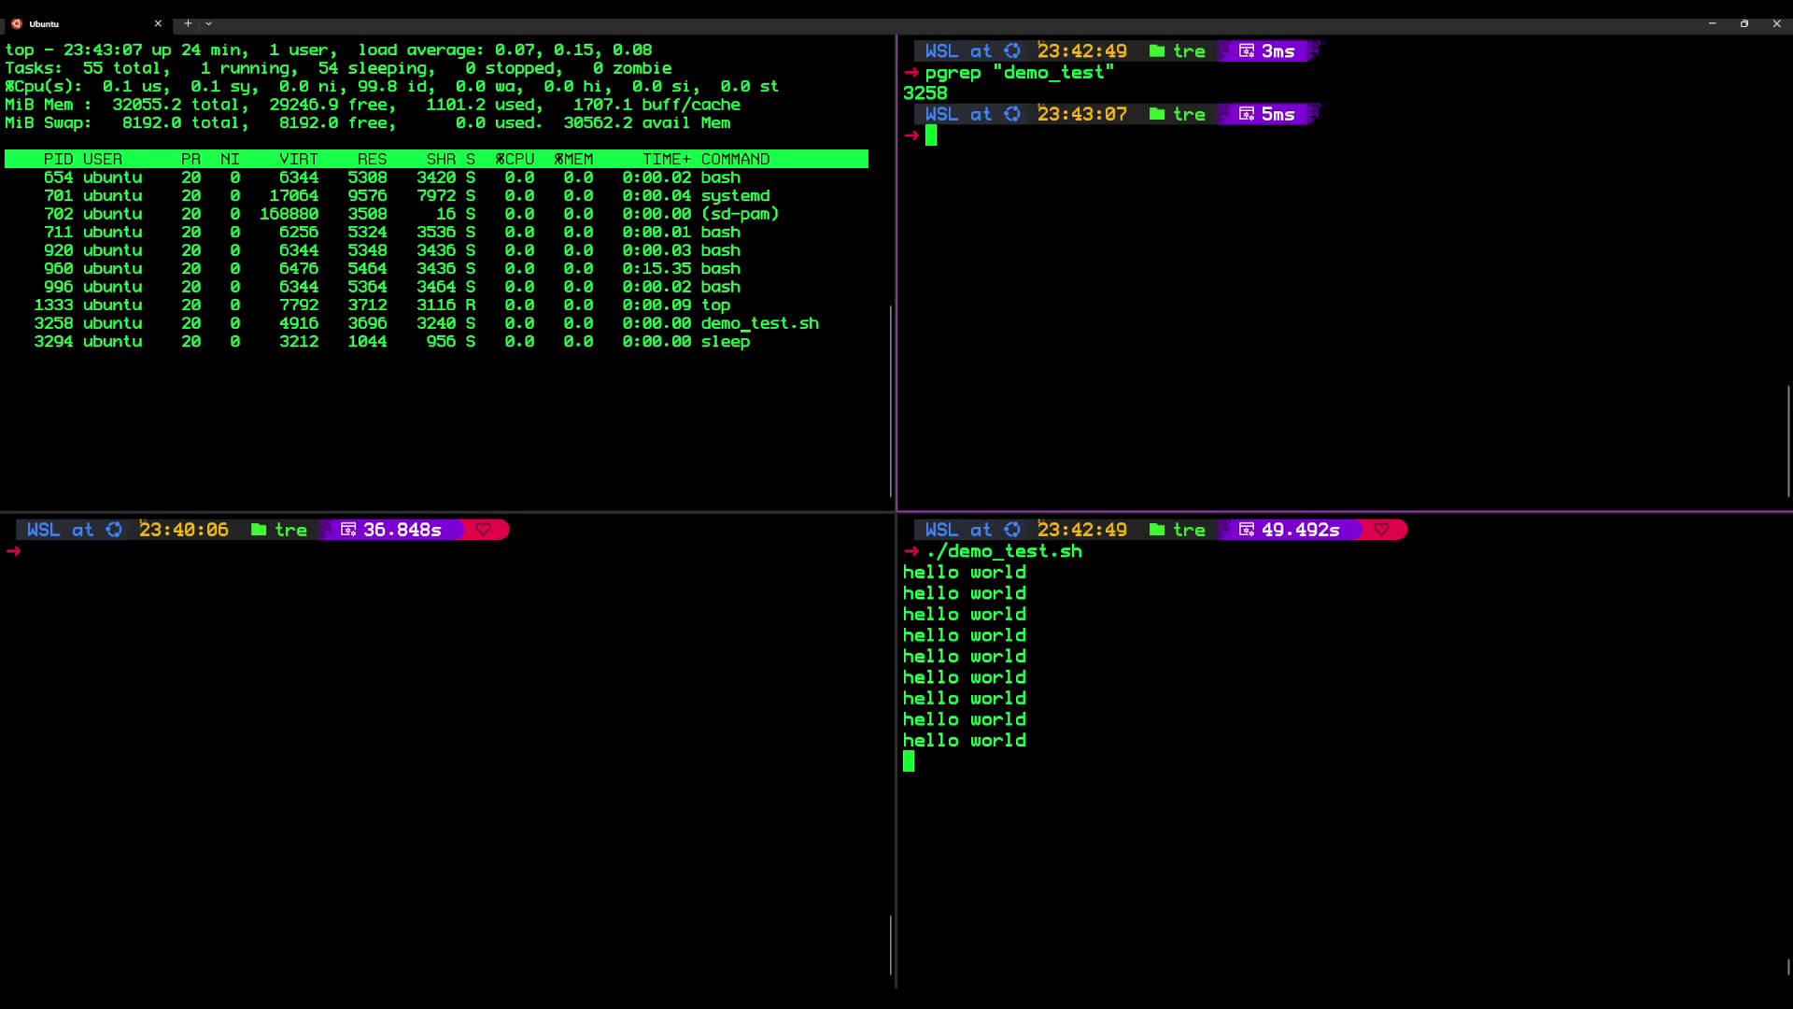
pyautogui.write('pkill ')
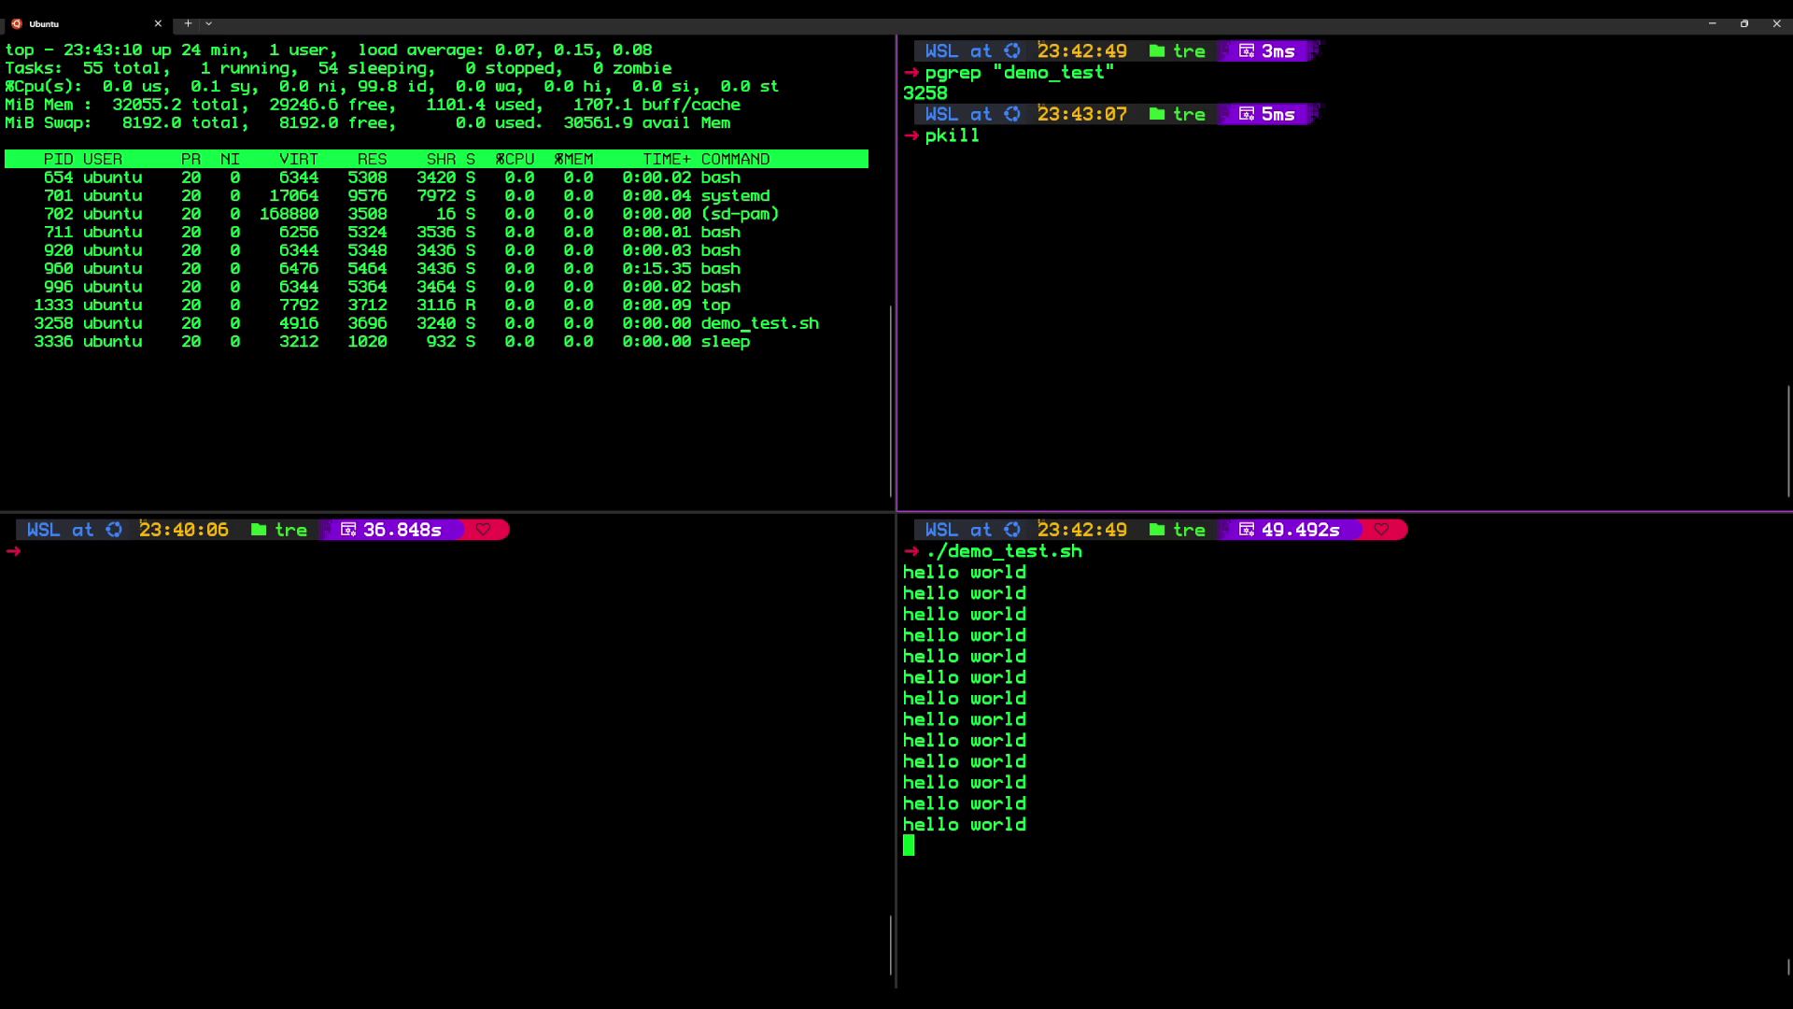
pyautogui.write('3258')
pyautogui.press('Return')
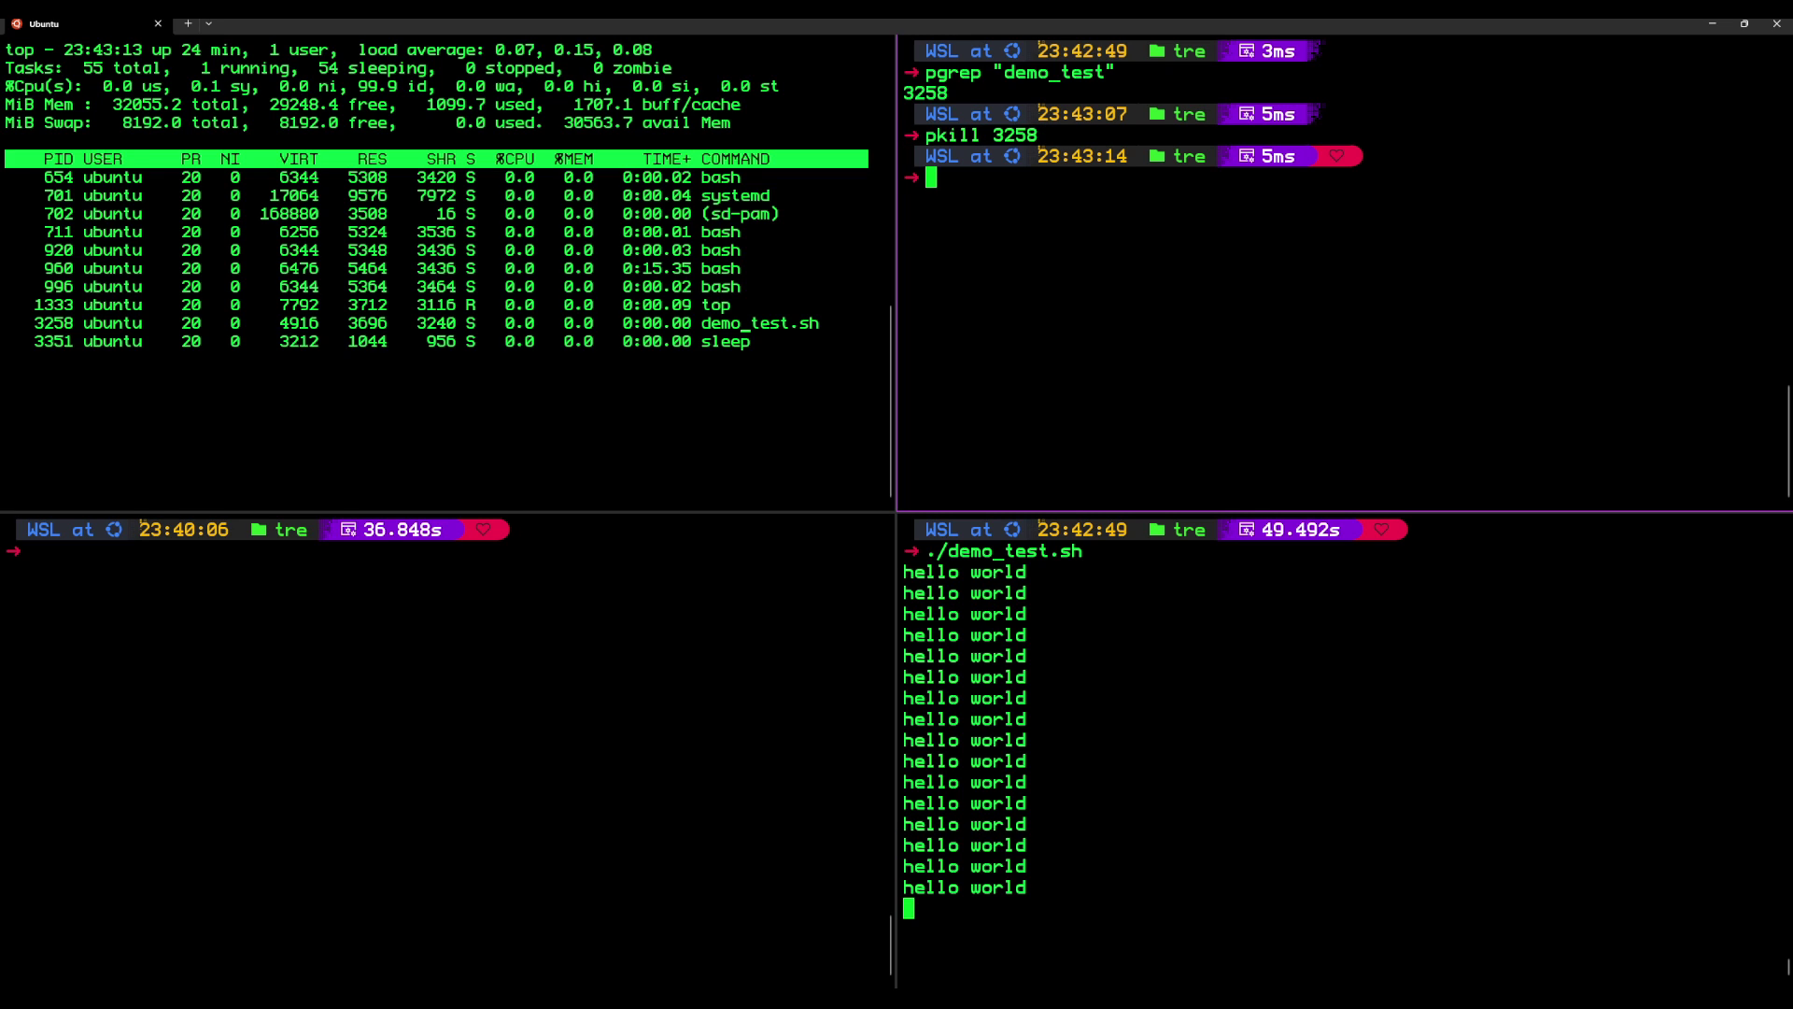
pyautogui.write('pkill "demo_test"')
pyautogui.press('Return')
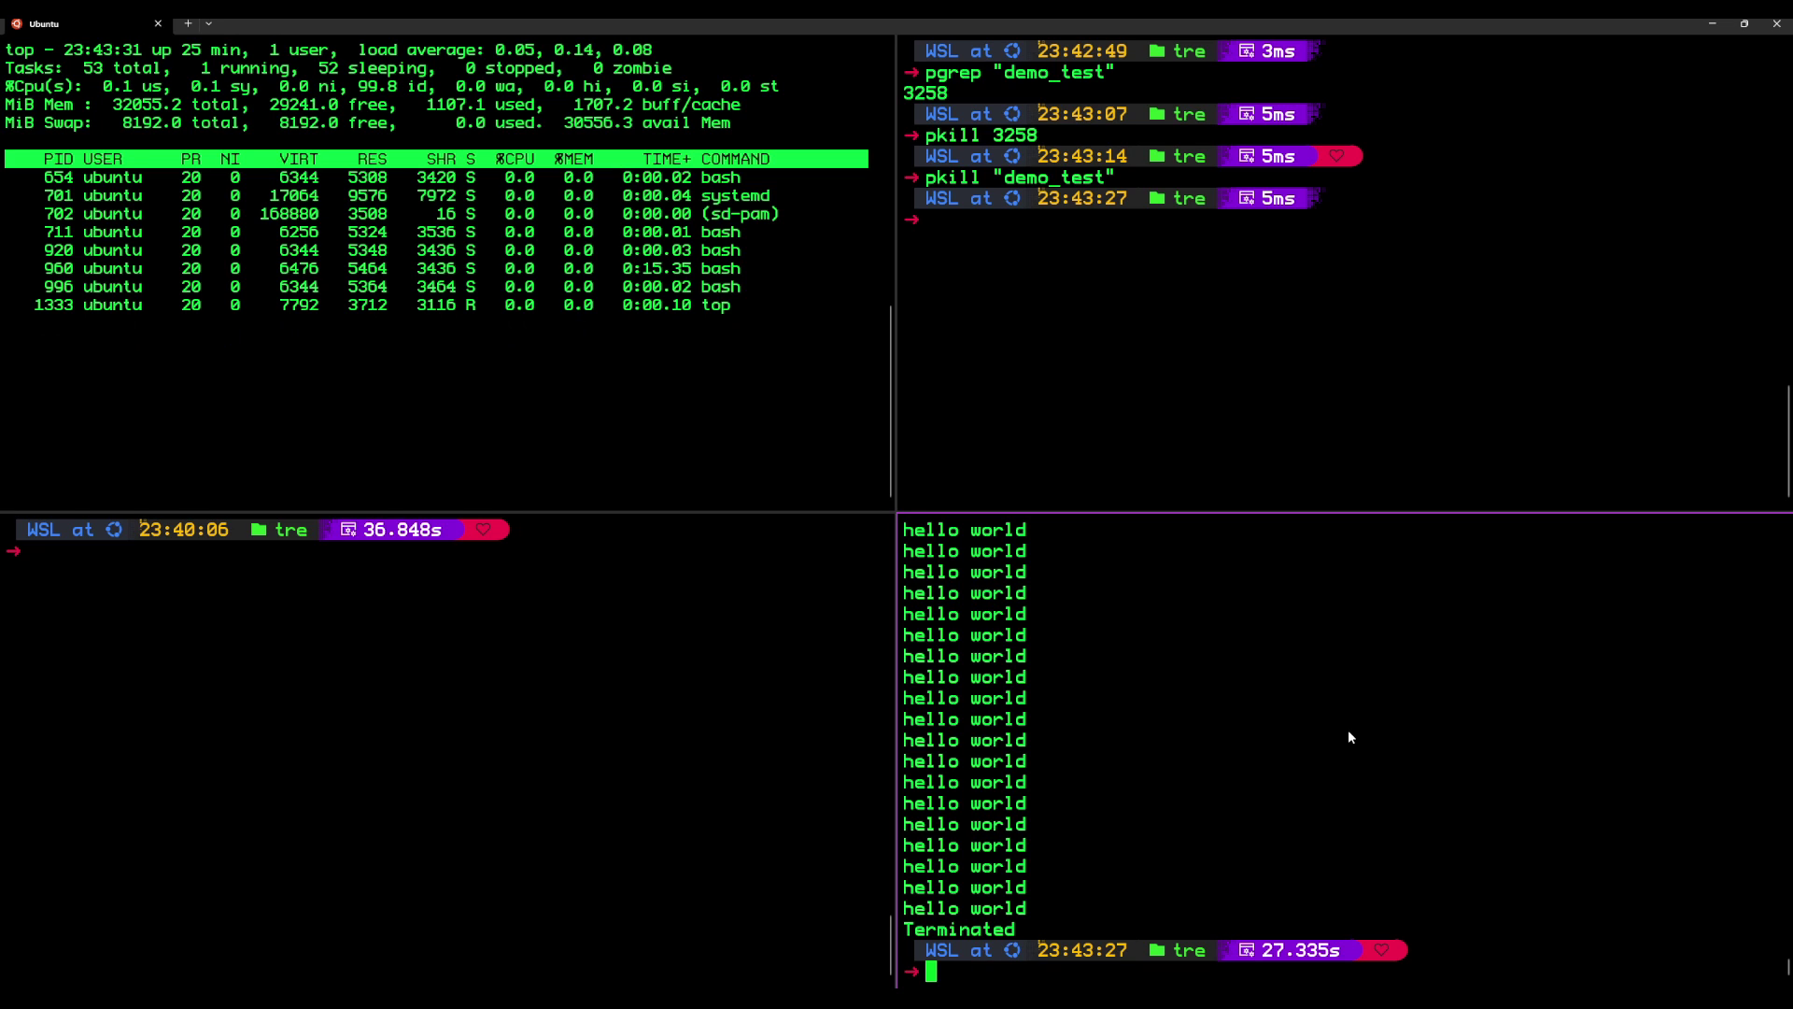
# Step: Clear panes, run ping localhost bottom-left and ./demo_test.sh bottom-right
pyautogui.click(1178, 321)
pyautogui.hotkey('ctrl', 'l')
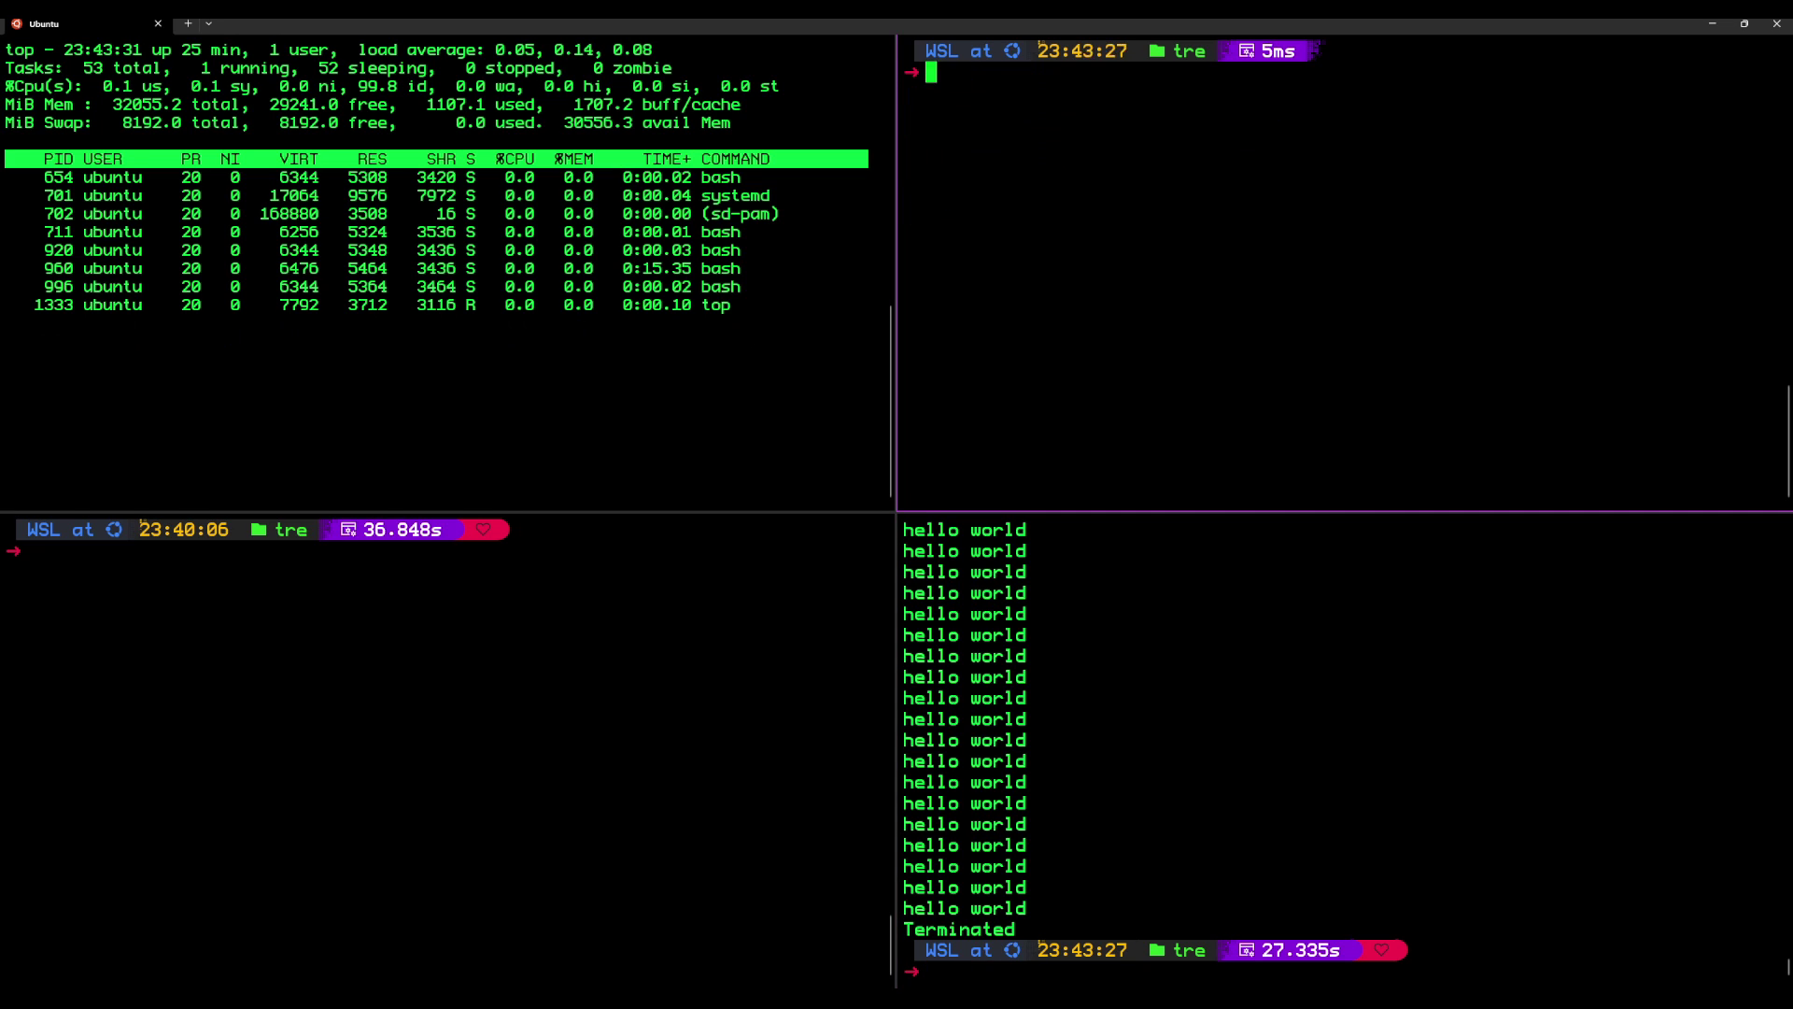
pyautogui.hotkey('alt', 'Down')
pyautogui.hotkey('ctrl', 'l')
pyautogui.hotkey('alt', 'Left')
pyautogui.write('ping')
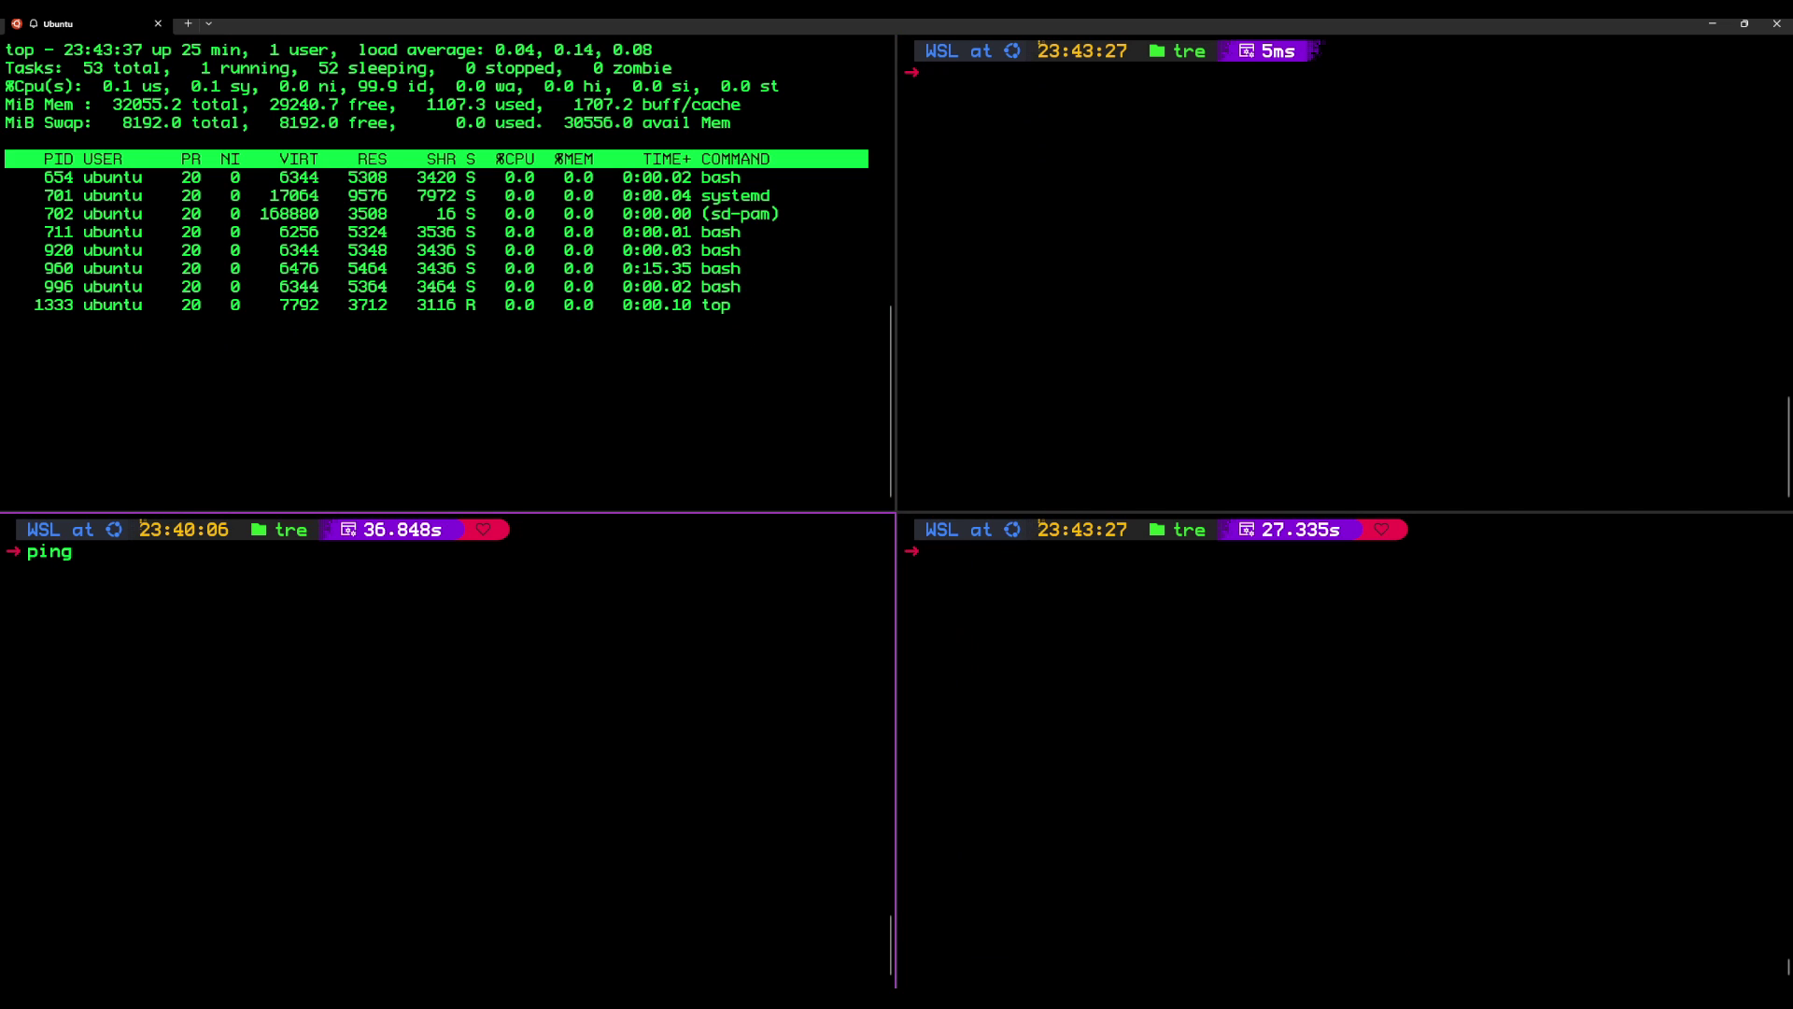
pyautogui.write(' localhost')
pyautogui.press('Return')
pyautogui.hotkey('alt', 'Right')
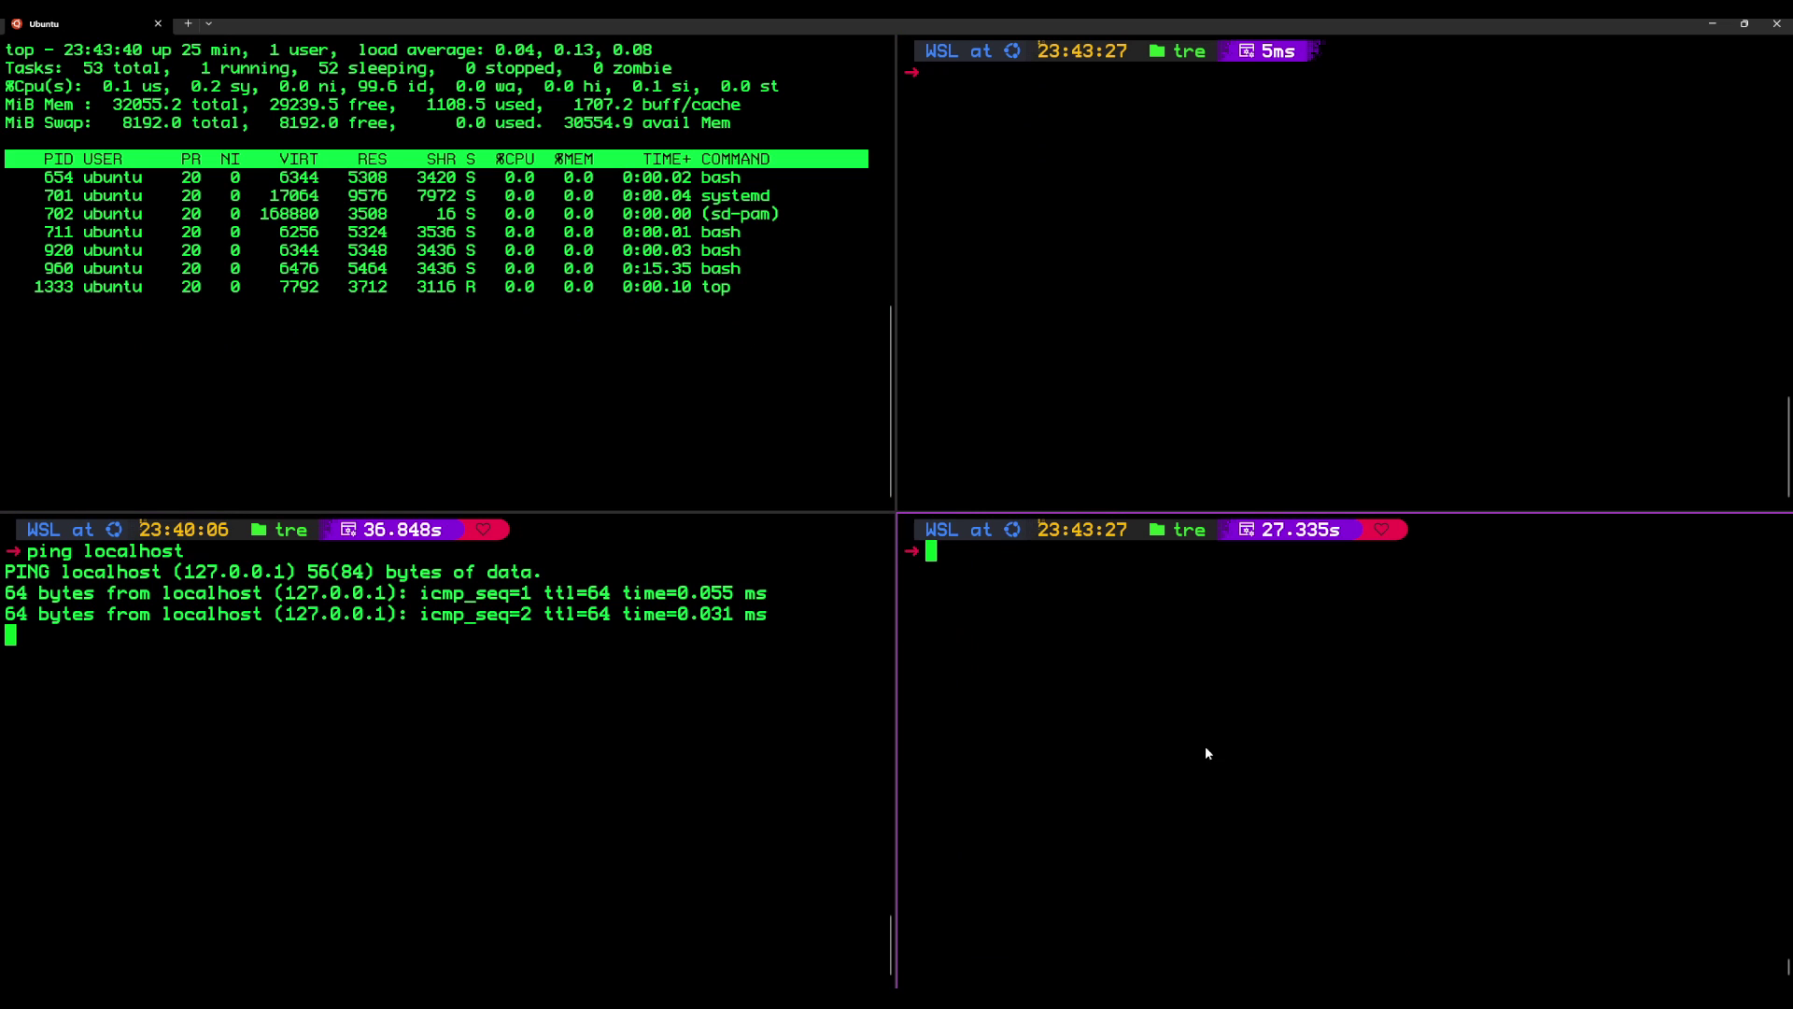
pyautogui.write('./demo_test.sh')
pyautogui.press('Return')
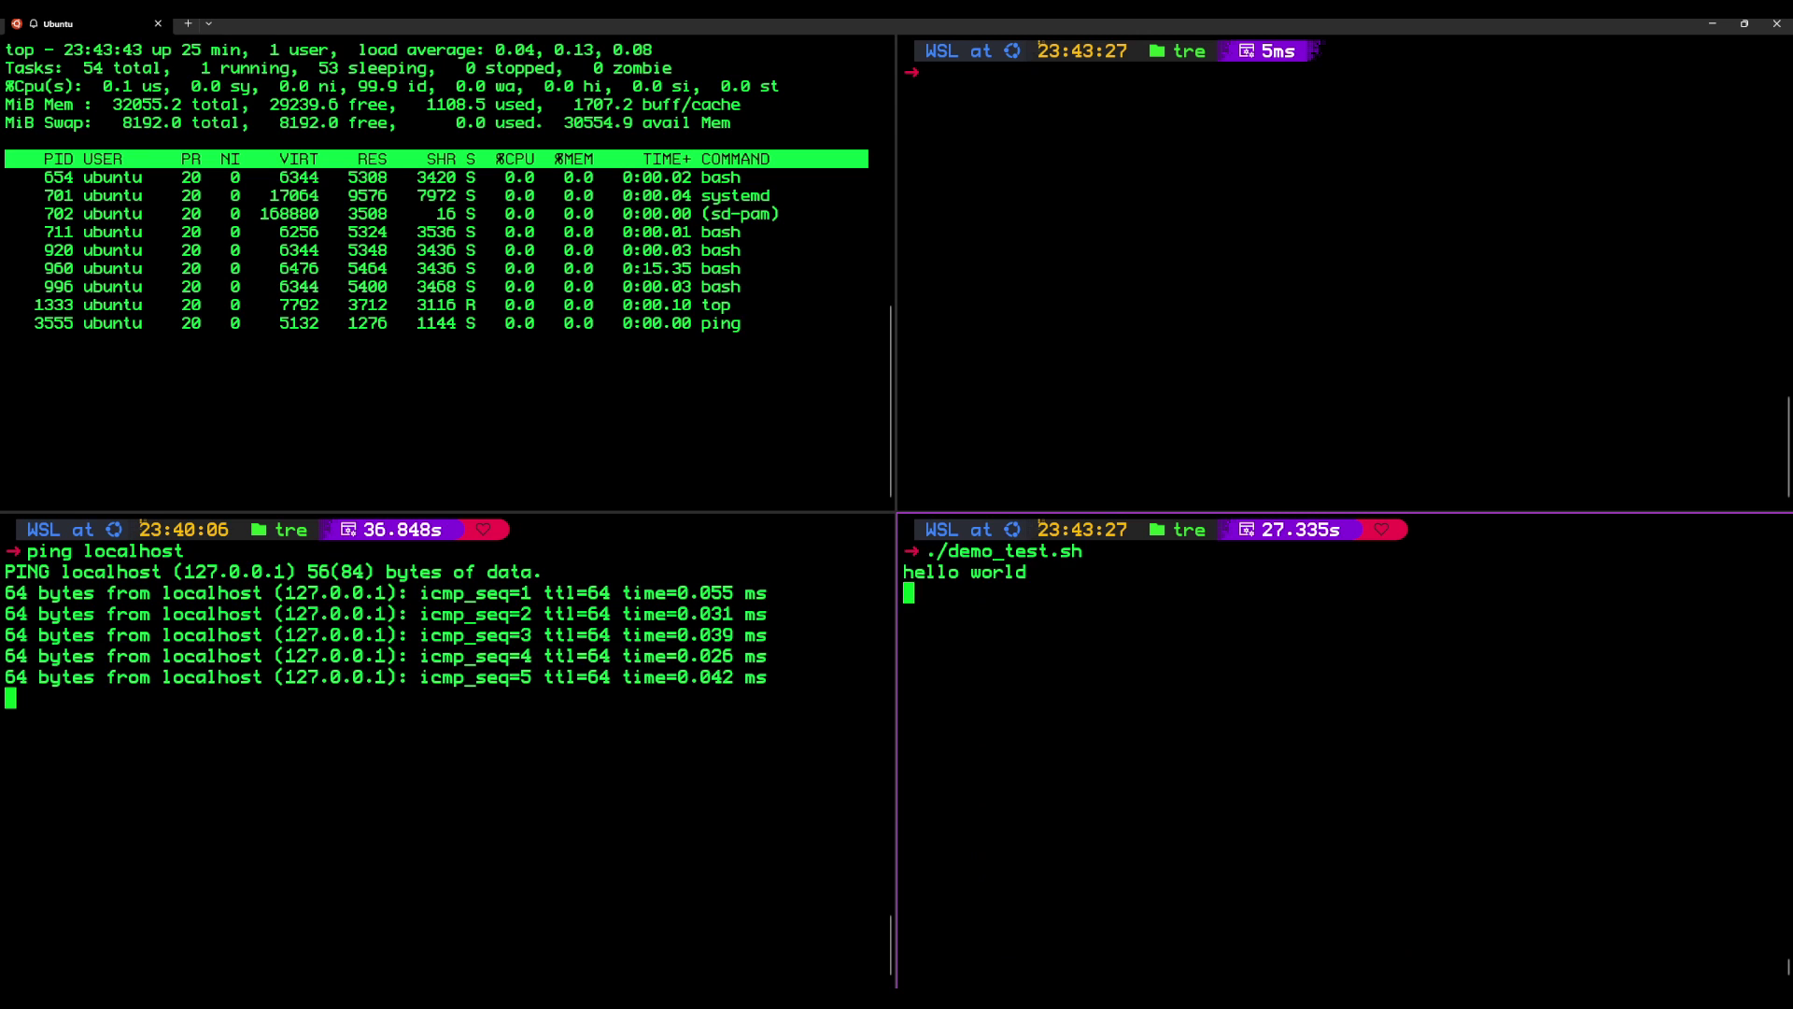
# Step: In the top-right pane run ps -aux, ps, then ps -u ubuntu, clearing between
pyautogui.hotkey('alt', 'Up')
pyautogui.write('ps -aux')
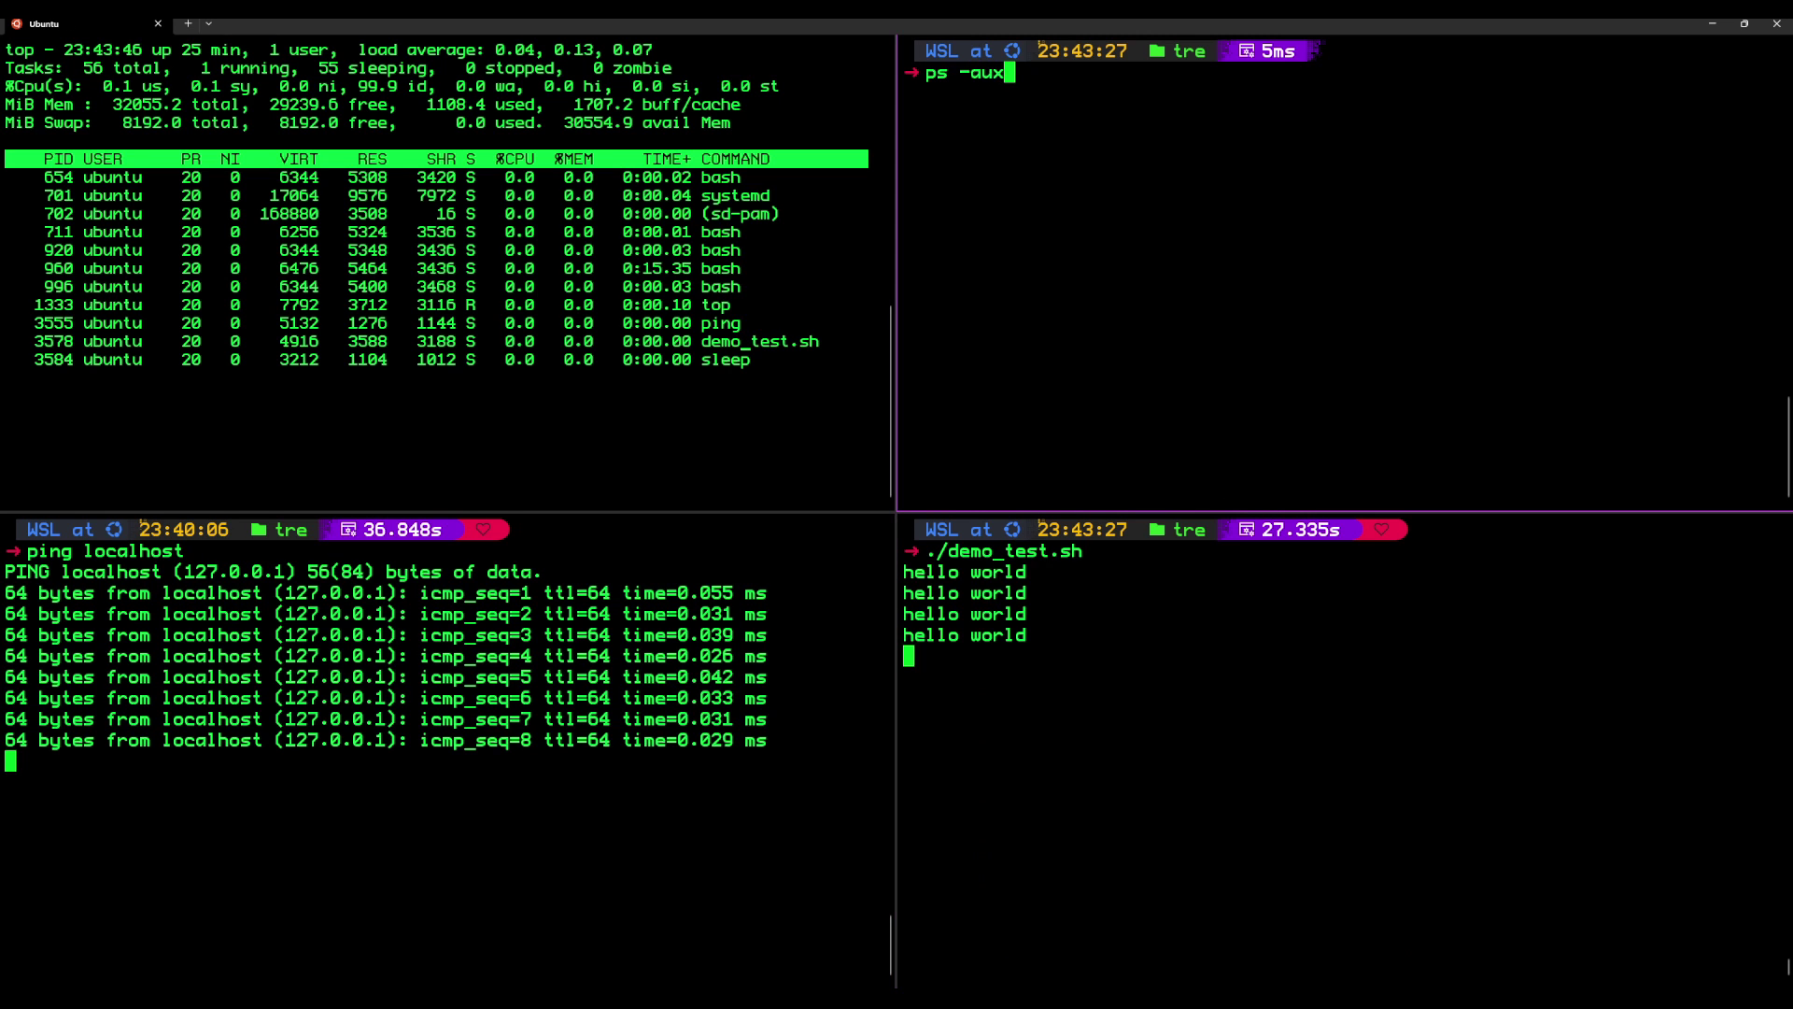
pyautogui.press('Return')
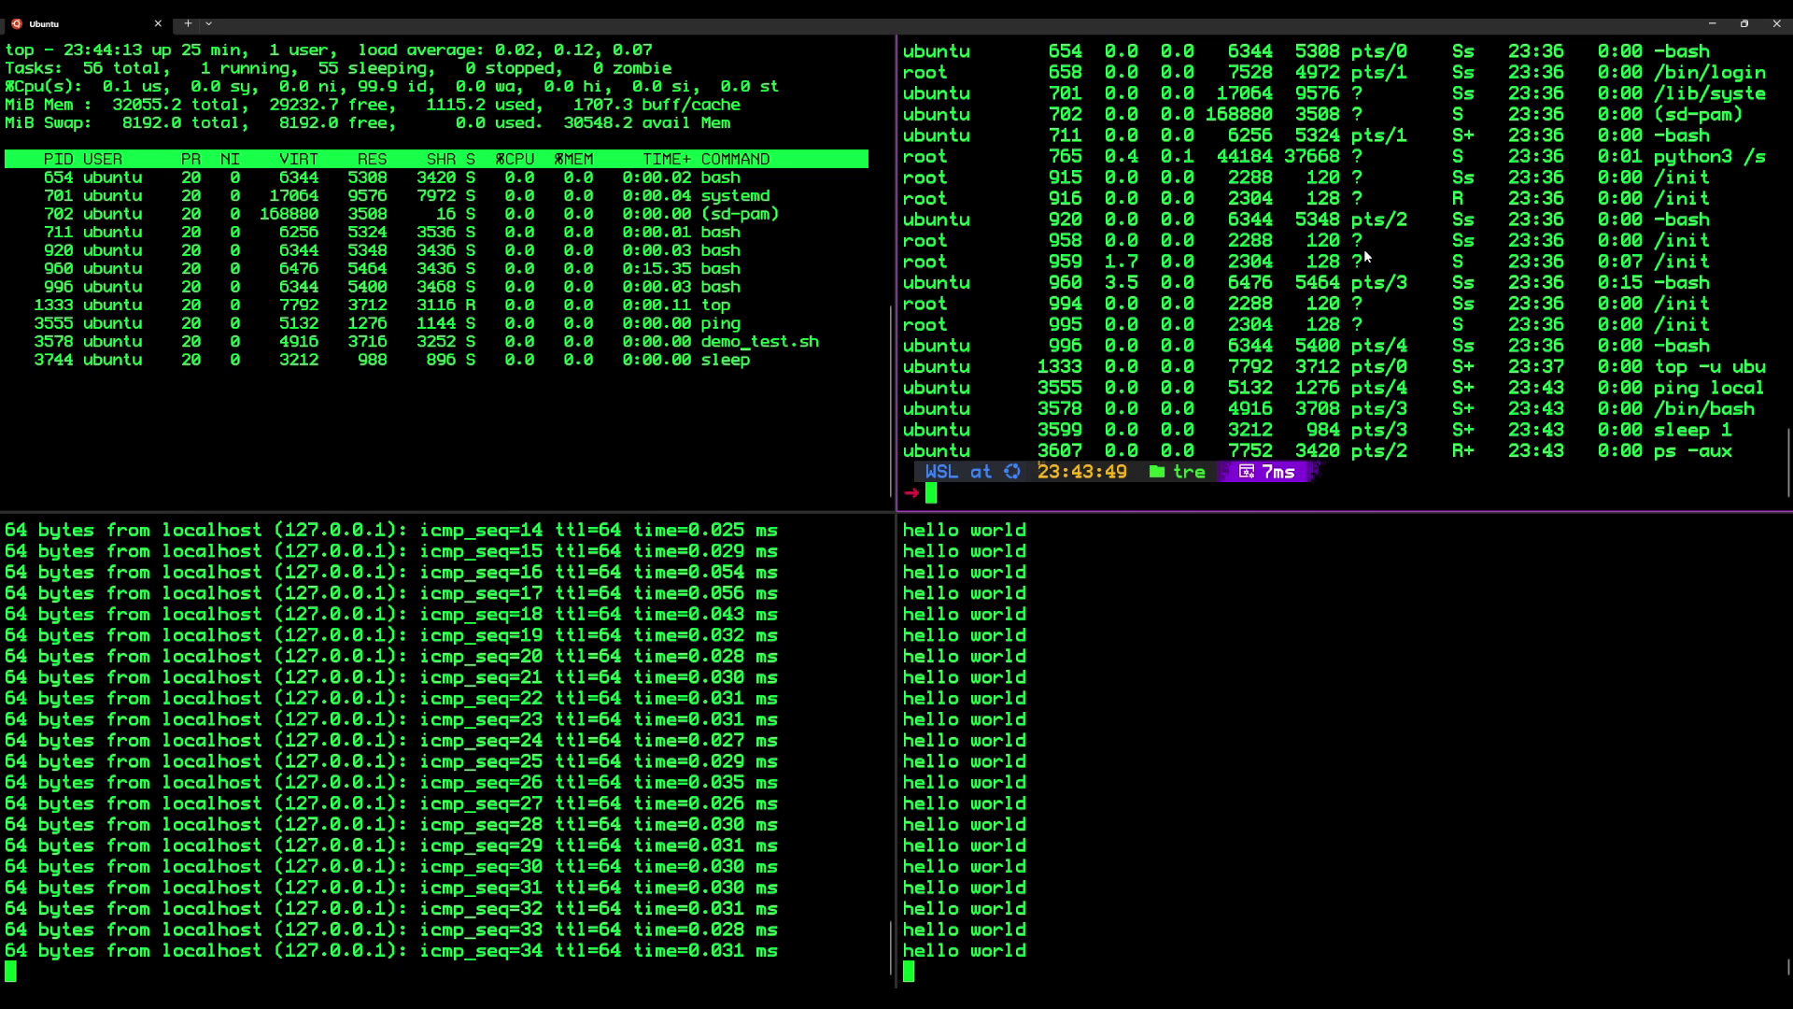
pyautogui.hotkey('ctrl', 'l')
pyautogui.write('ps')
pyautogui.press('Return')
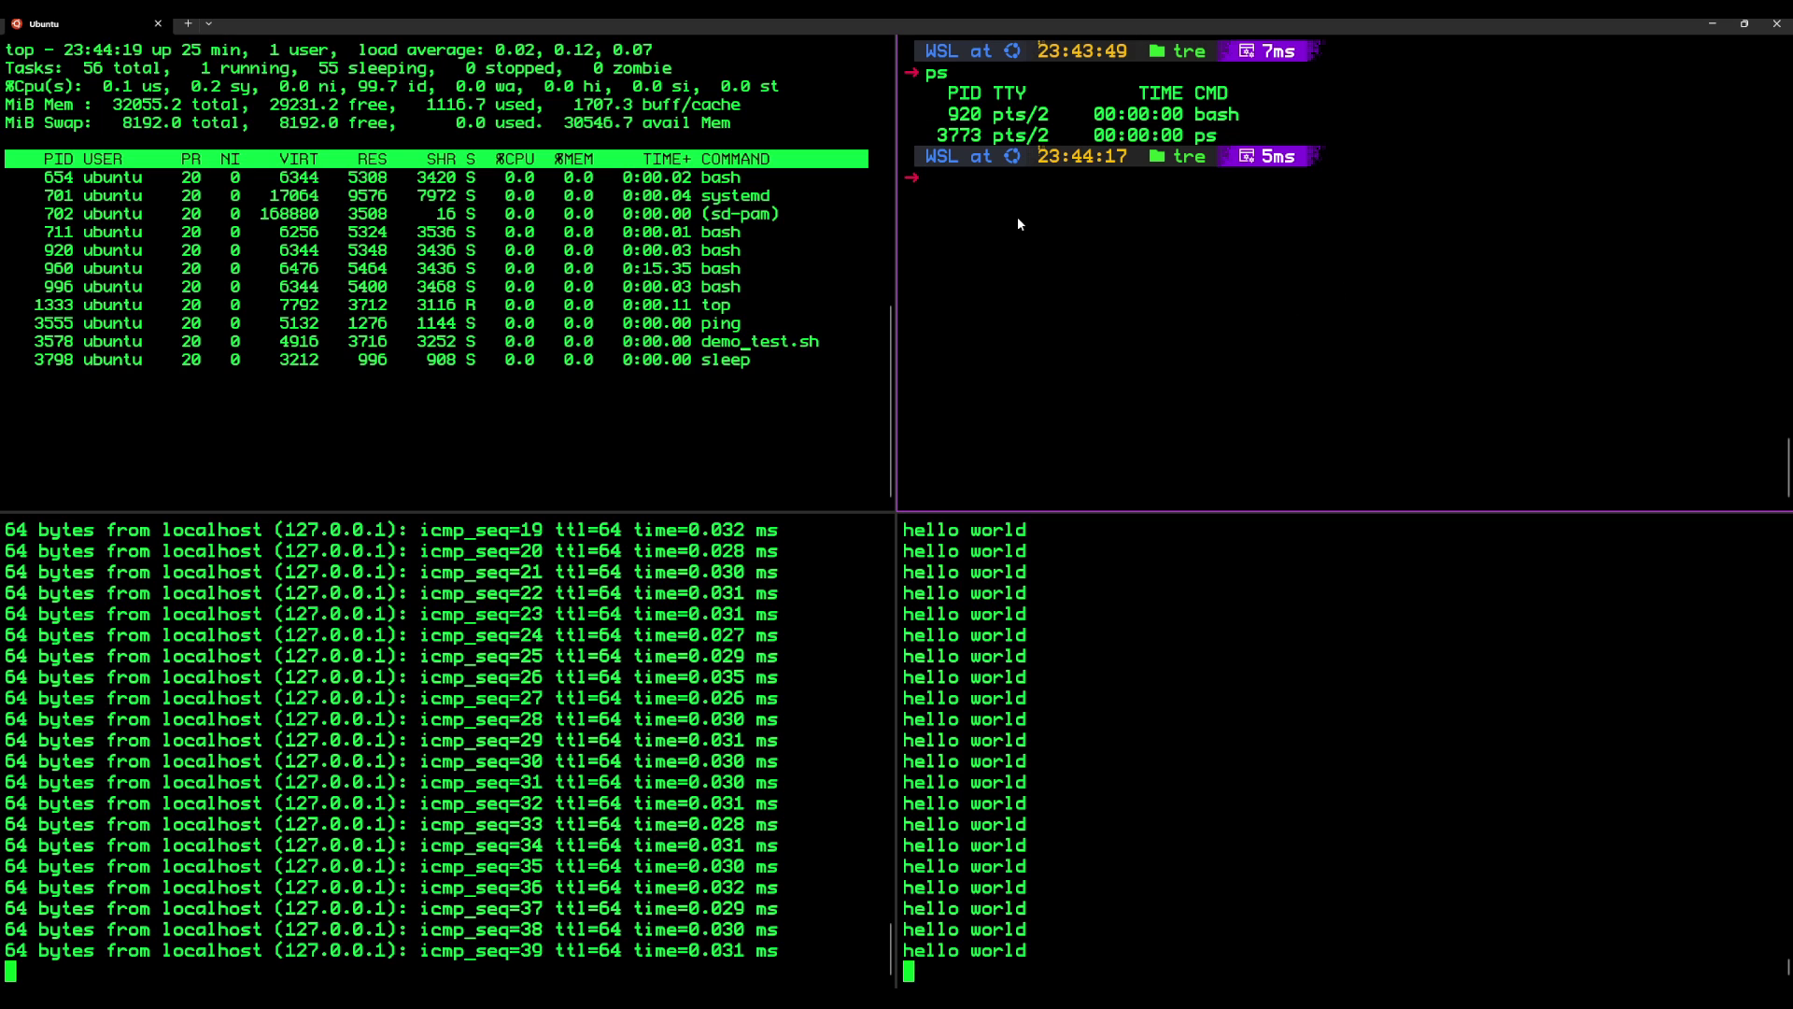
pyautogui.hotkey('ctrl', 'l')
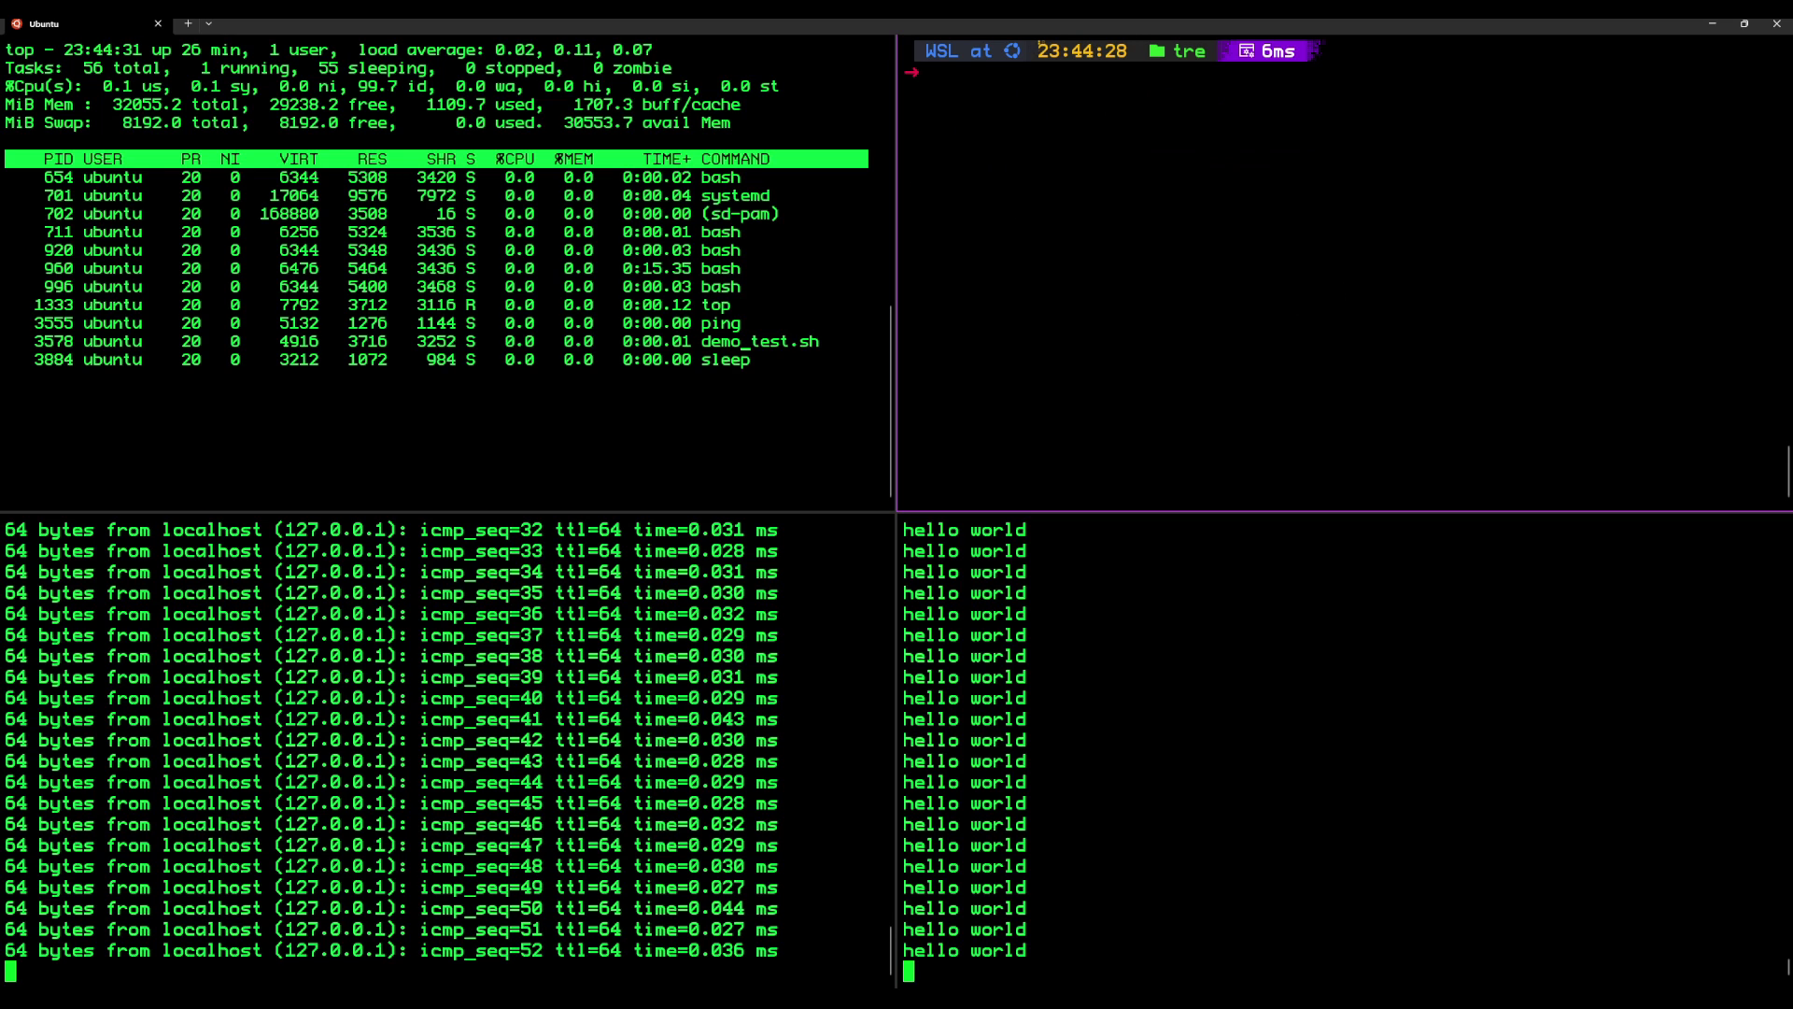
pyautogui.write('ps -u ubuntu')
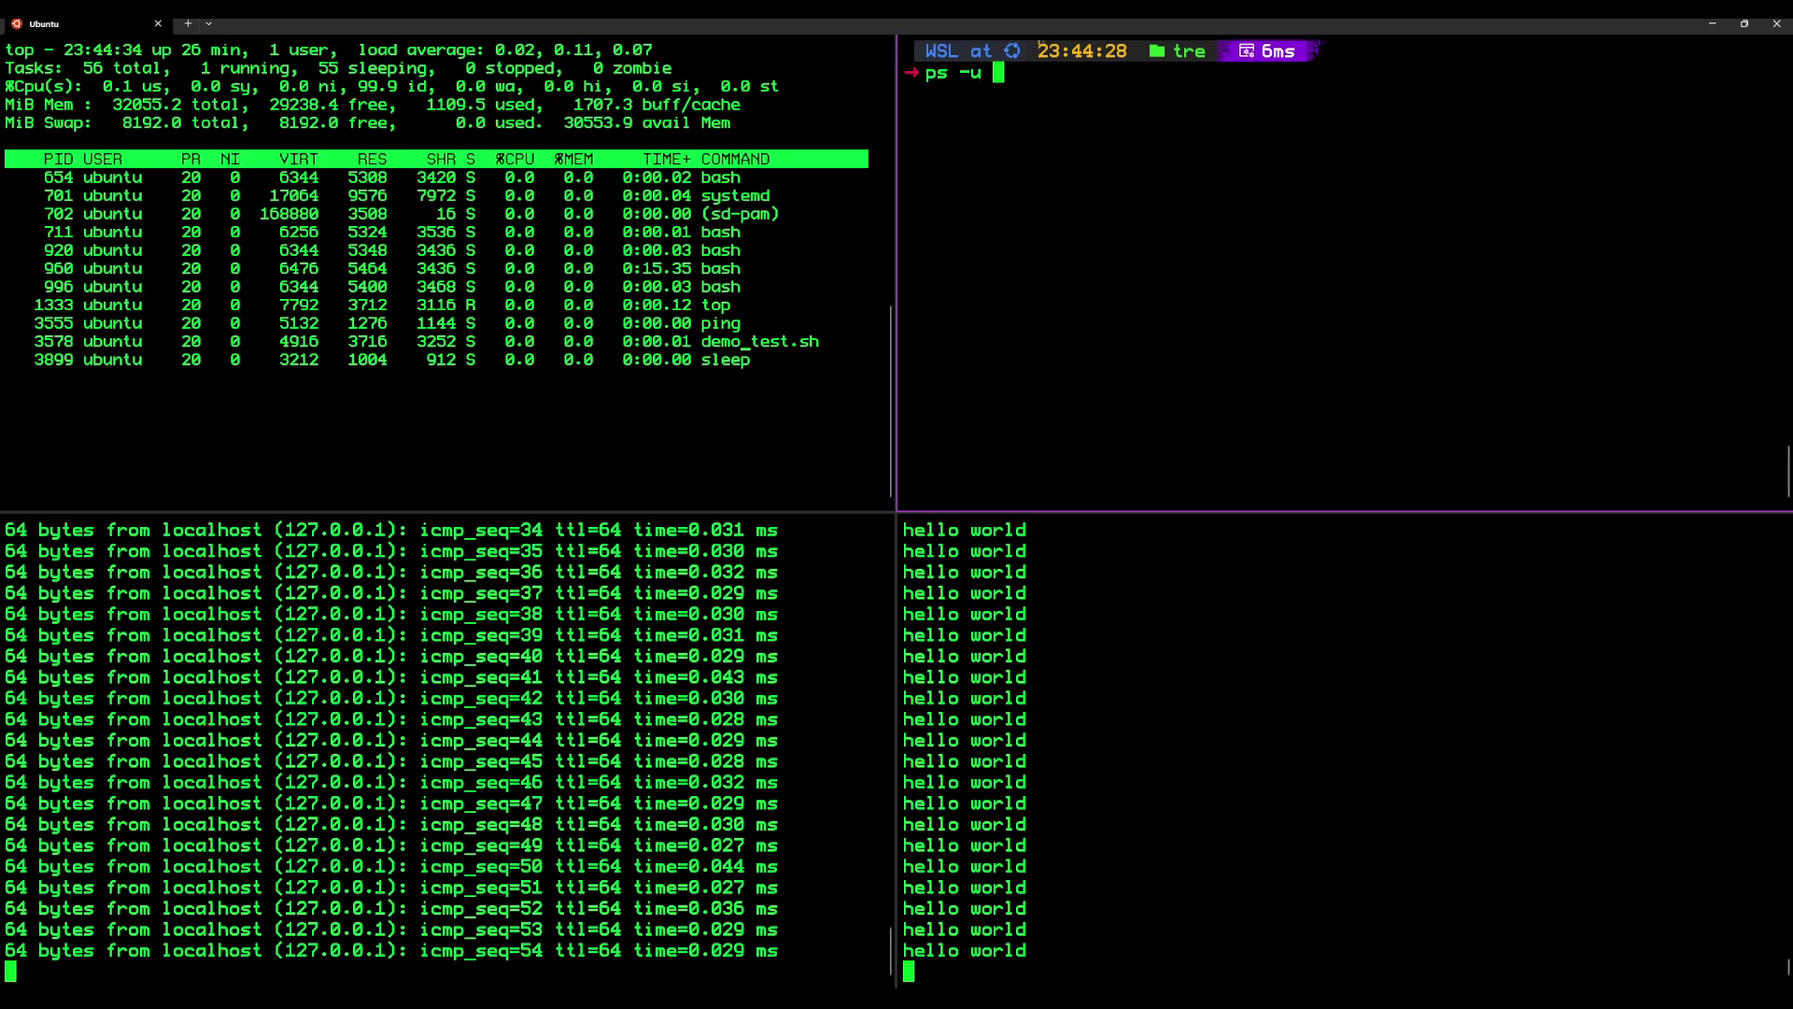
pyautogui.press('Return')
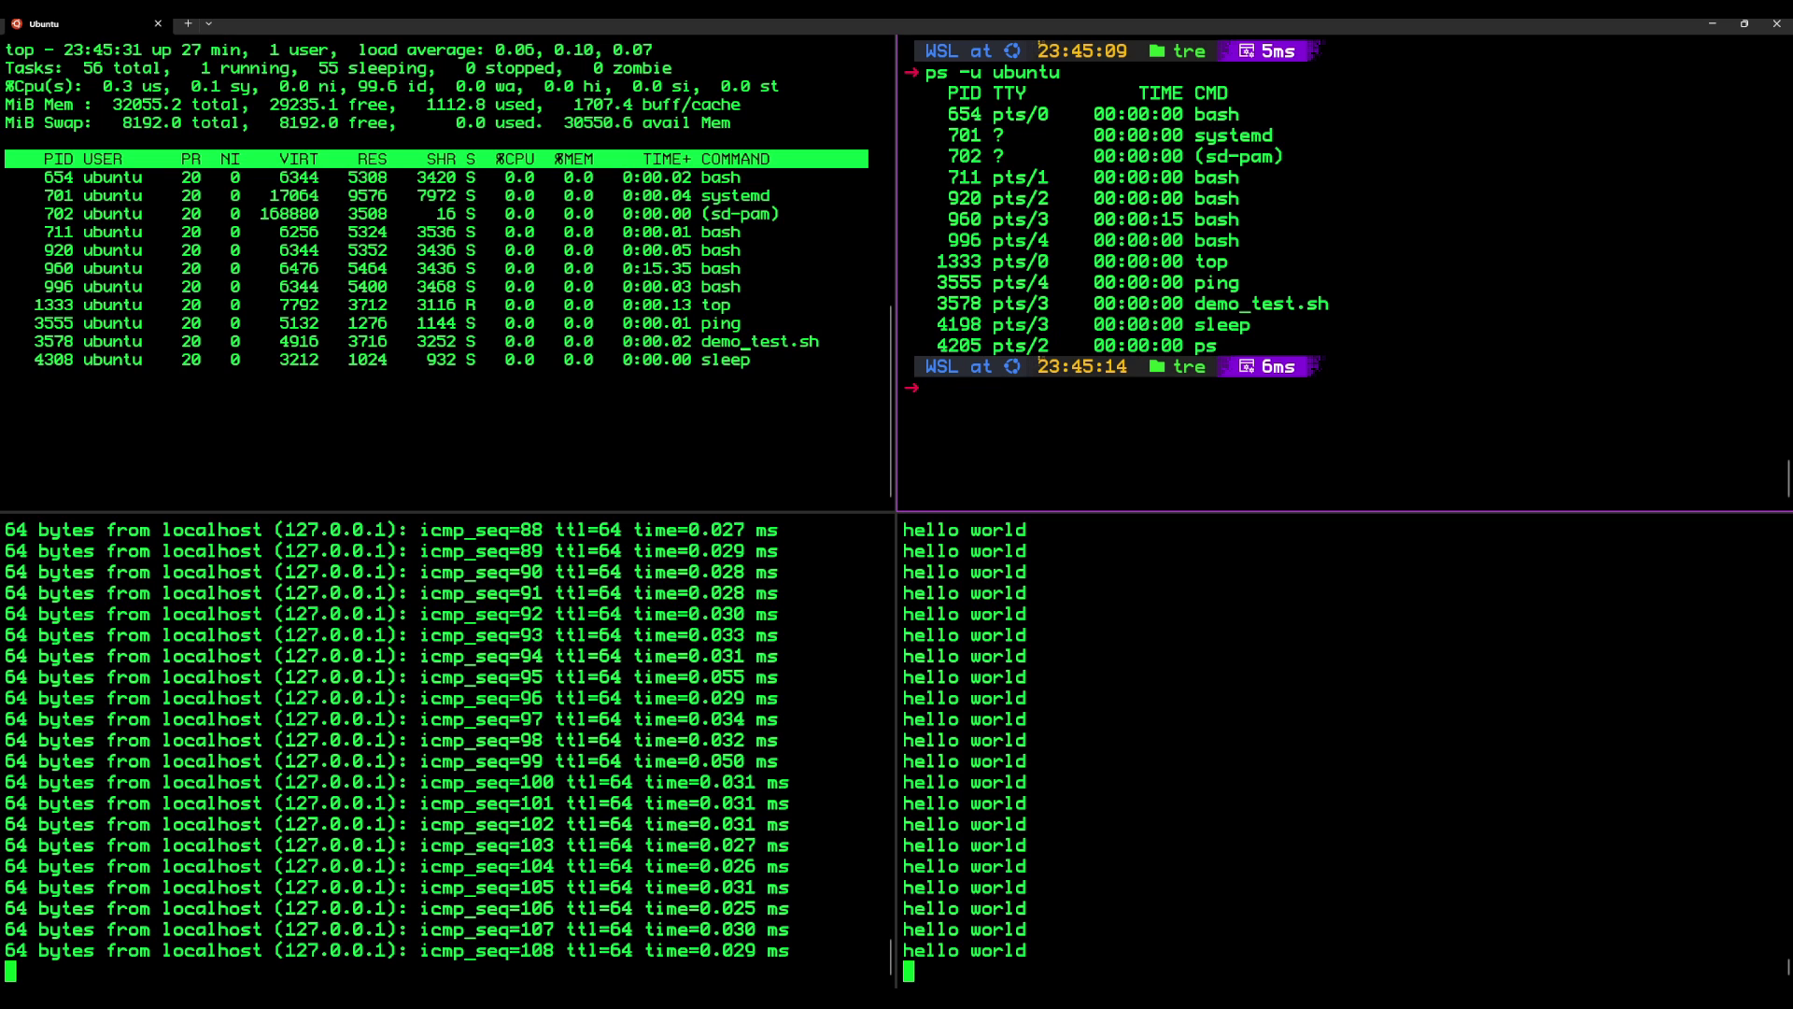
pyautogui.write('pkill "demo_test"')
# Step: Kill demo_test and ping with pkill by name, then clear the top-right, bottom-right and bottom-left panes
pyautogui.press('Return')
pyautogui.write('pki')
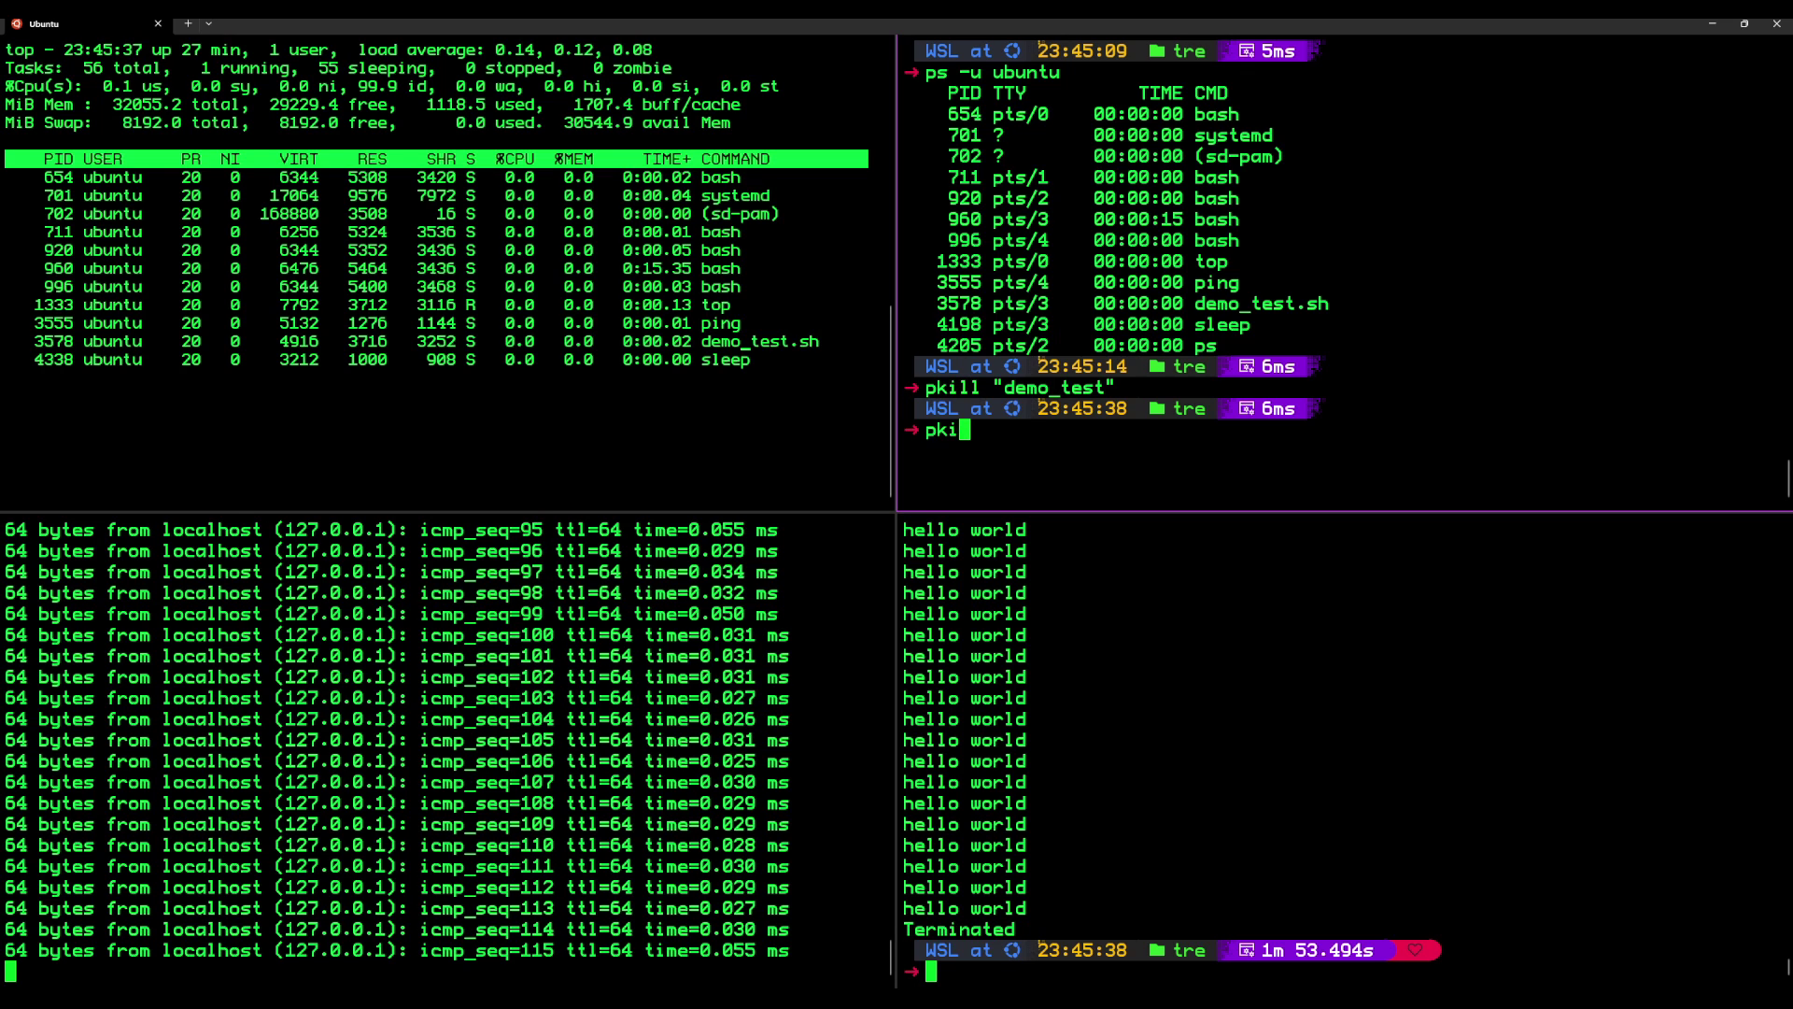
pyautogui.write('ll "ping"')
pyautogui.press('Return')
pyautogui.hotkey('ctrl', 'l')
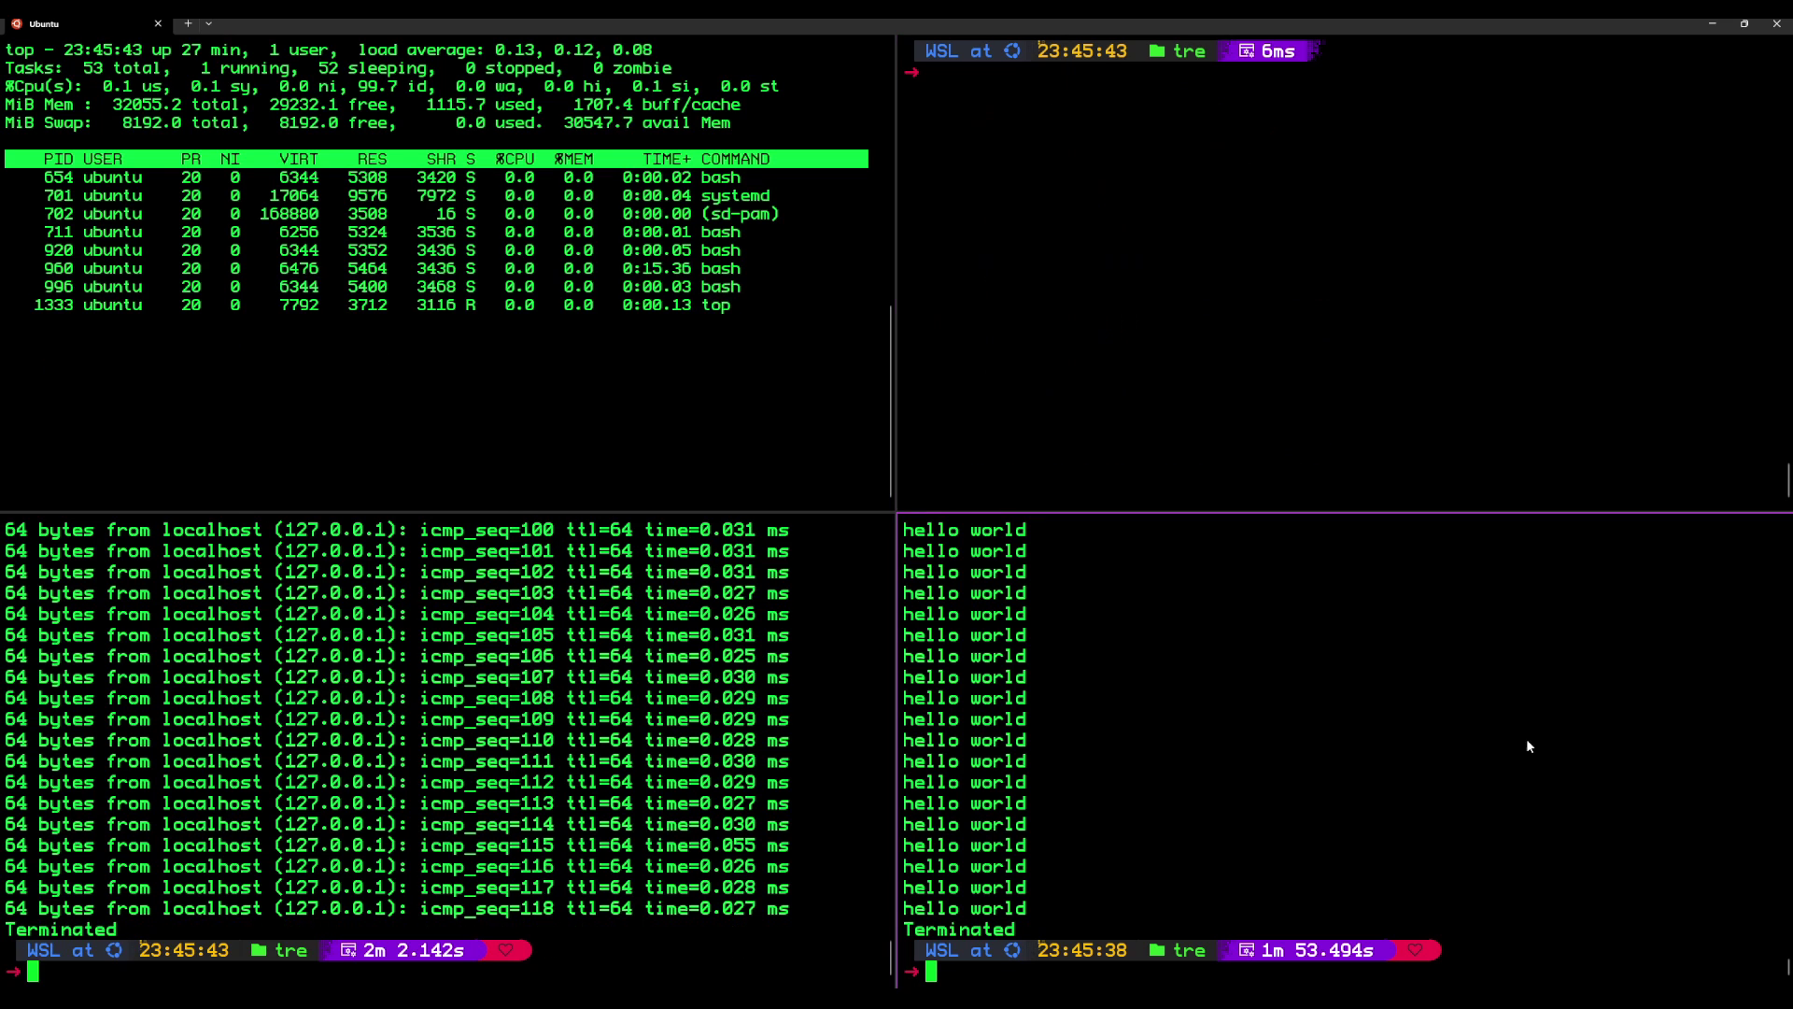
pyautogui.hotkey('ctrl', 'l')
pyautogui.click(708, 783)
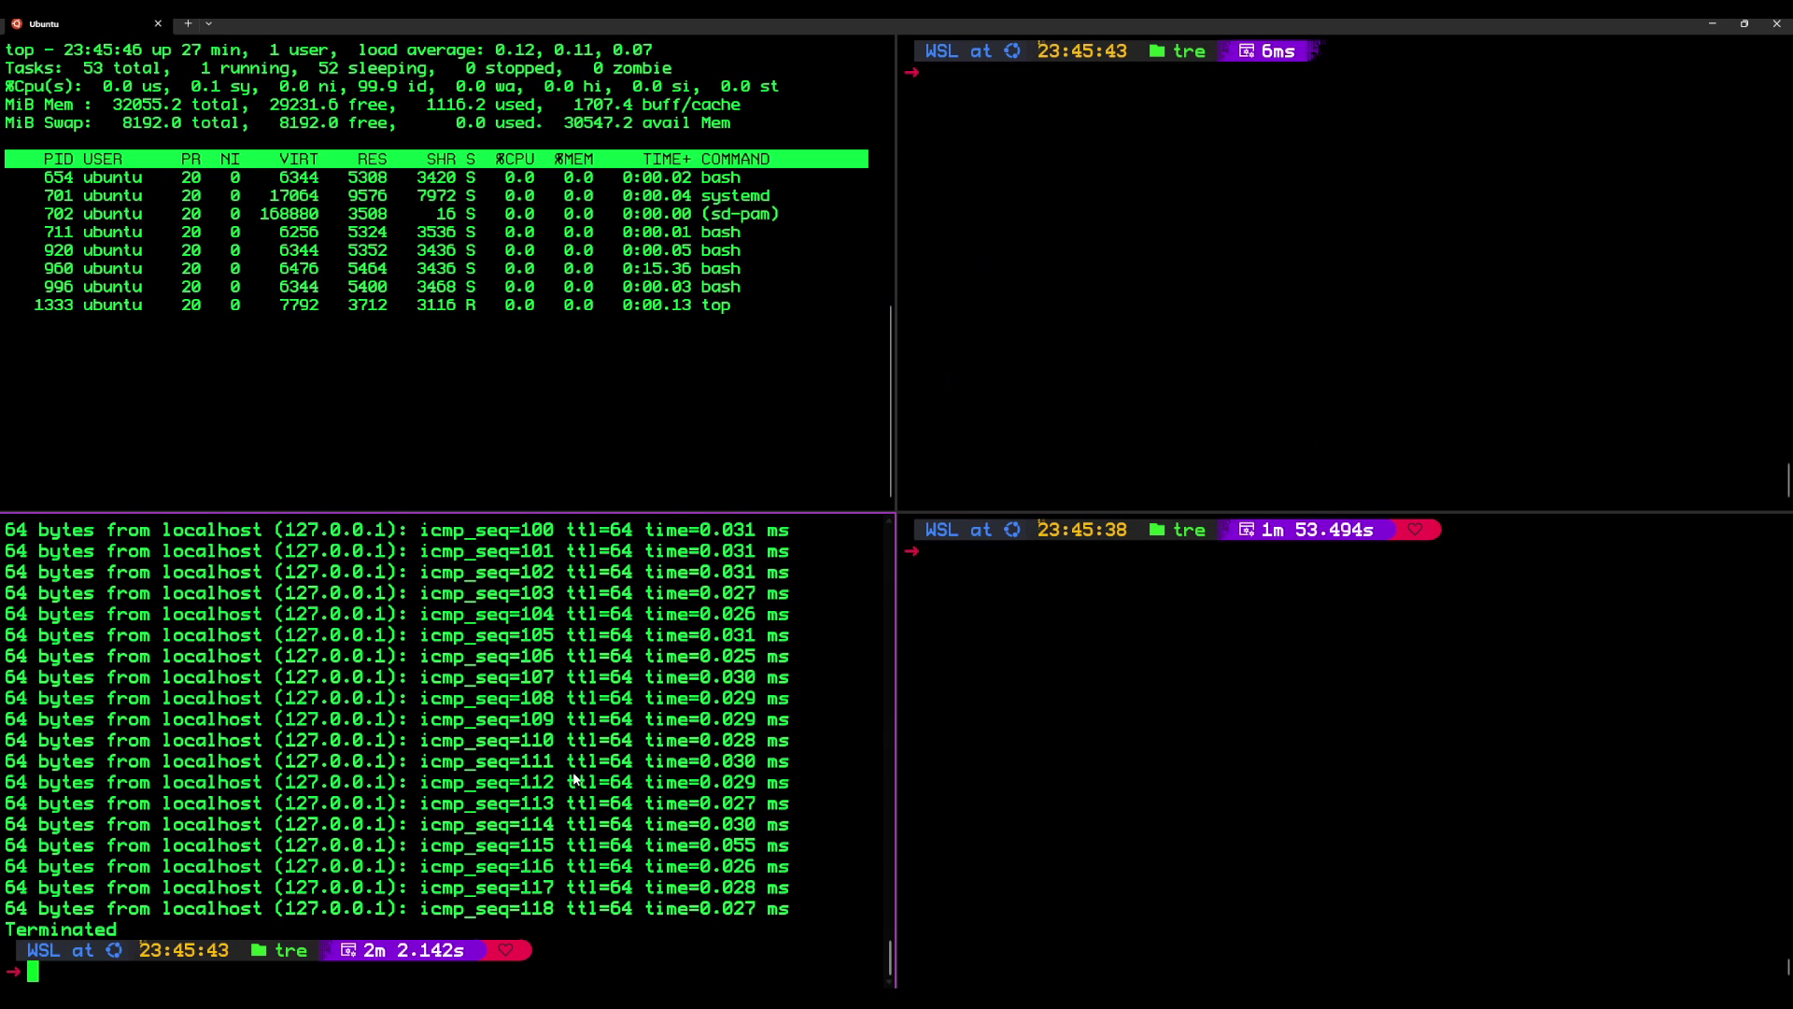
pyautogui.hotkey('ctrl', 'l')
pyautogui.write('s')
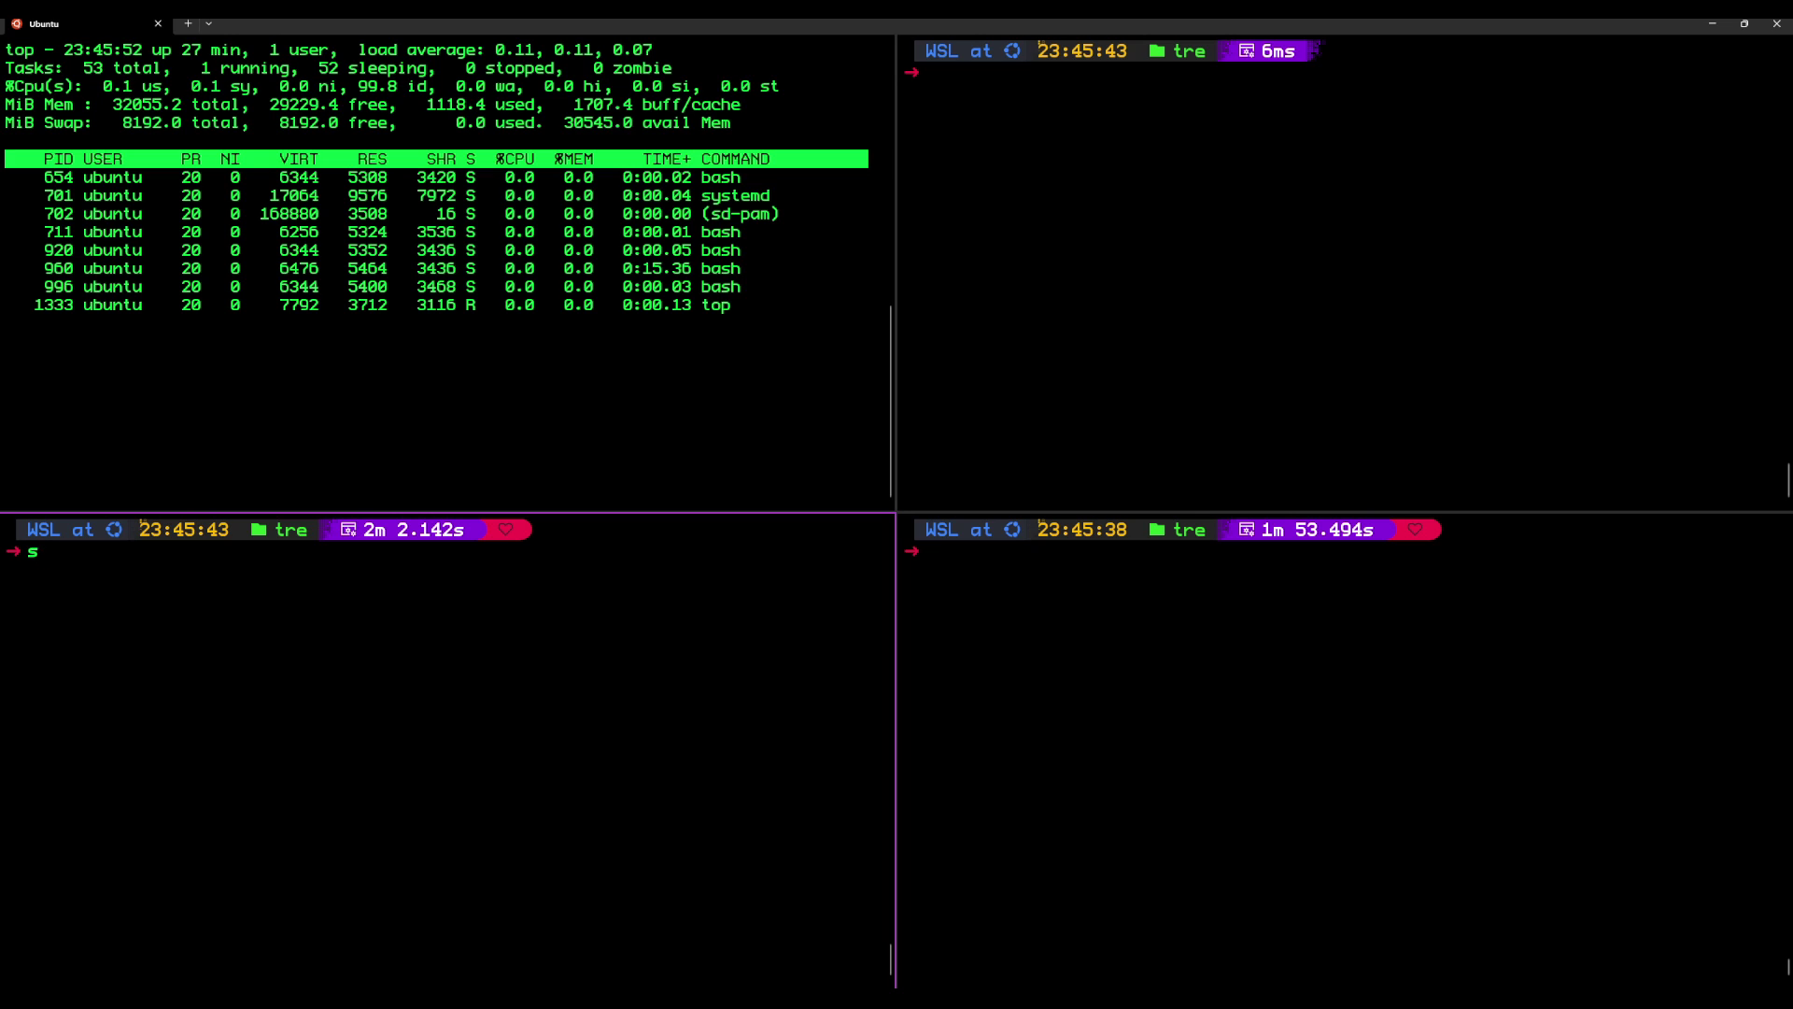
pyautogui.write('udo su')
# Step: Become root with sudo su in the bottom-left pane and ping localhost as root
pyautogui.press('Return')
pyautogui.write('password')
pyautogui.press('Return')
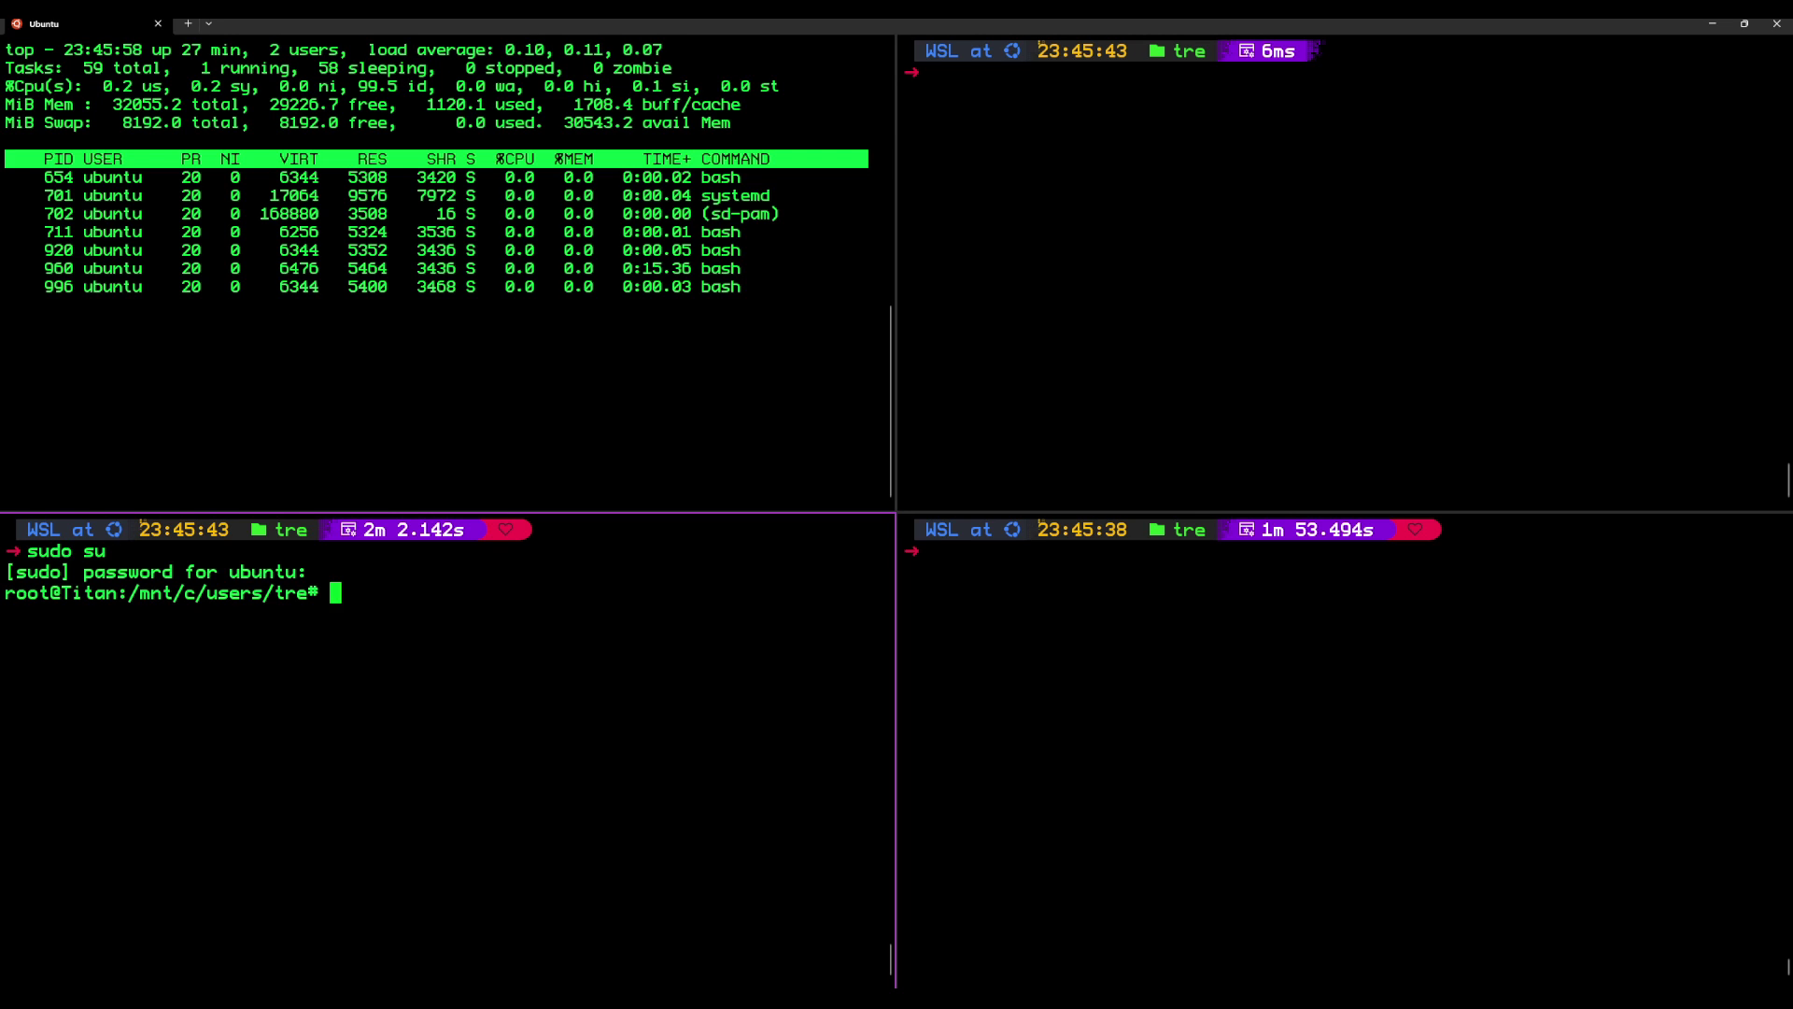
pyautogui.write('ing localhost')
pyautogui.press('Return')
# Step: Ping localhost in the bottom-right pane as ubuntu, then stop and restart the root ping
pyautogui.click(1345, 701)
pyautogui.write('ping localhost')
pyautogui.press('Return')
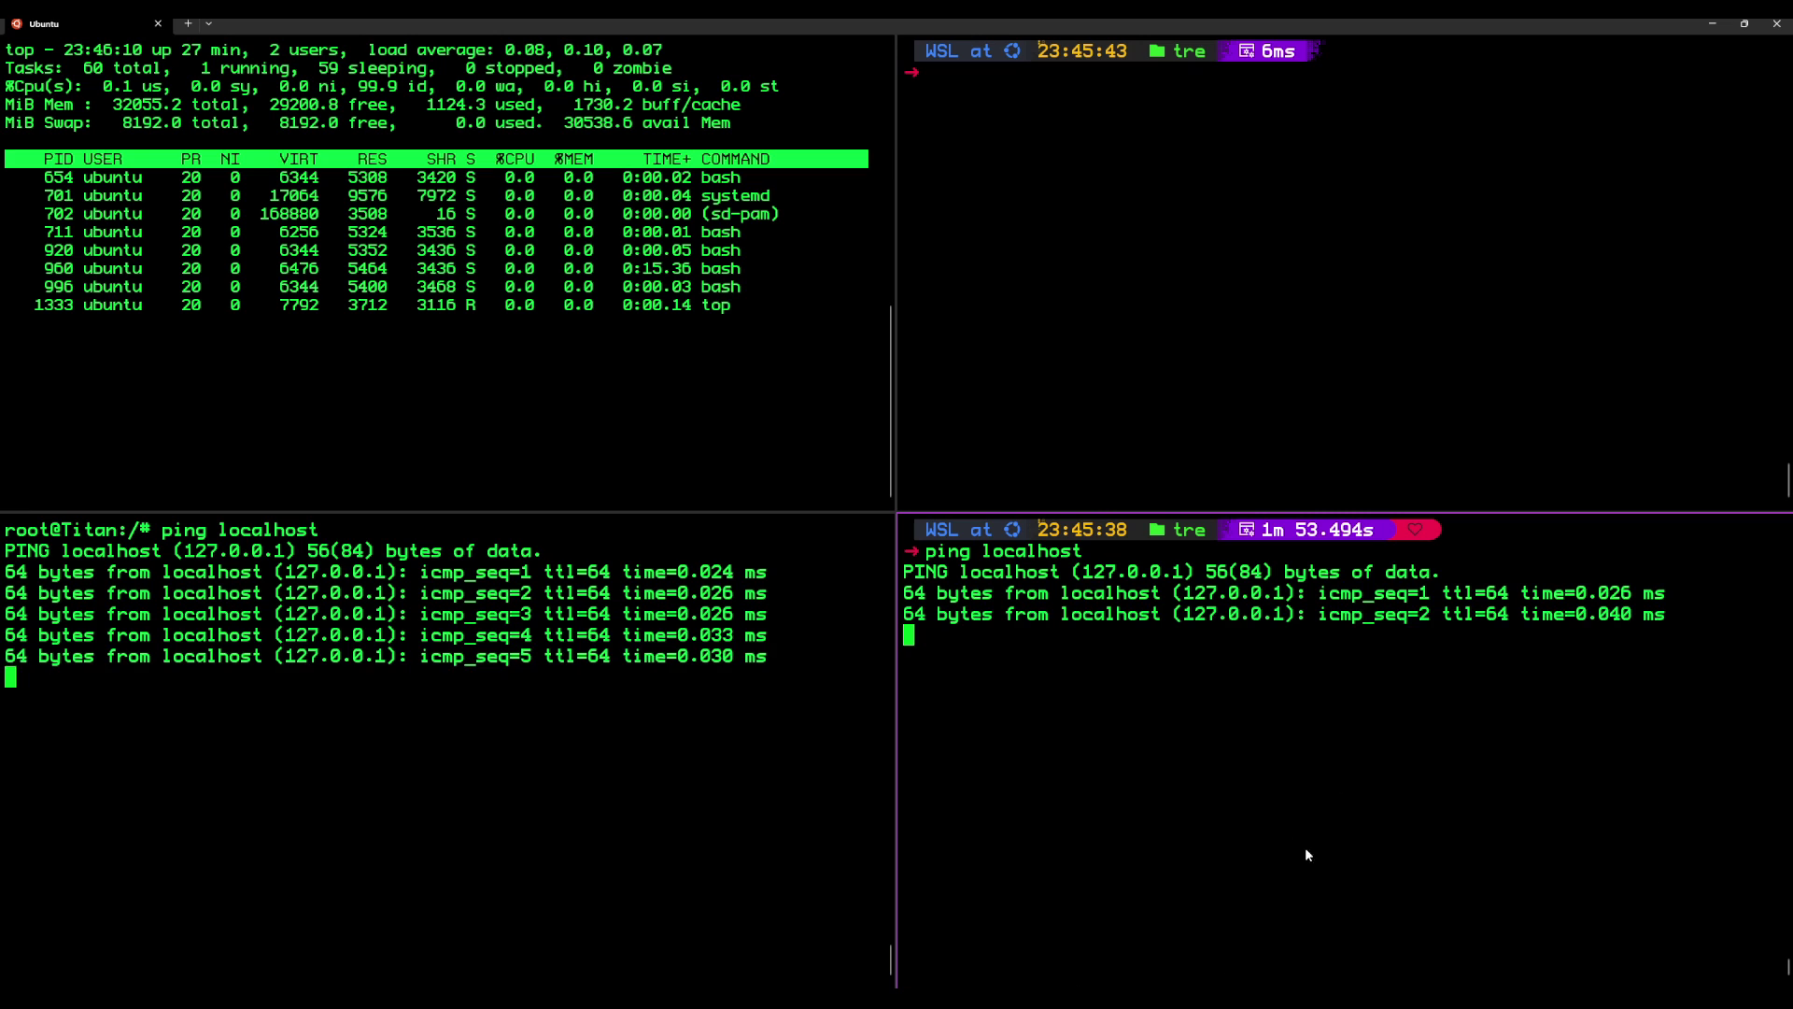
pyautogui.click(1063, 323)
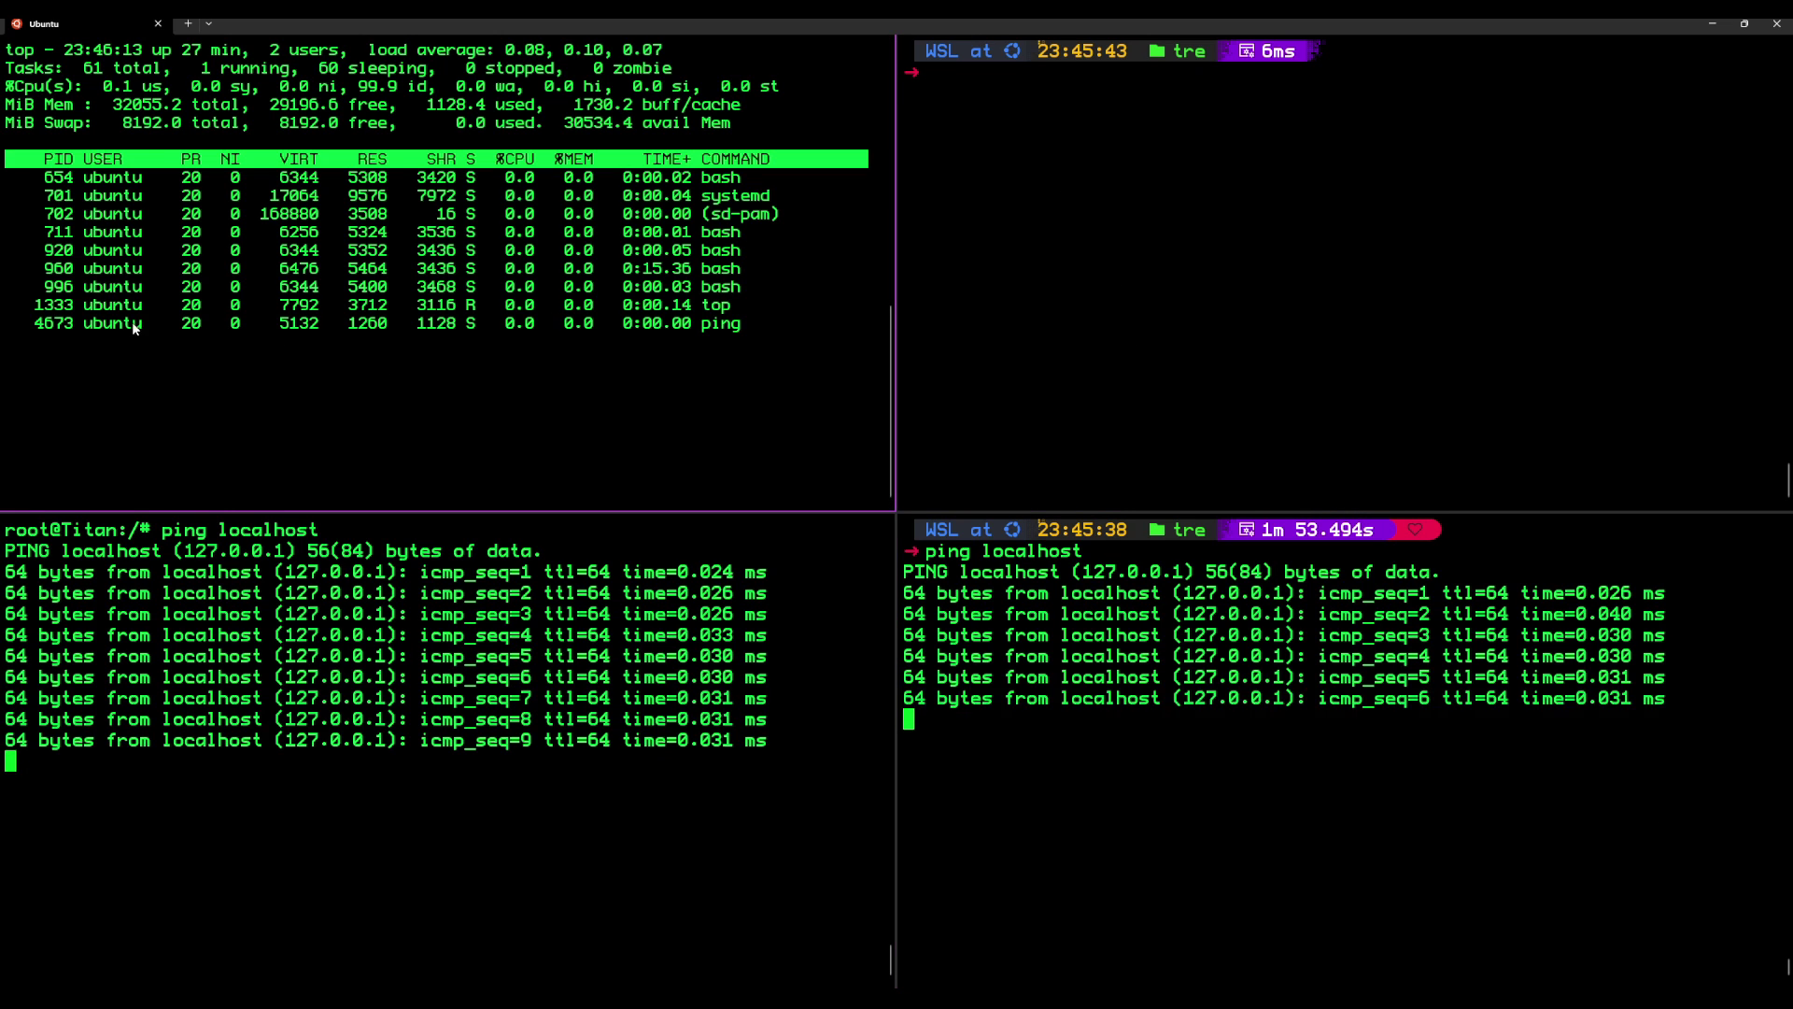
pyautogui.click(435, 833)
pyautogui.hotkey('ctrl', 'c')
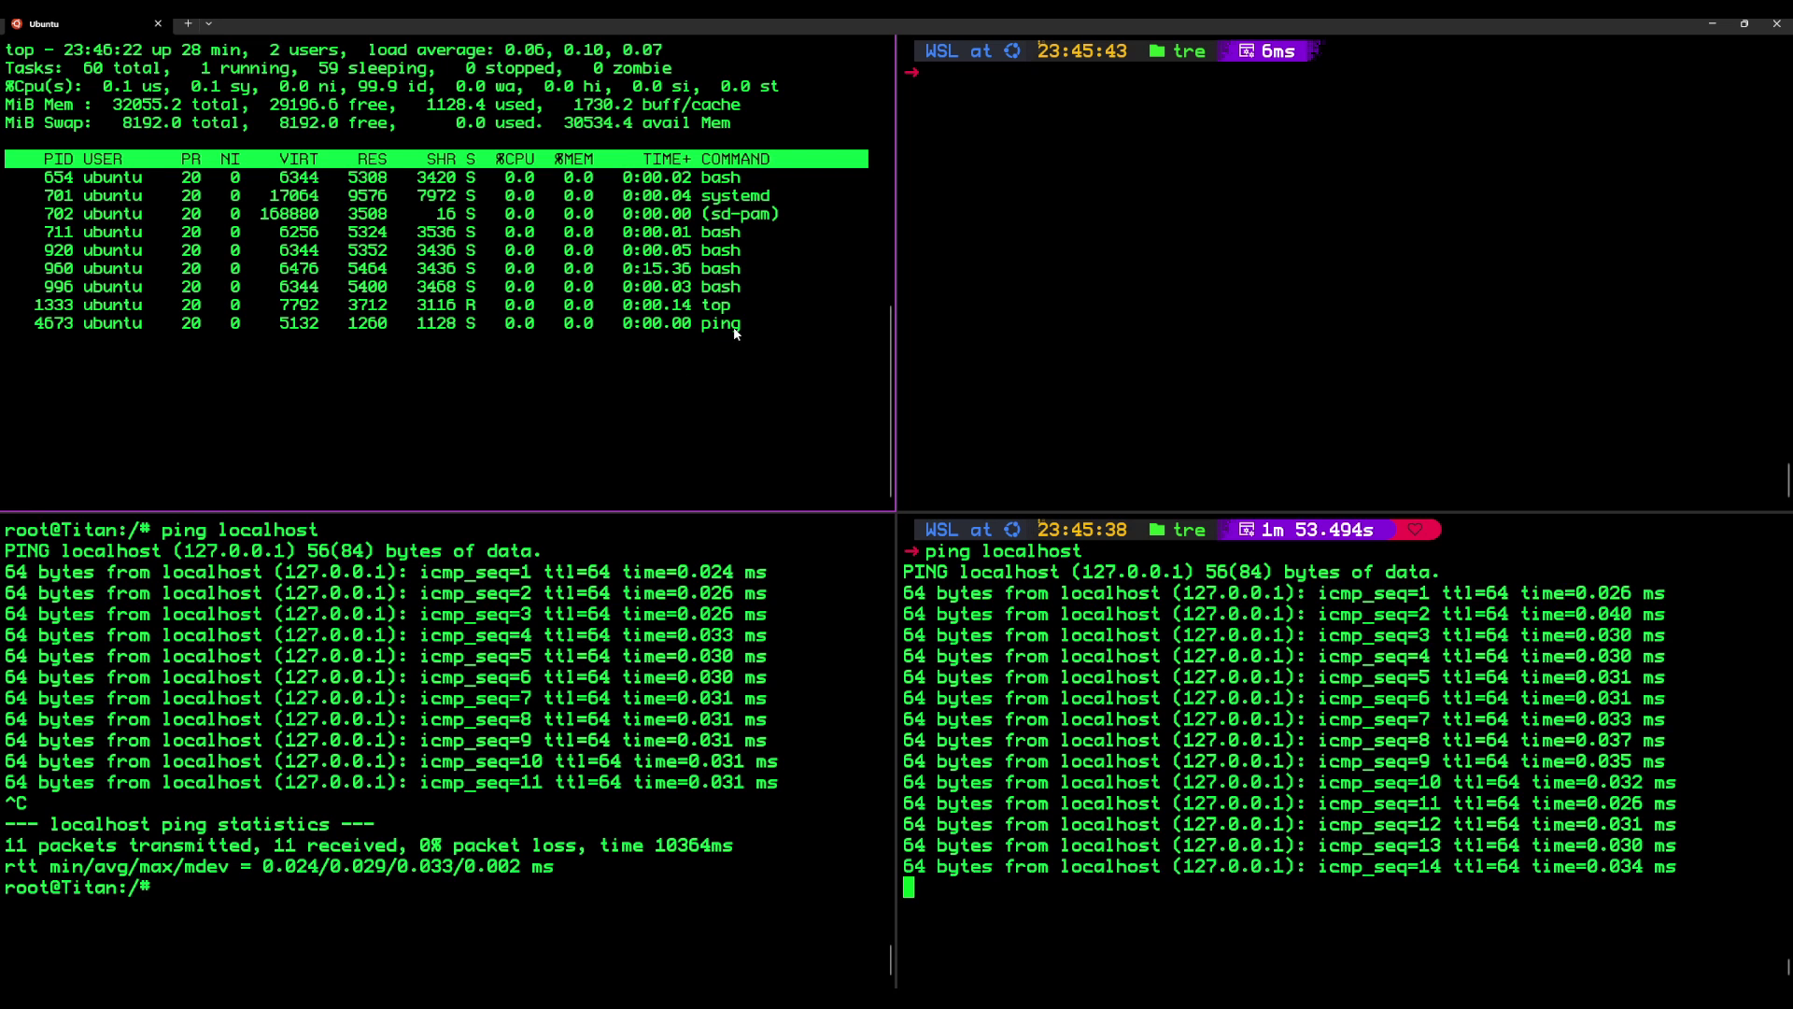
pyautogui.hotkey('alt', 'Right')
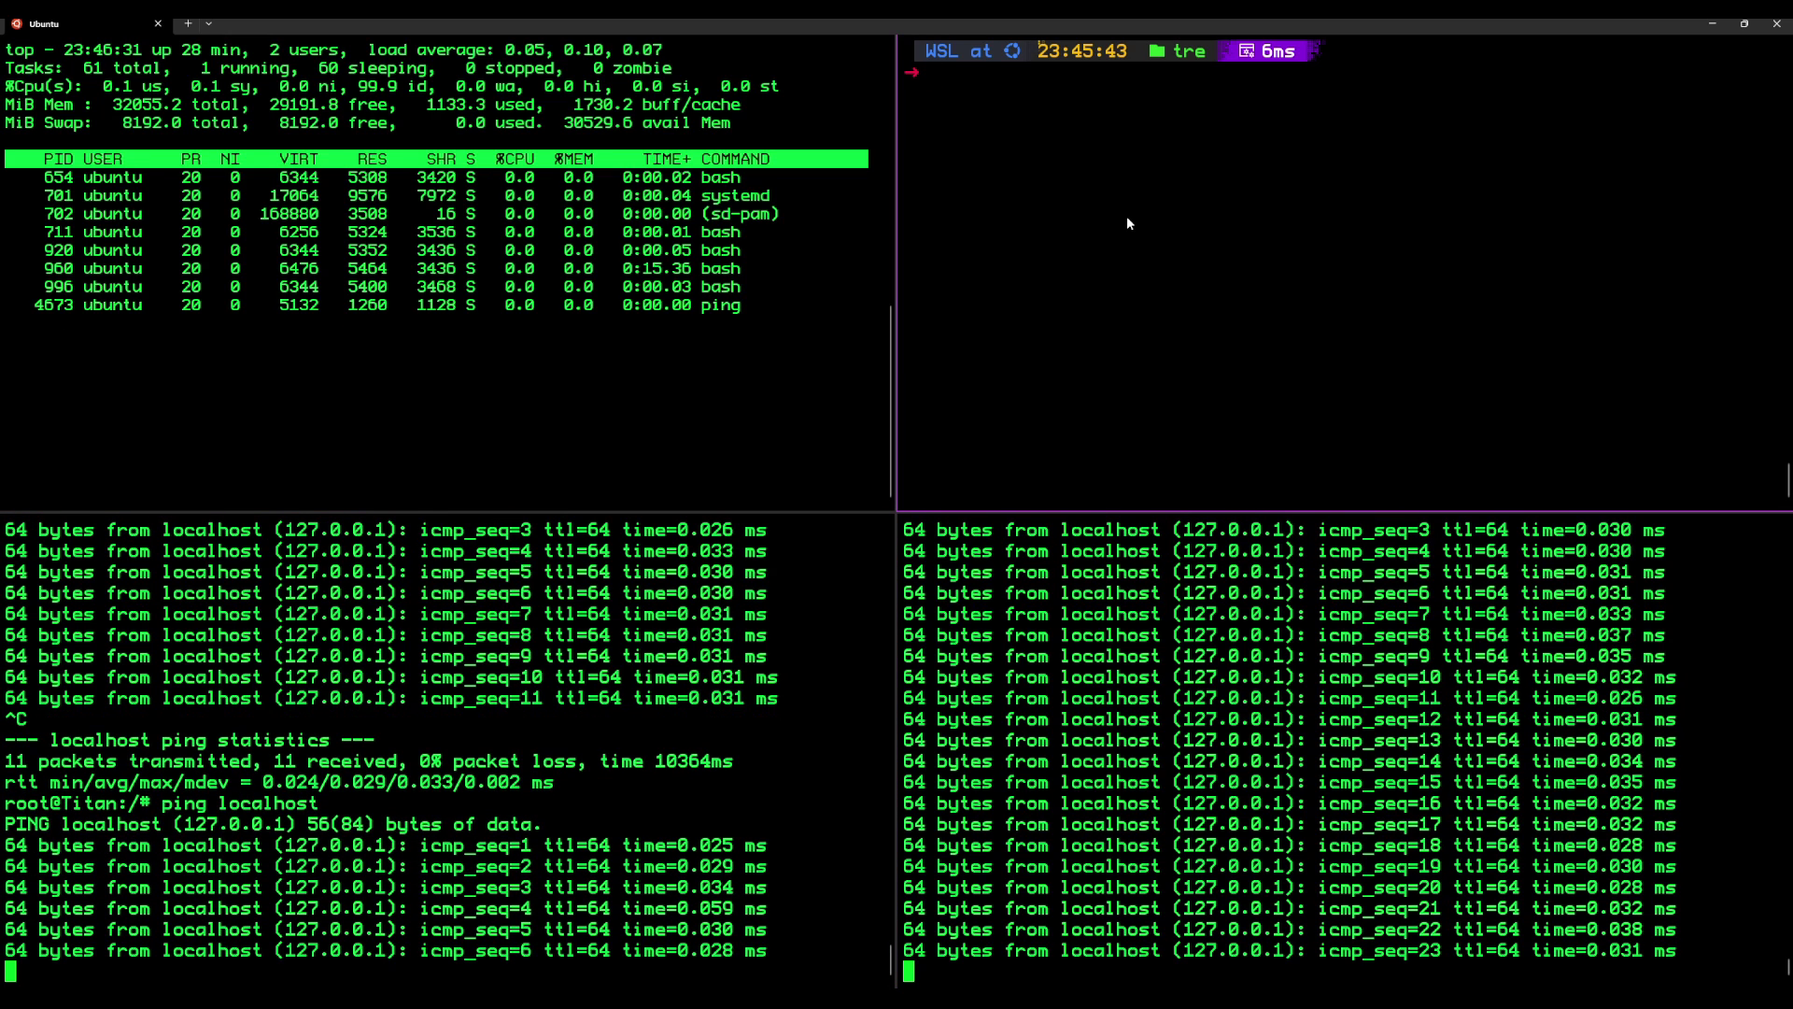
pyautogui.write('ps -u ro')
# Step: List processes with ps -u, then end root ping 4744 with sudo kill after plain kill is refused
pyautogui.press('Return')
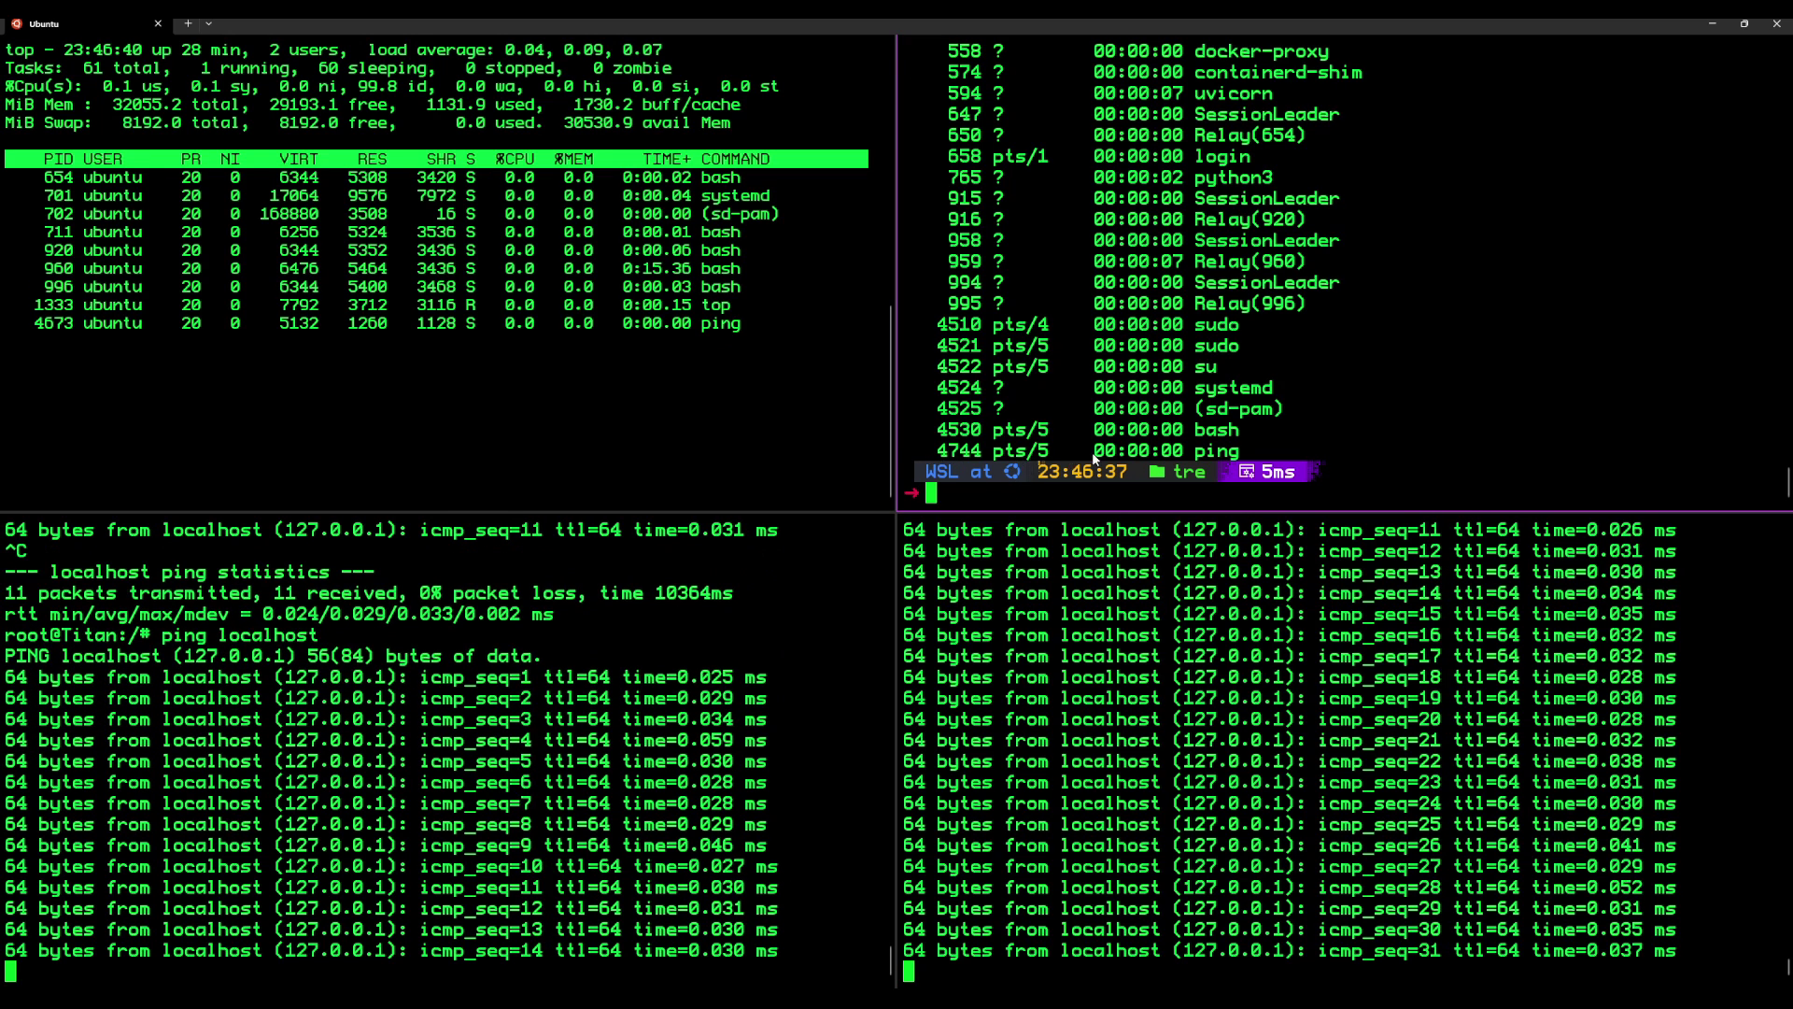
pyautogui.write('k')
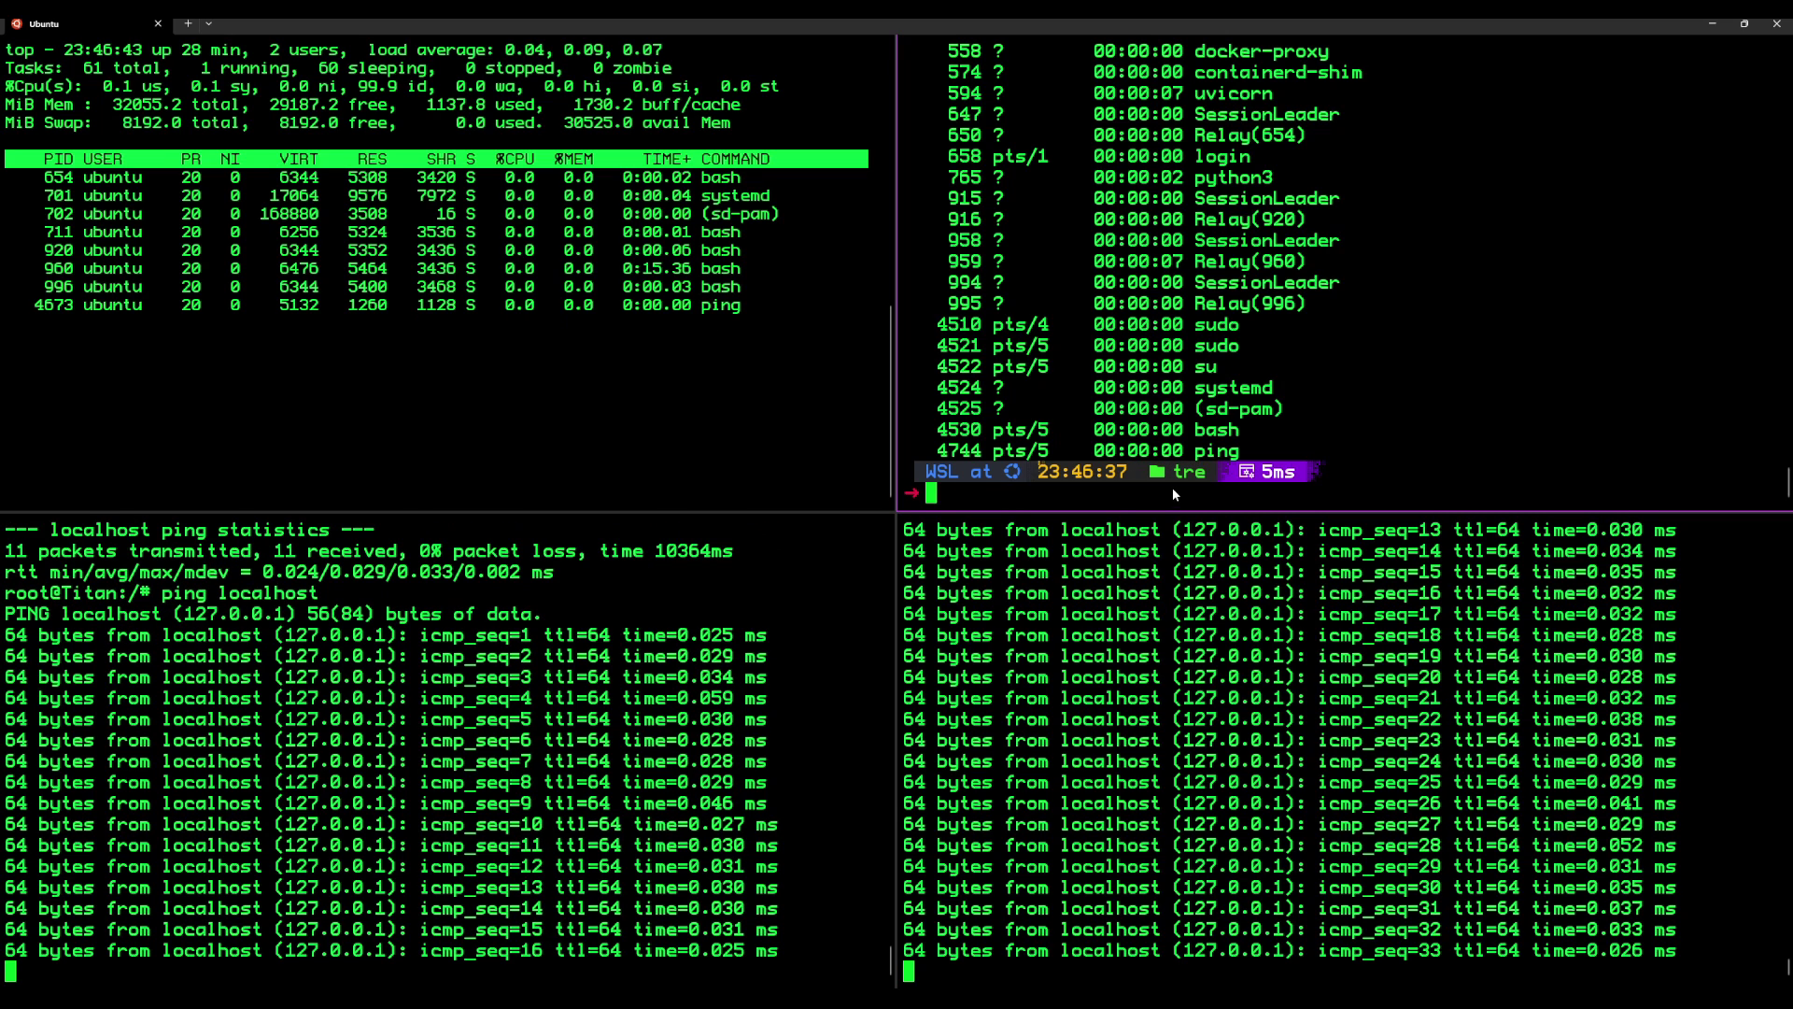
pyautogui.write('ill 47')
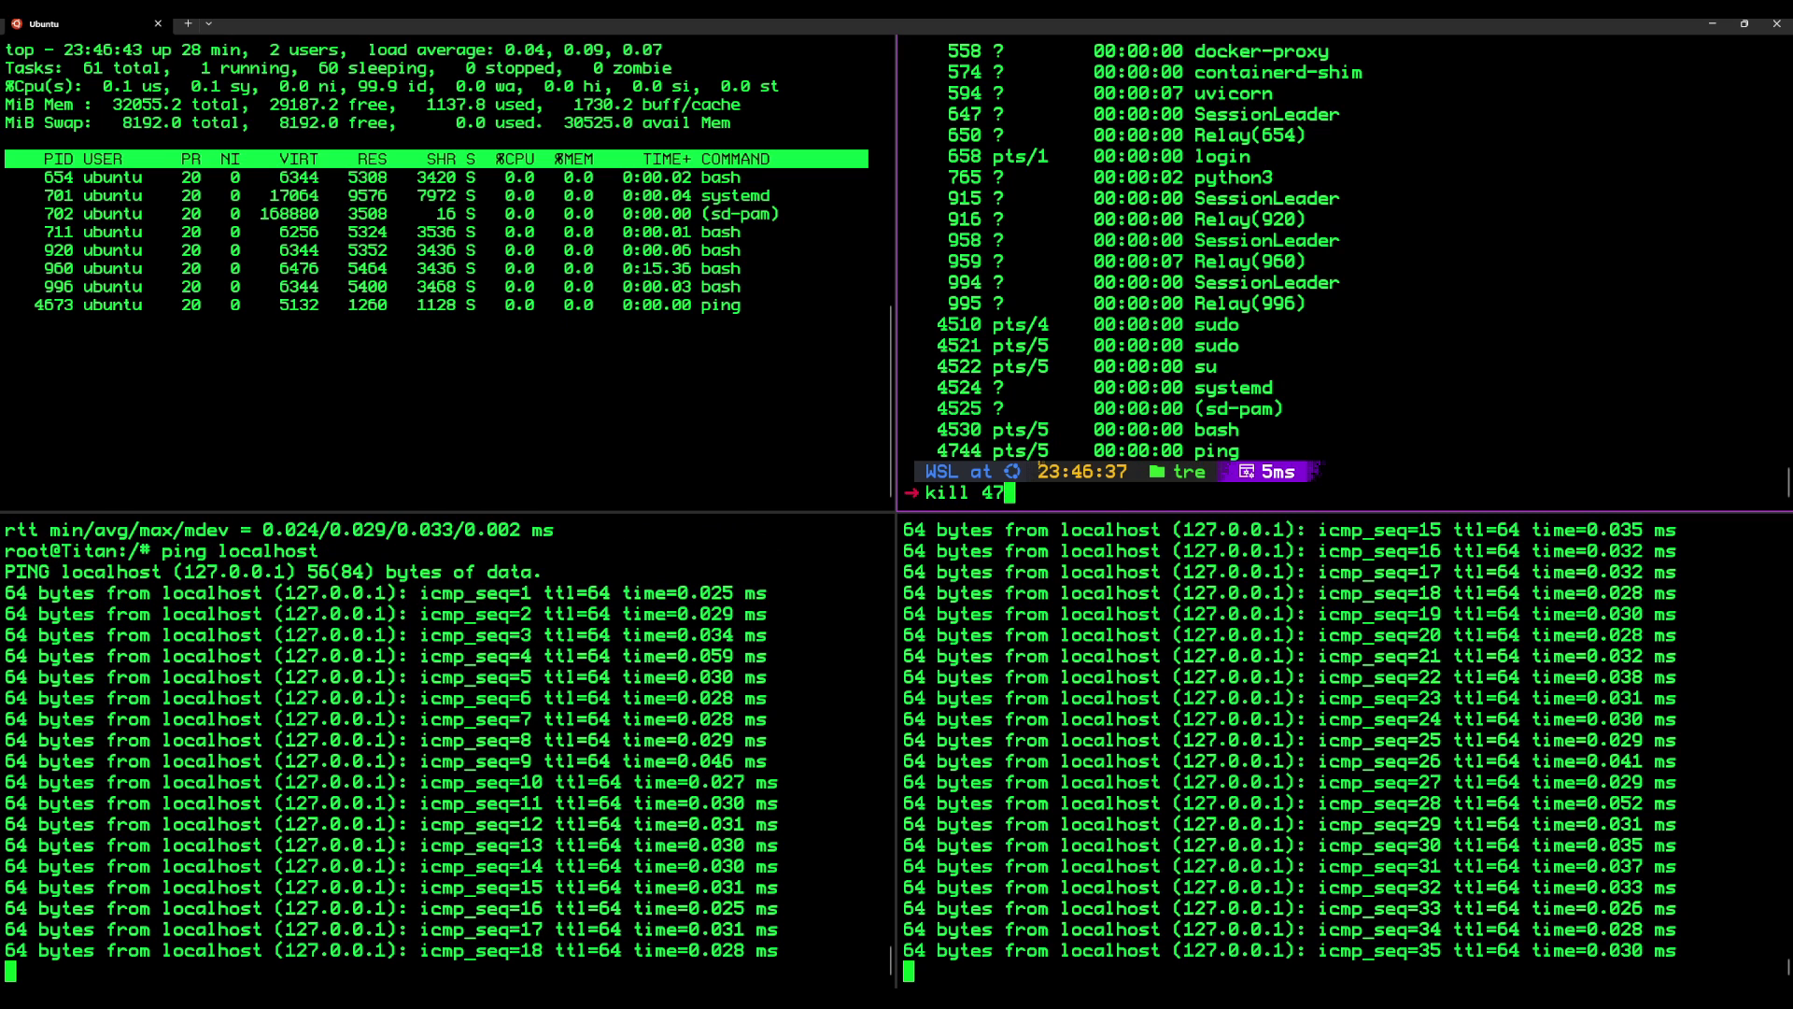
pyautogui.write('44')
pyautogui.press('Return')
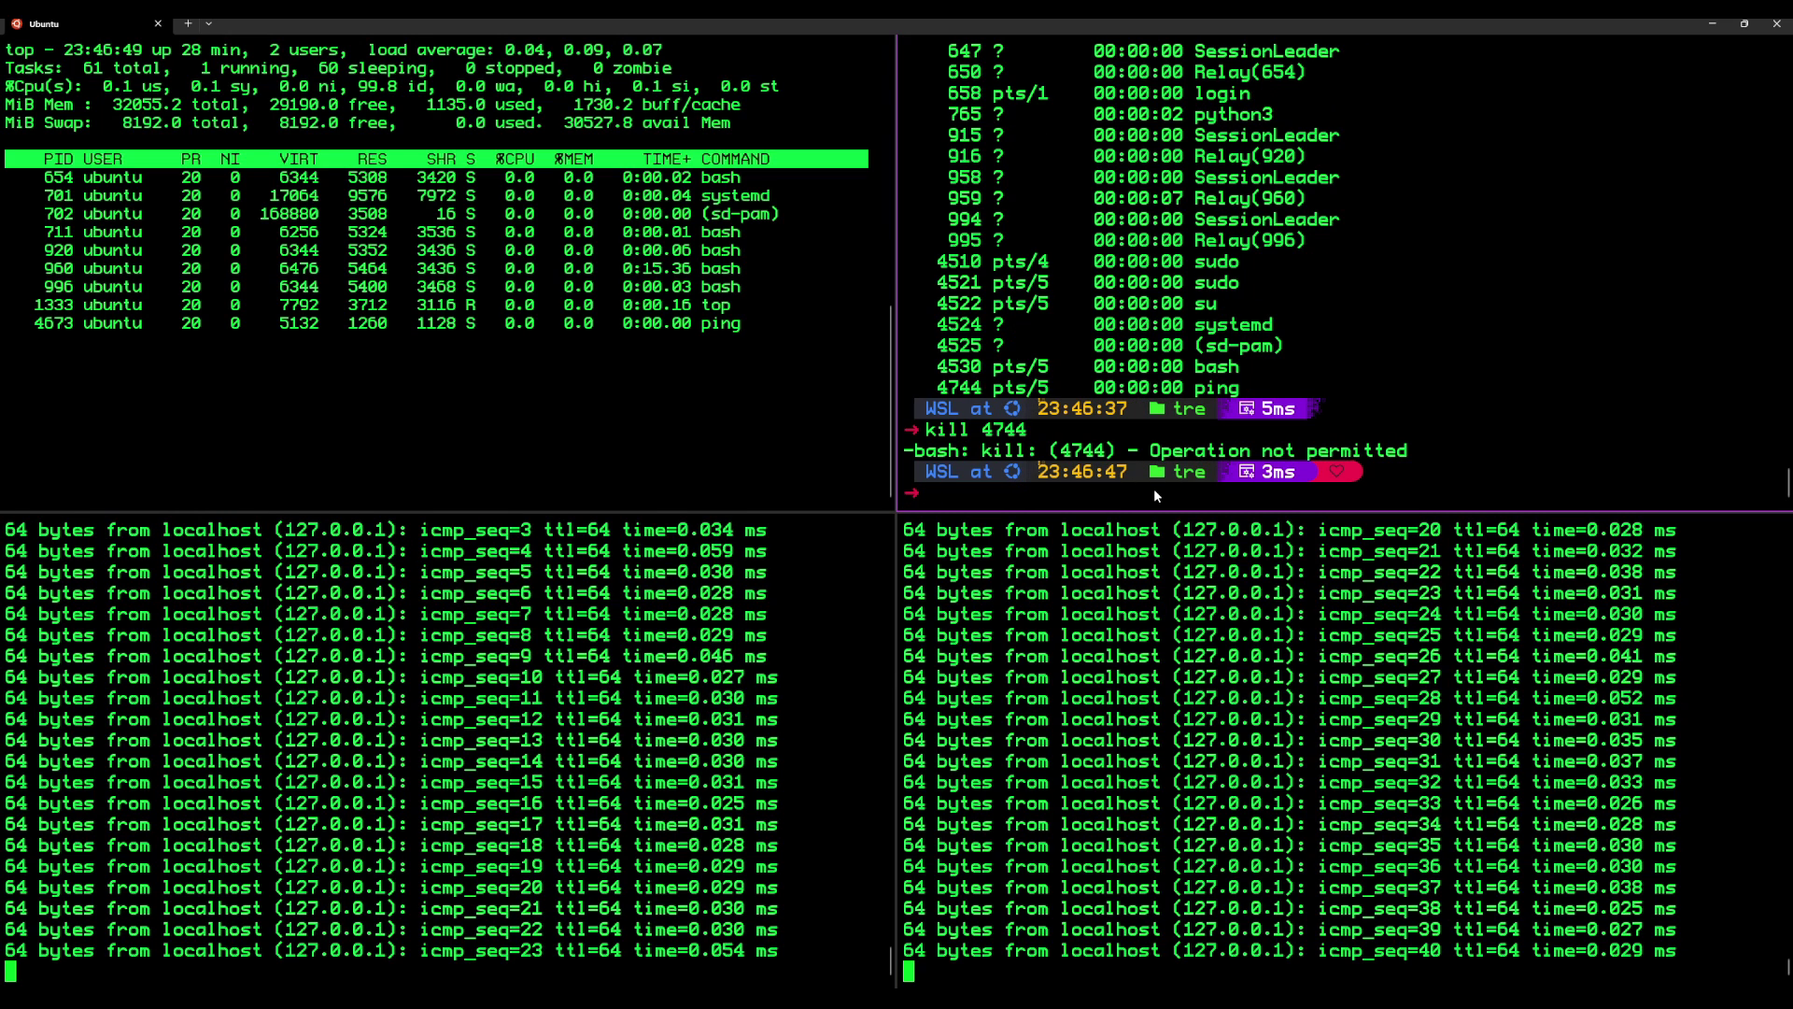
pyautogui.write('sudo')
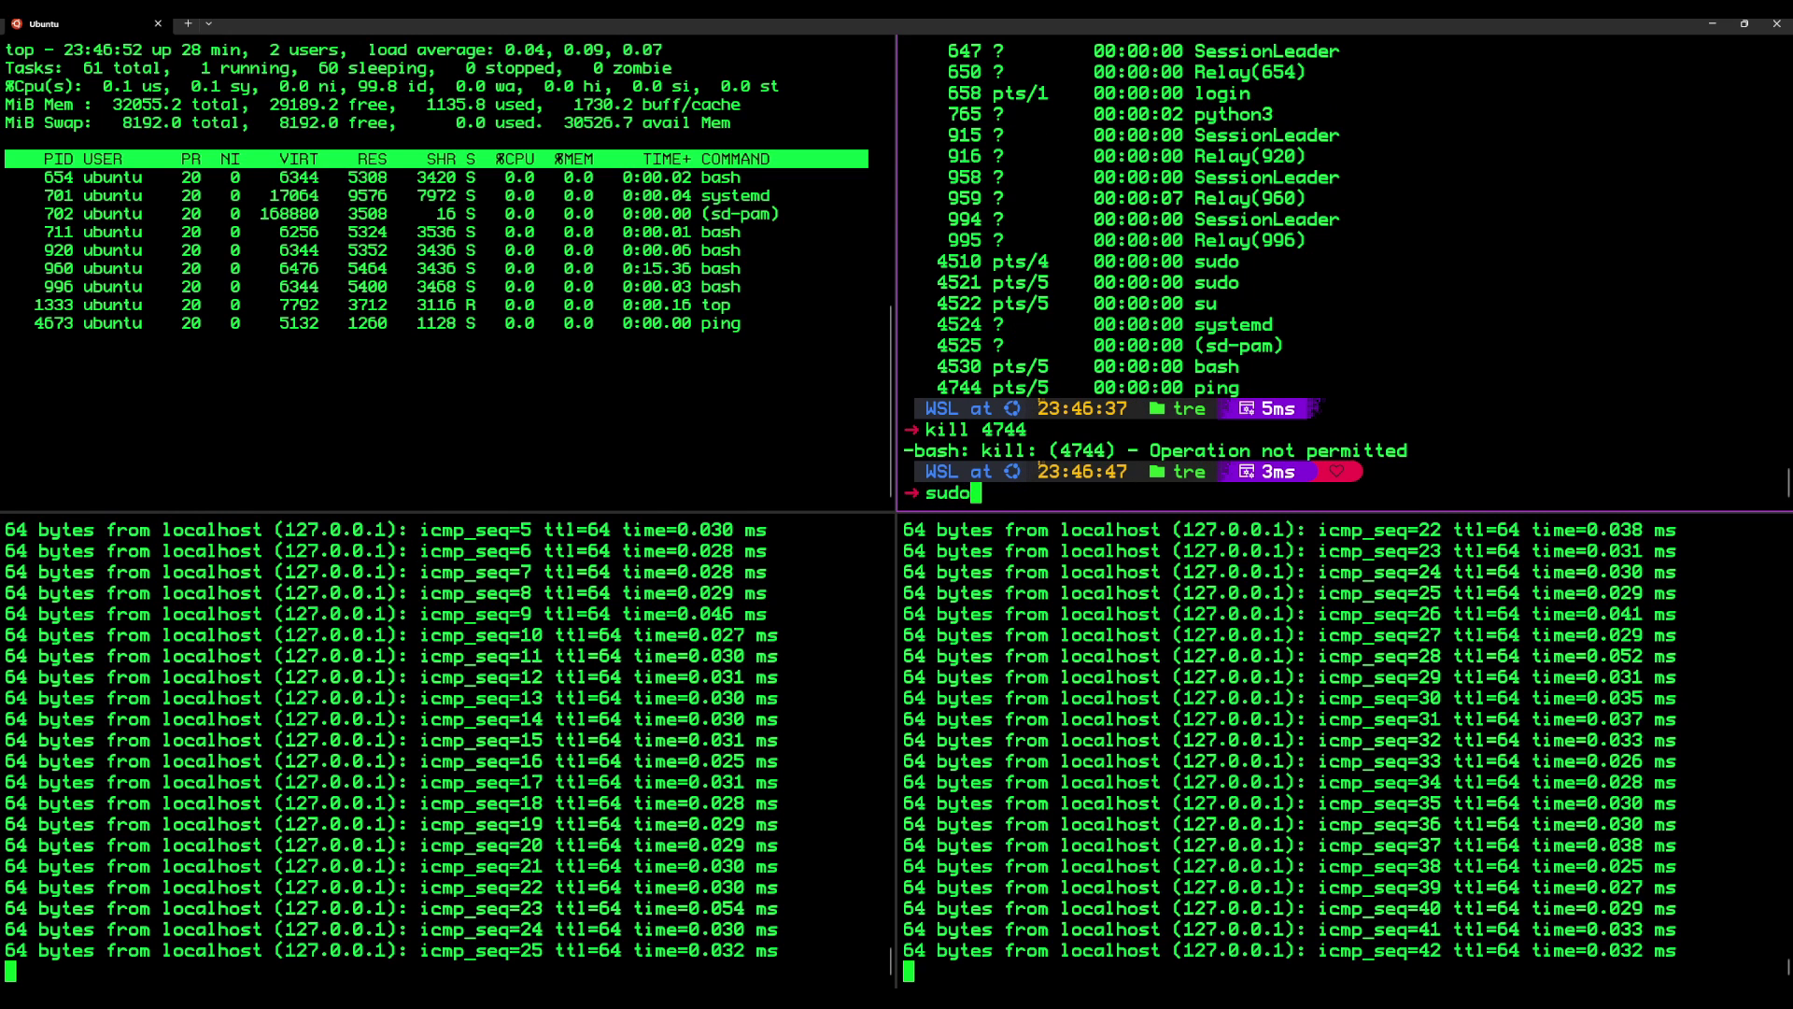
pyautogui.write(' kill 4744')
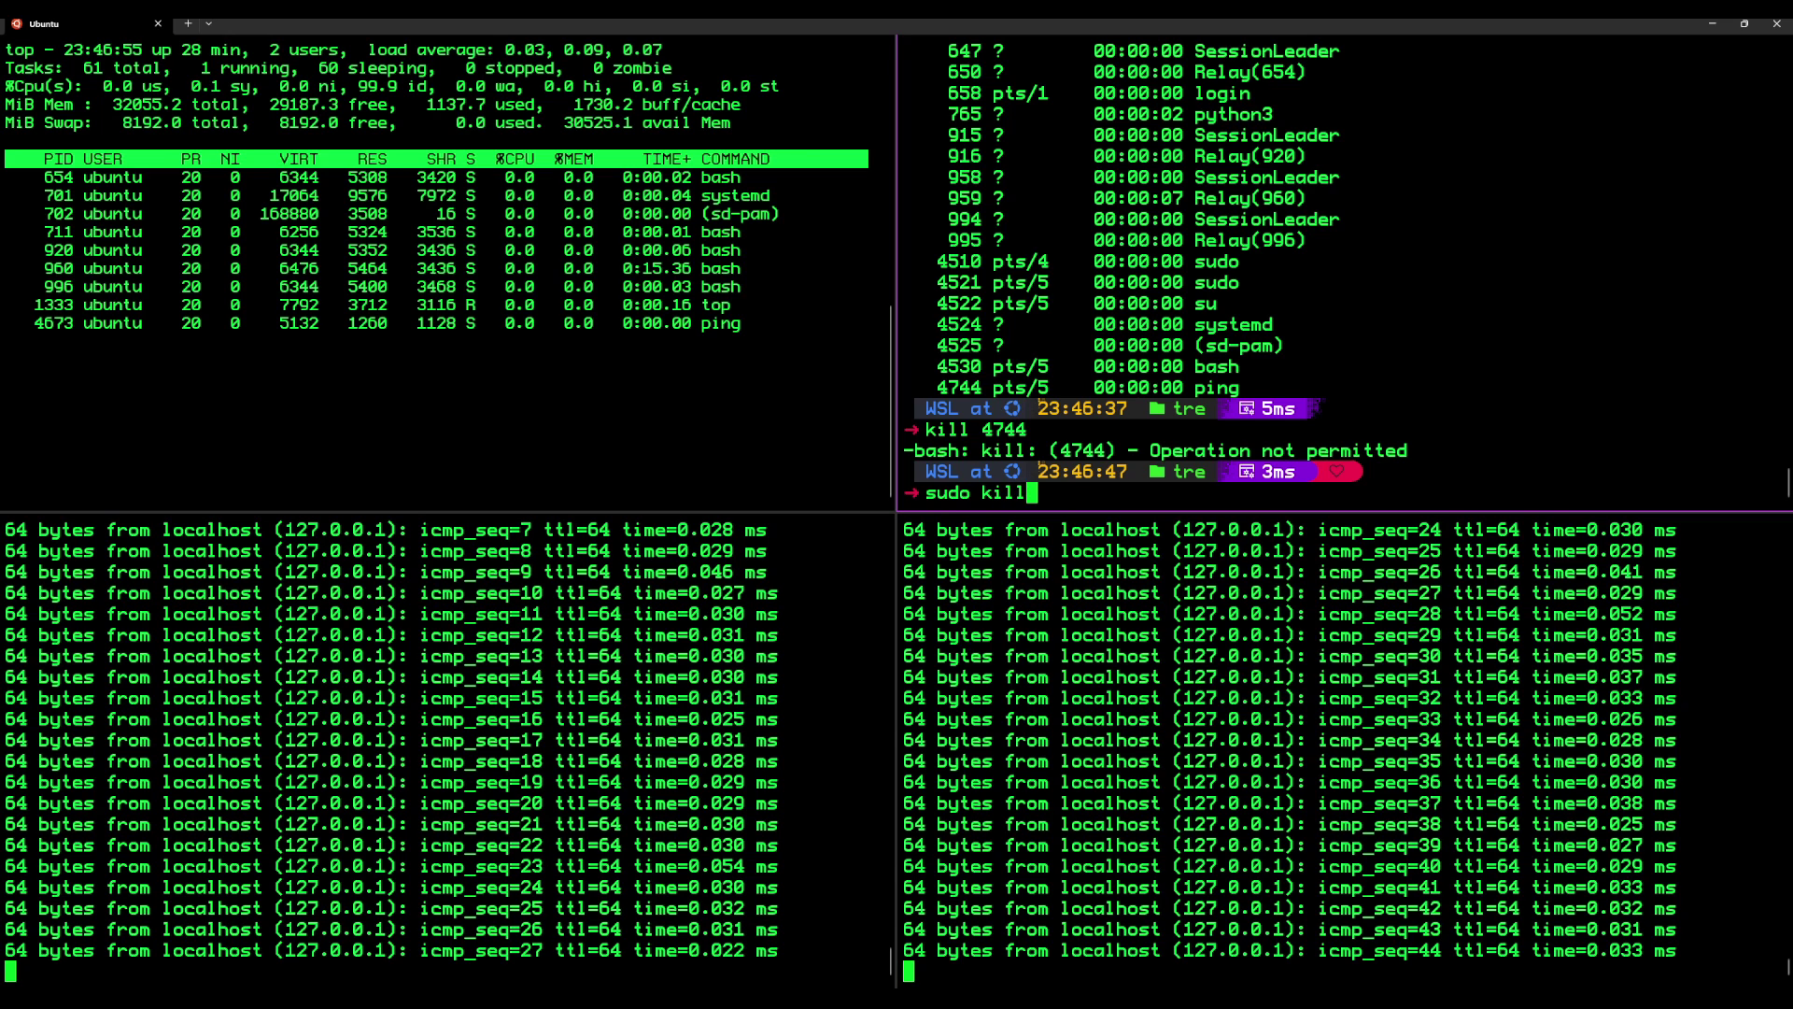
pyautogui.press('Return')
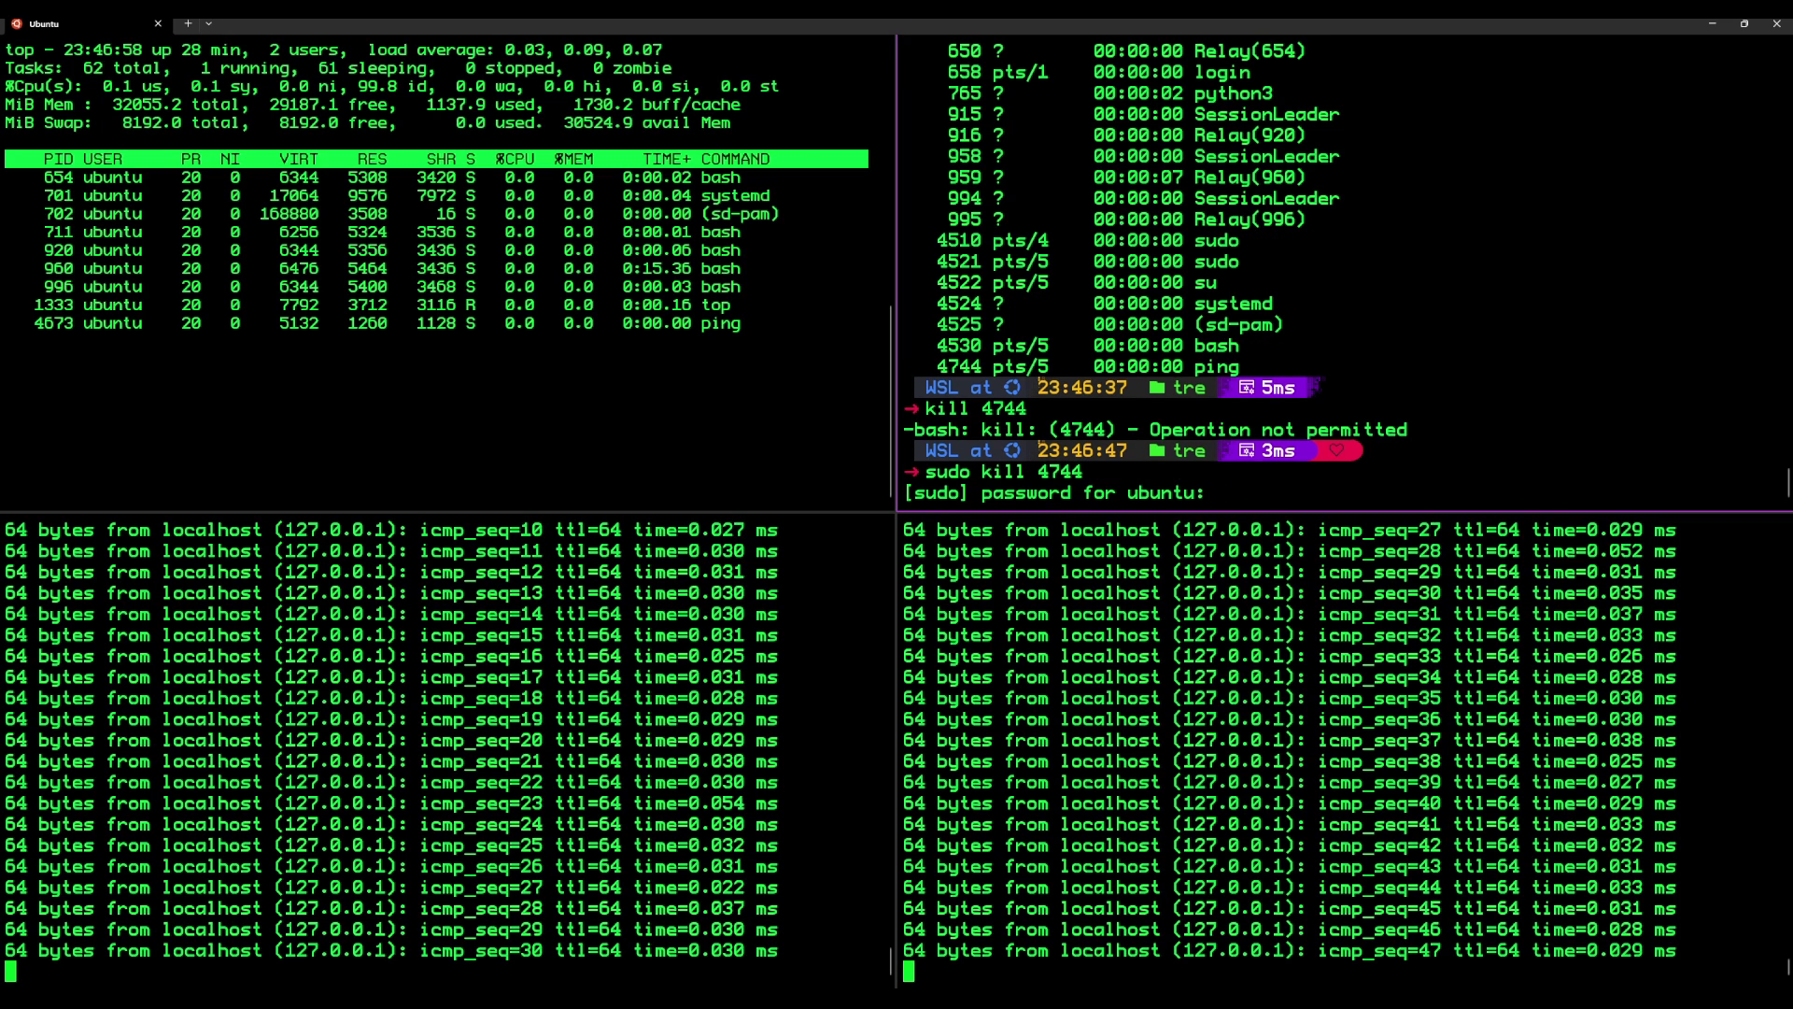
pyautogui.press('Return')
pyautogui.click(476, 844)
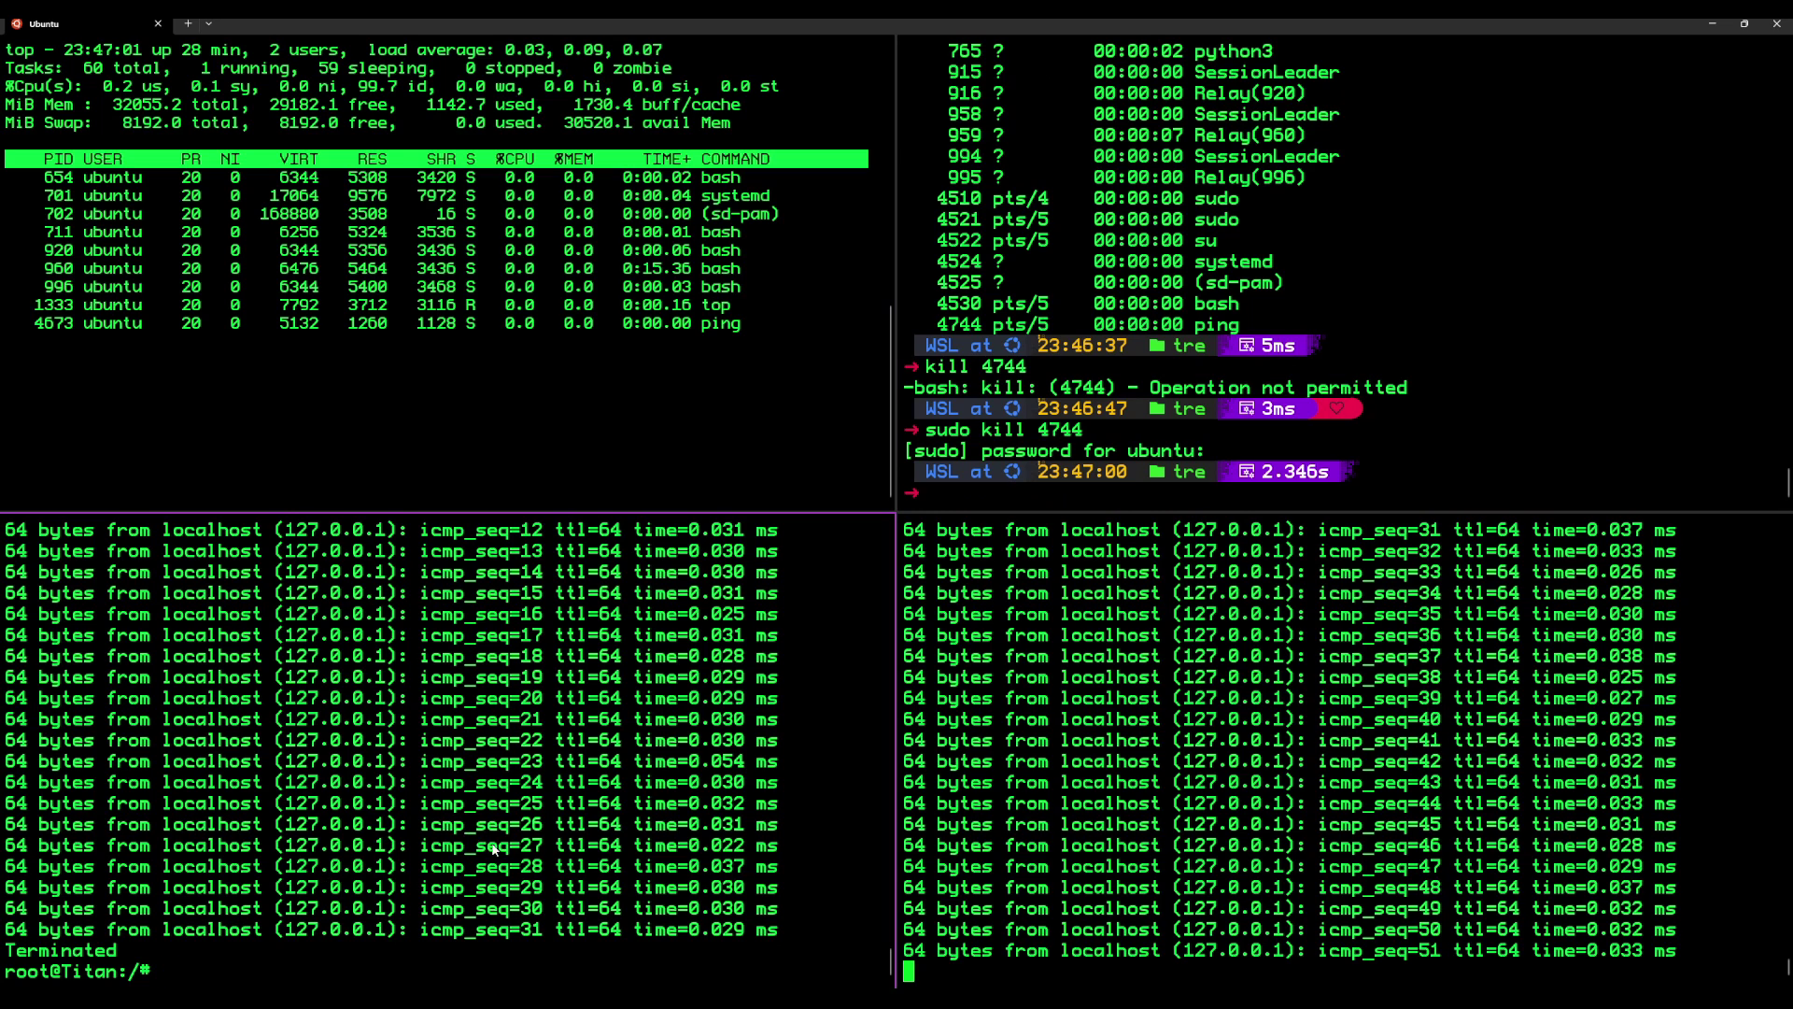
pyautogui.click(1448, 457)
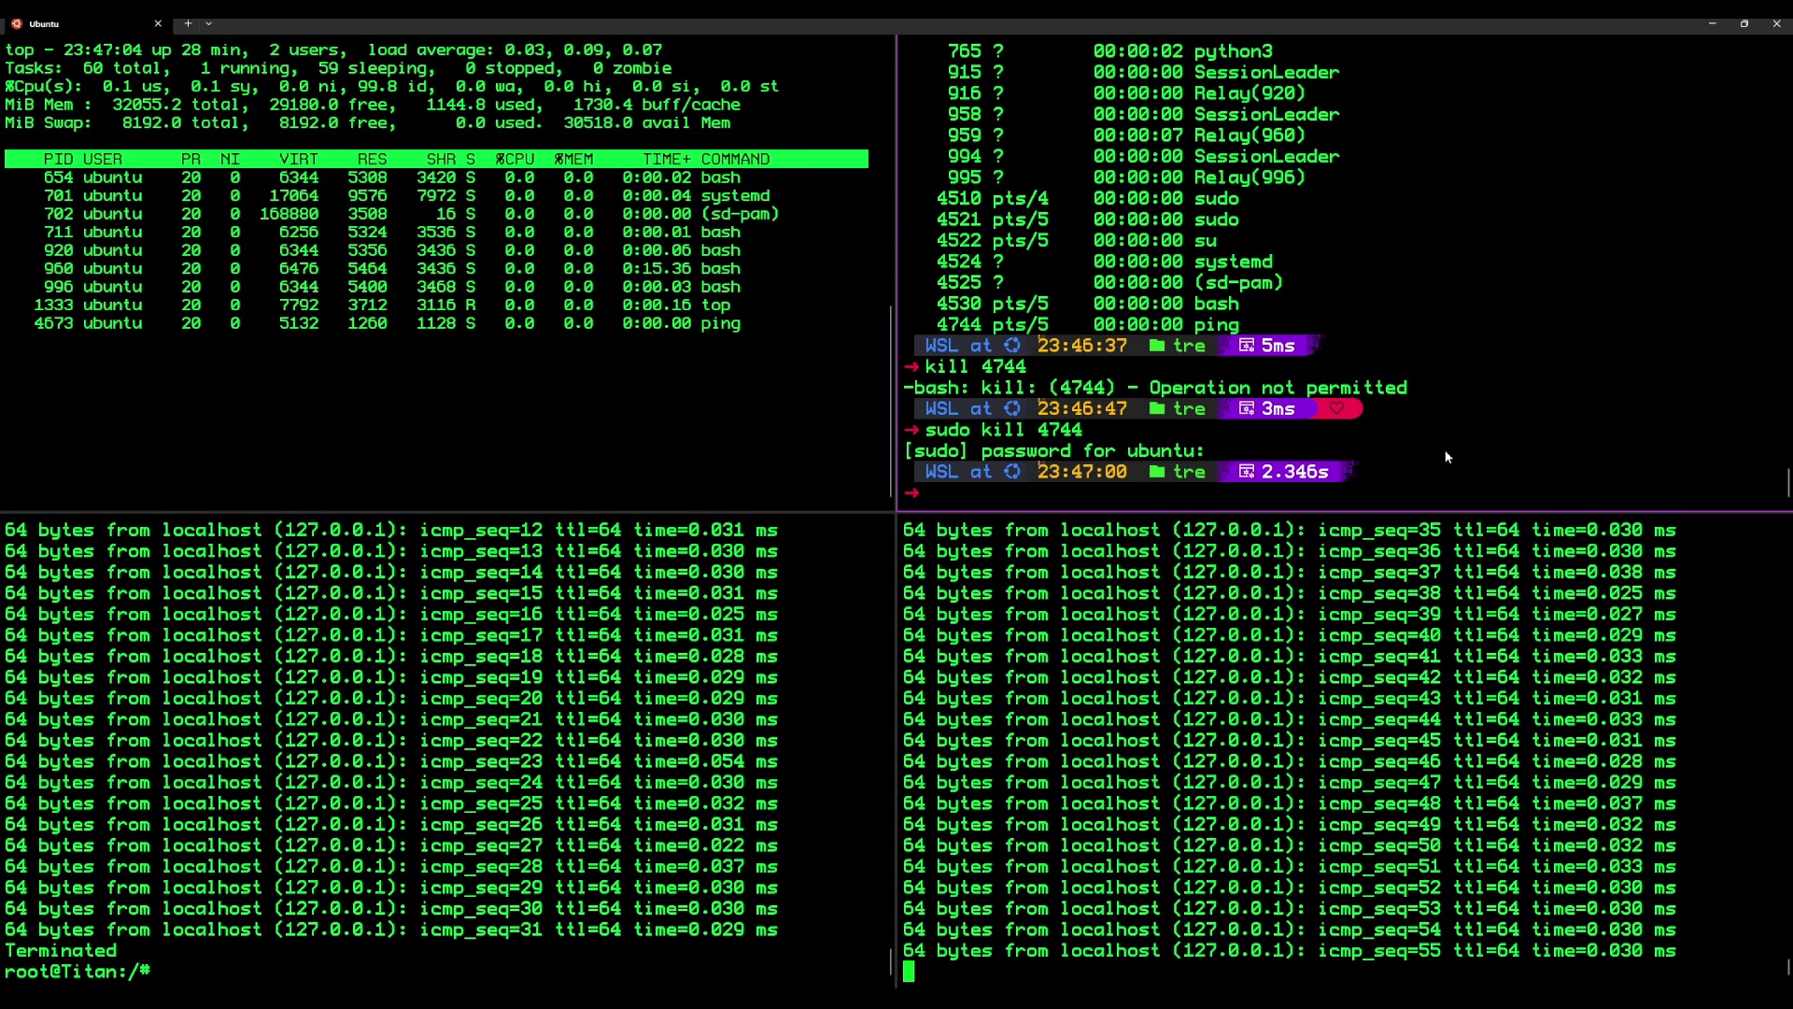